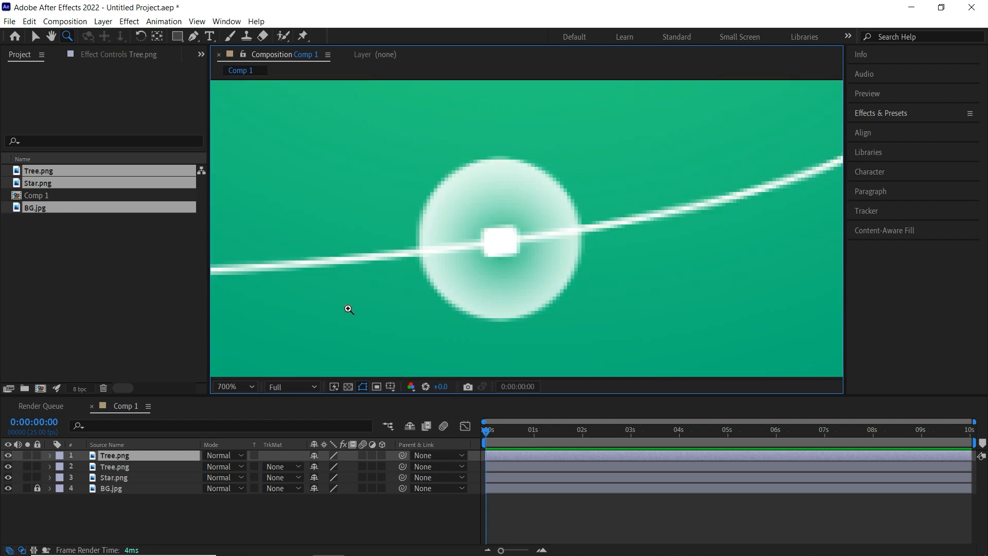
# Step: Draw an elliptical mask around the middle bulb of the light string on the upper Tree.png layer
pyautogui.moveTo(178, 35); pyautogui.dragTo(231, 63)
pyautogui.click(164, 457)
pyautogui.moveTo(397, 144); pyautogui.dragTo(582, 309)
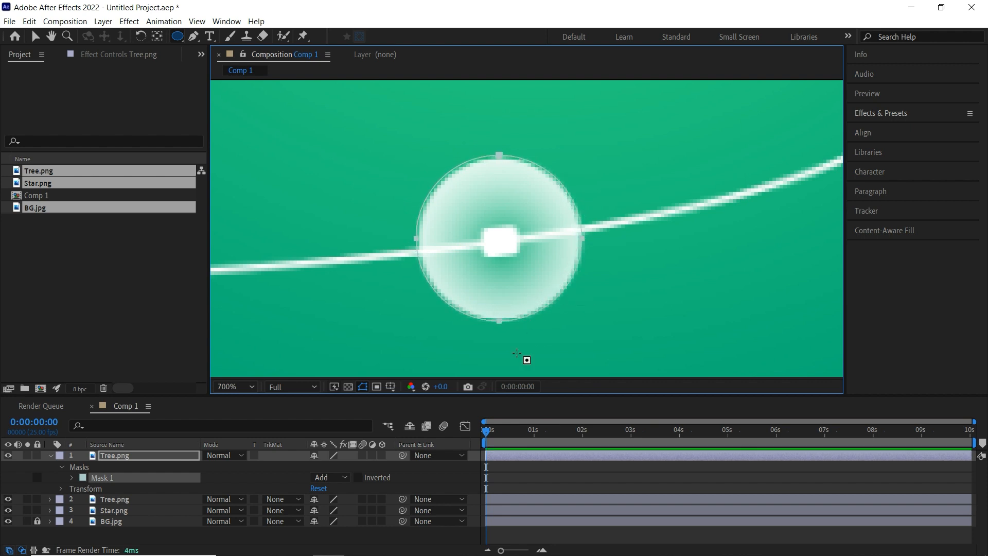
# Step: Change the outline colour of the upper Tree.png layer's Mask 1 to yellow (FBED01)
pyautogui.click(82, 478)
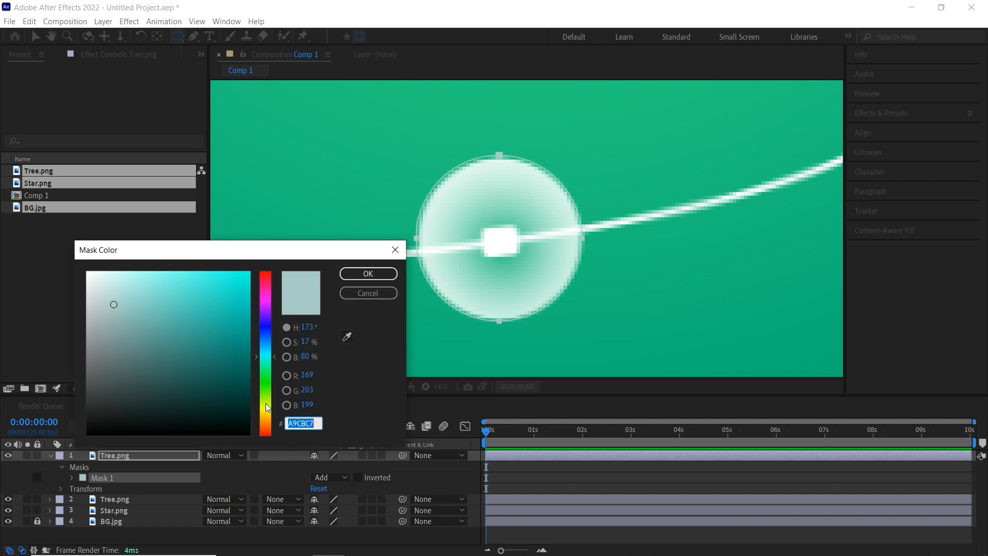
pyautogui.click(267, 408)
pyautogui.click(249, 274)
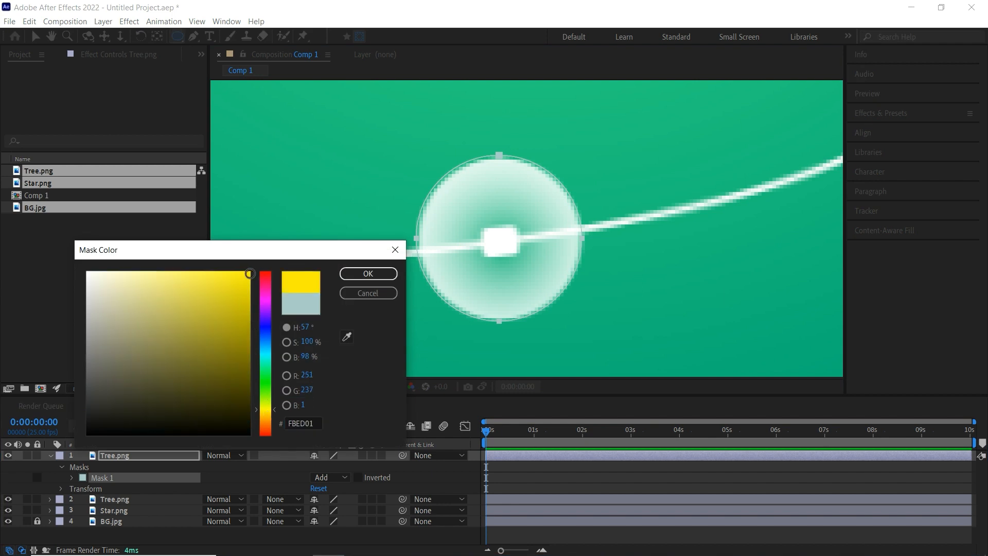
pyautogui.click(368, 273)
# Step: Shrink the yellow circular mask slightly so its outline follows the bulb's edge
pyautogui.press('v')
pyautogui.doubleClick(499, 155)
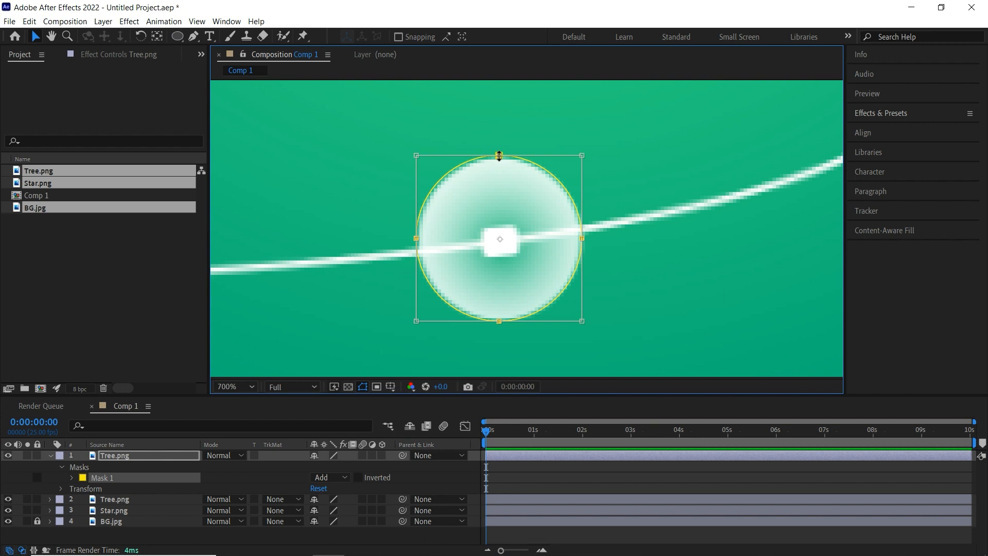
pyautogui.moveTo(582, 154); pyautogui.dragTo(580, 158)
pyautogui.click(503, 468)
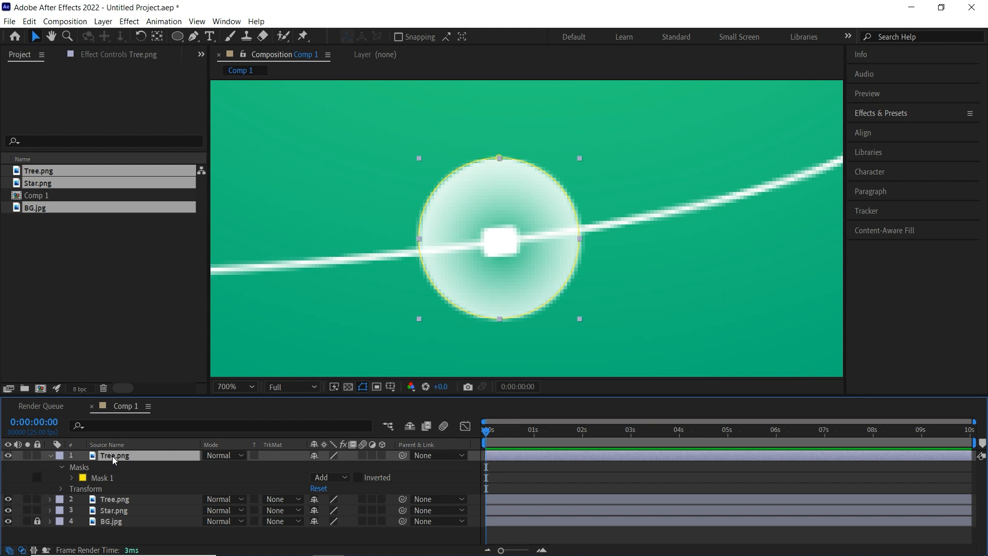
# Step: Move the anchor point of the masked Tree.png layer to the centre of the masked bulb
pyautogui.click(252, 388)
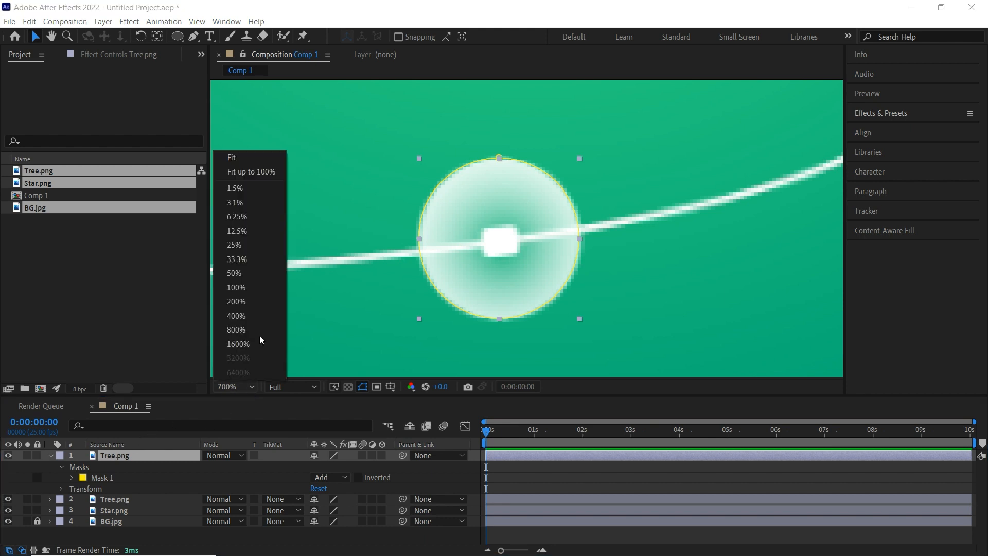
pyautogui.click(247, 172)
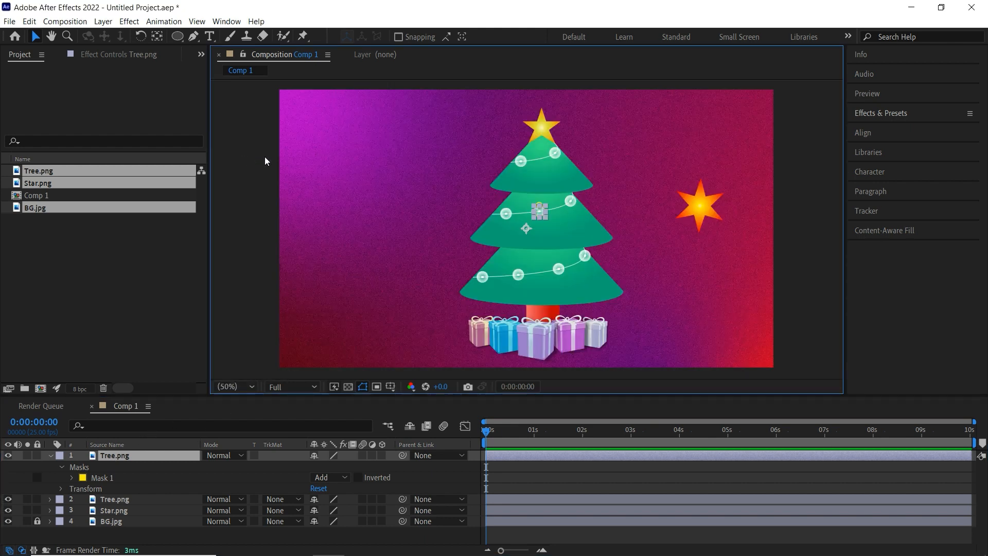
pyautogui.click(514, 457)
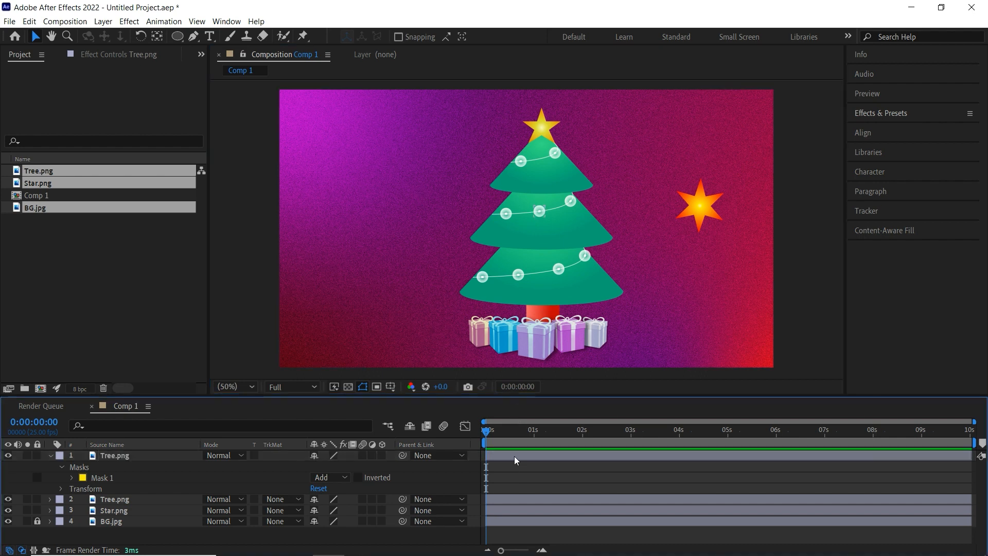
pyautogui.press('z')
pyautogui.click(546, 211)
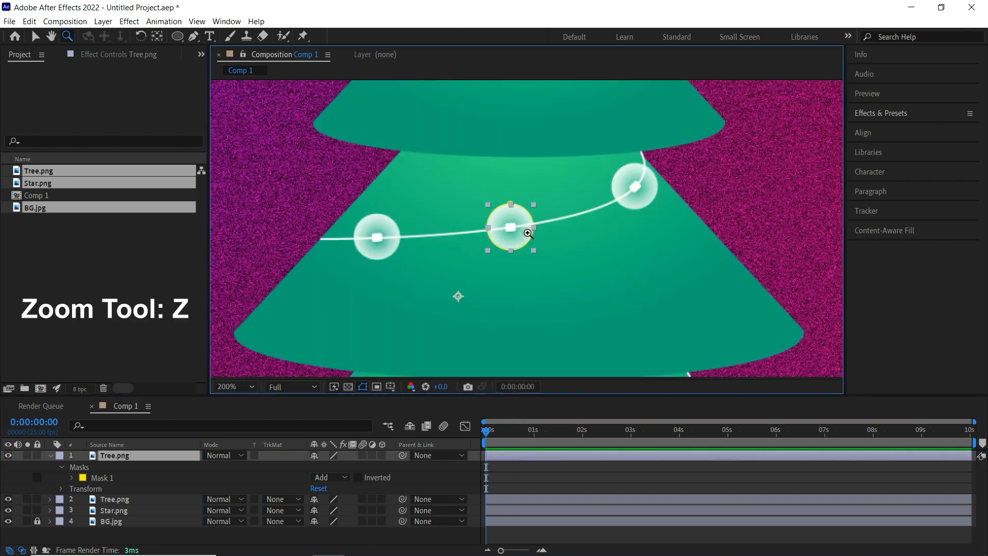
pyautogui.moveTo(522, 240); pyautogui.dragTo(589, 256)
pyautogui.hotkey('ctrl', 'z')
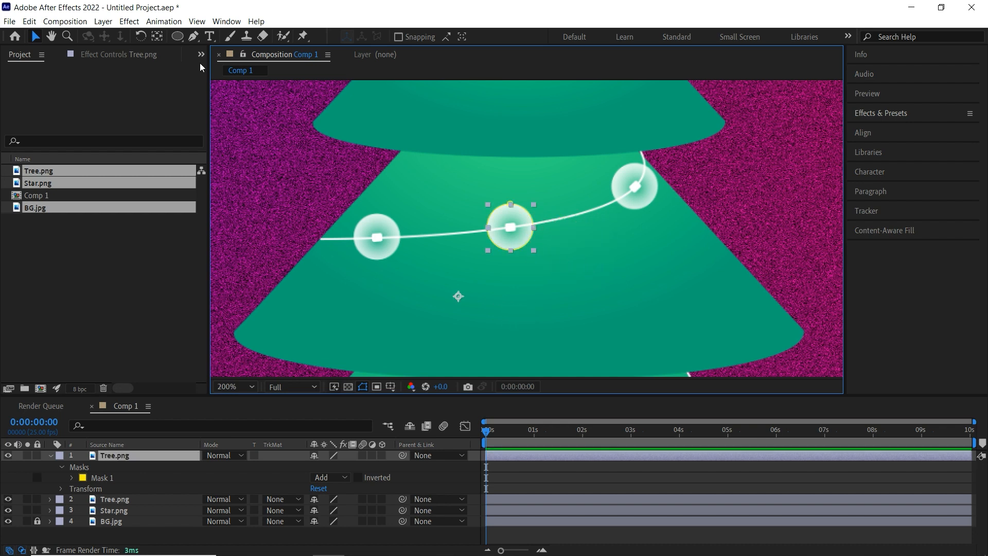
pyautogui.click(157, 36)
pyautogui.moveTo(459, 296); pyautogui.dragTo(510, 227)
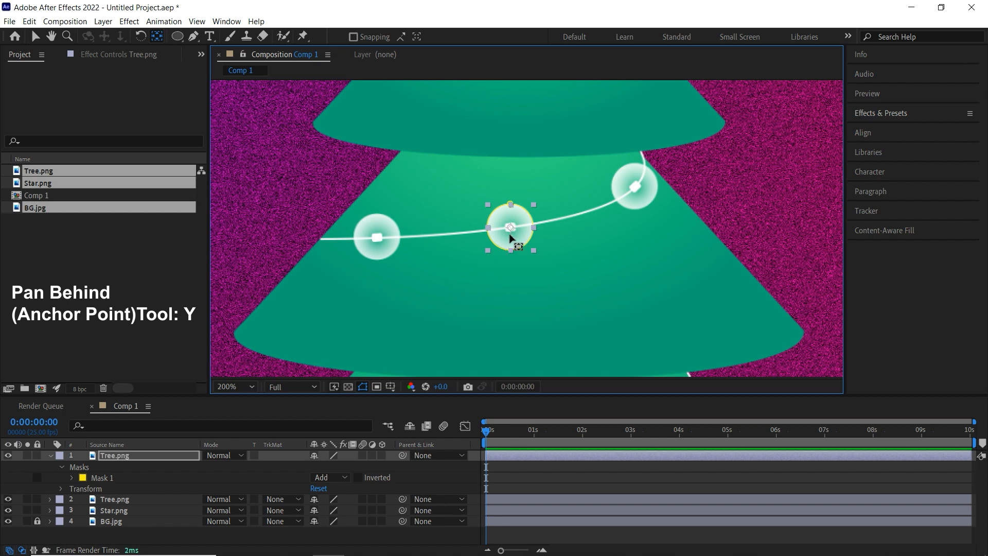
pyautogui.click(504, 457)
pyautogui.press('v')
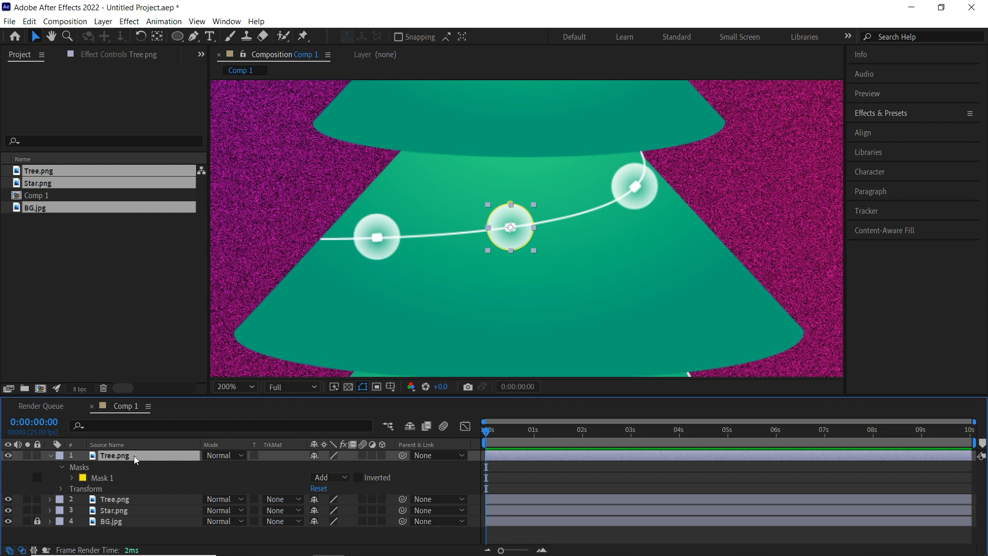
# Step: Pre-compose the masked Tree.png layer as "Light", moving all attributes into the new composition
pyautogui.click(103, 21)
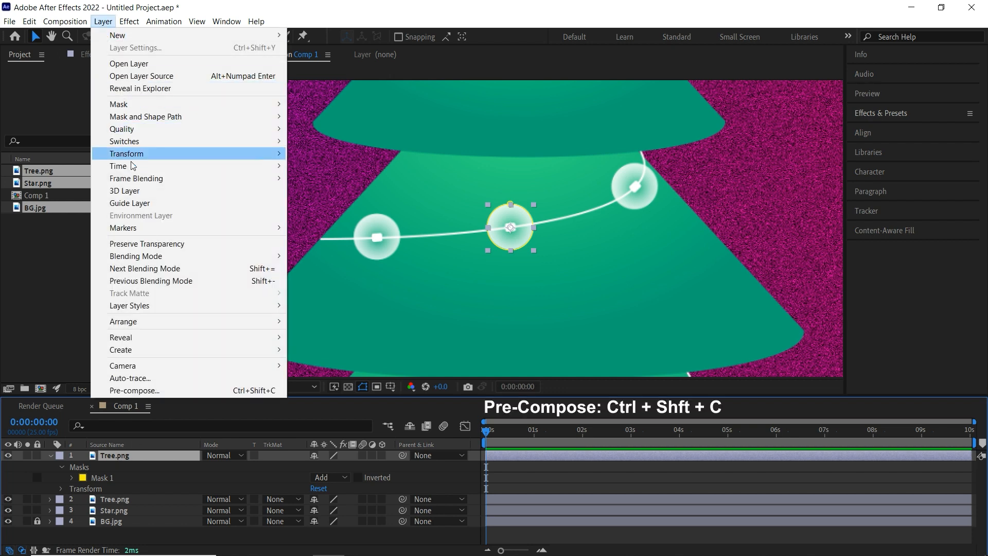
pyautogui.click(189, 391)
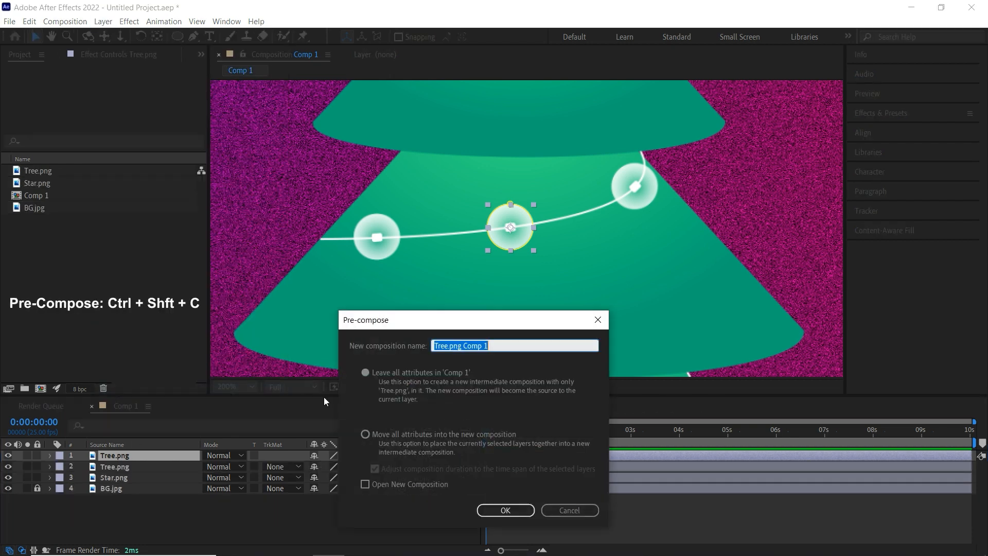
pyautogui.write('Light')
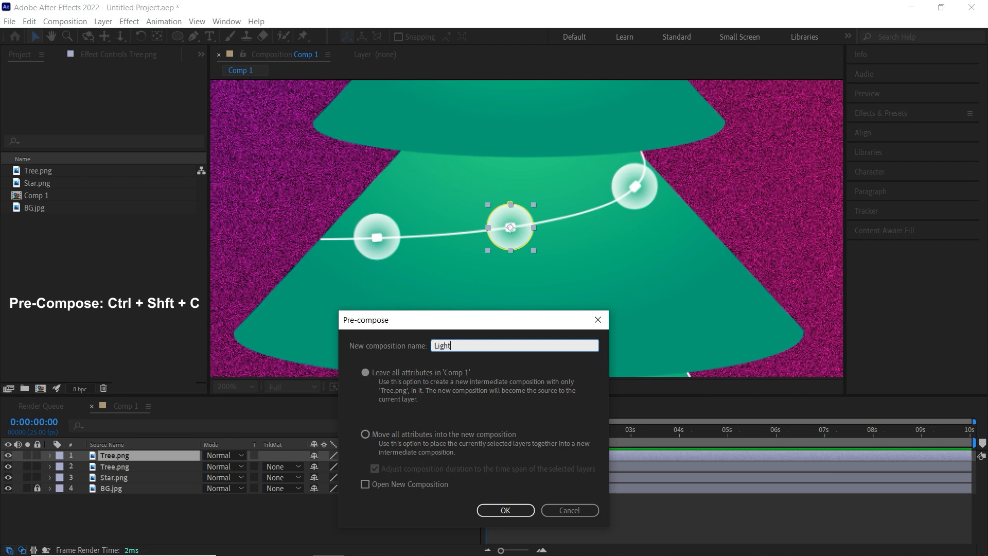
pyautogui.click(366, 434)
pyautogui.click(506, 510)
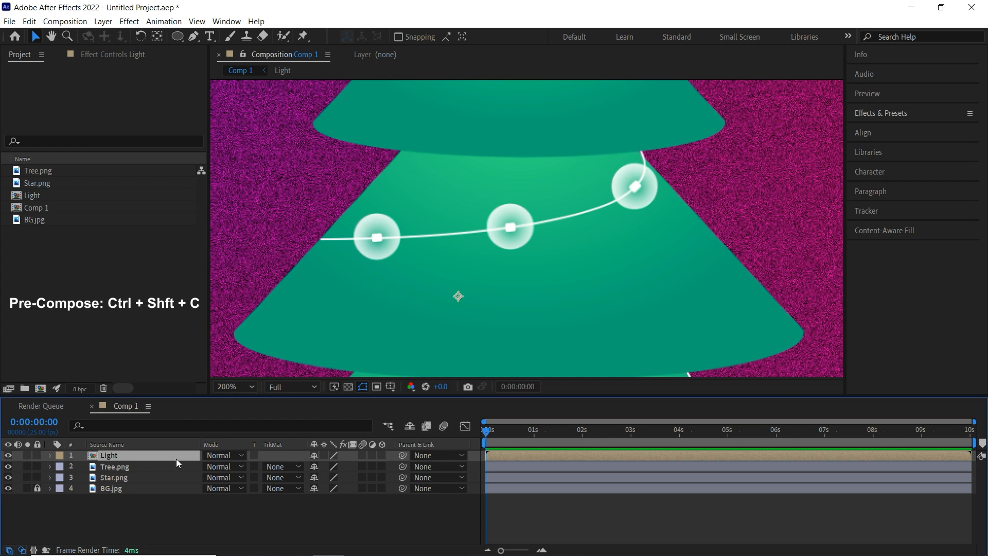
# Step: Draw a larger circular mask around the bulb on the Light layer and park the playhead at 0:00:00:06
pyautogui.click(177, 37)
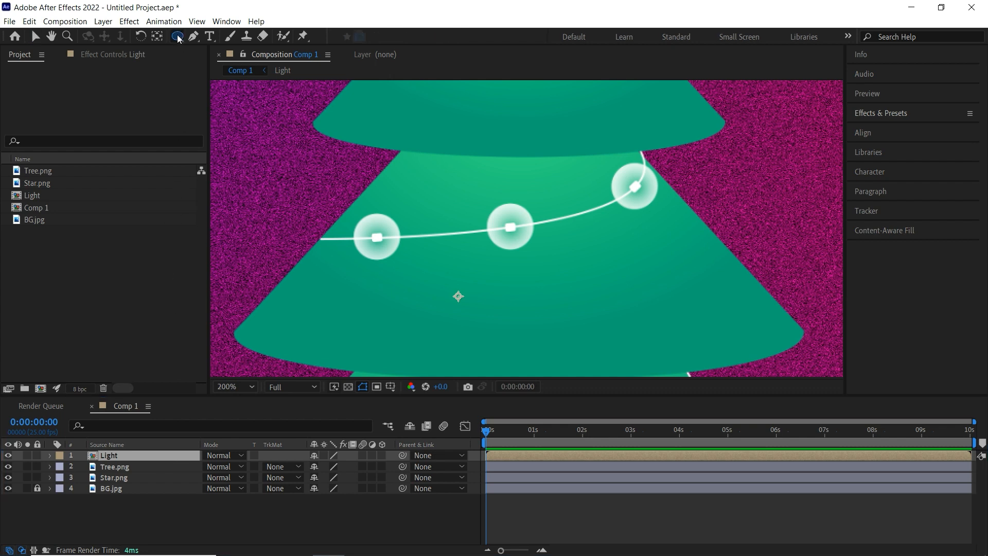
pyautogui.moveTo(468, 190); pyautogui.dragTo(552, 262)
pyautogui.press('space')
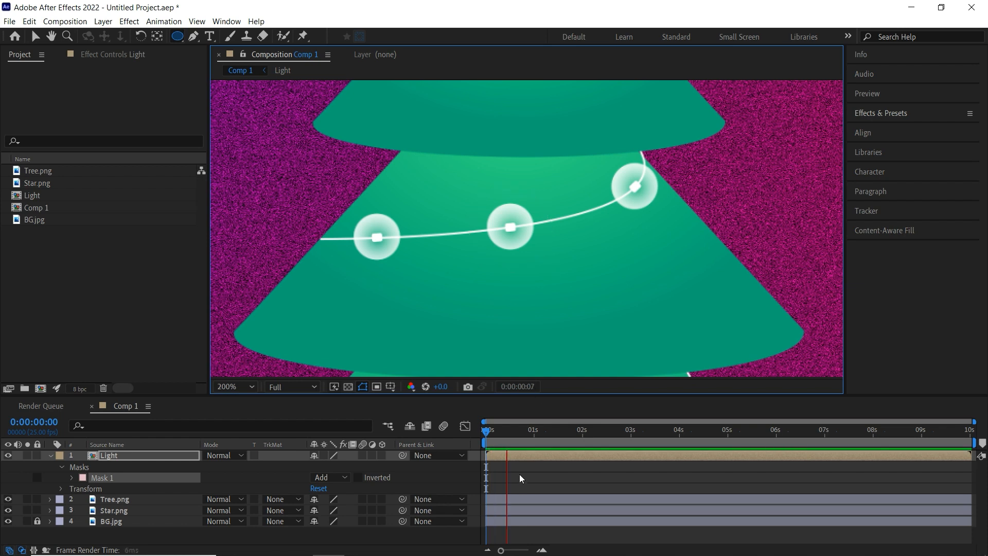
pyautogui.click(521, 477)
pyautogui.moveTo(515, 439); pyautogui.dragTo(498, 439)
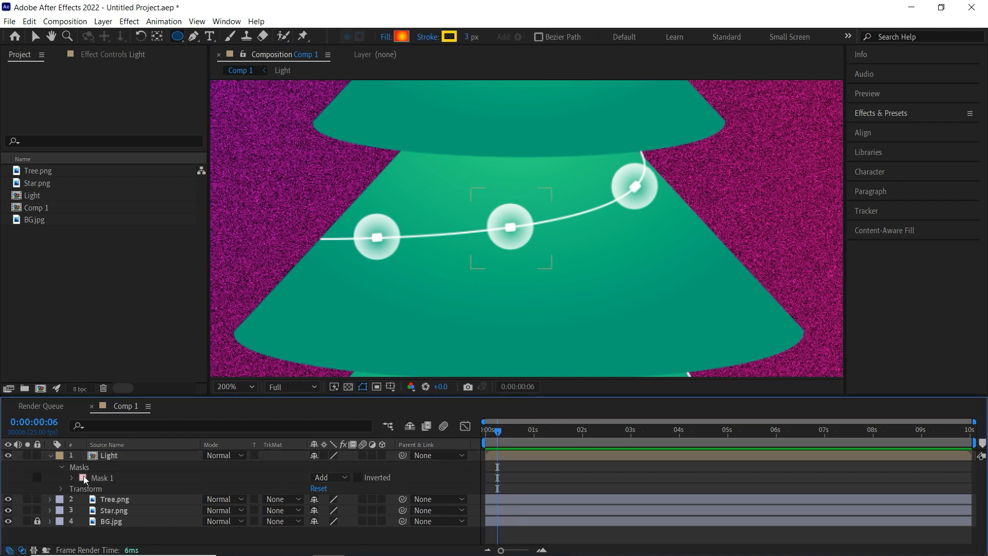
# Step: Change the outline colour of the Light layer's Mask 1 to a strong pinkish red (FE0C59)
pyautogui.click(84, 478)
pyautogui.moveTo(238, 303); pyautogui.dragTo(243, 271)
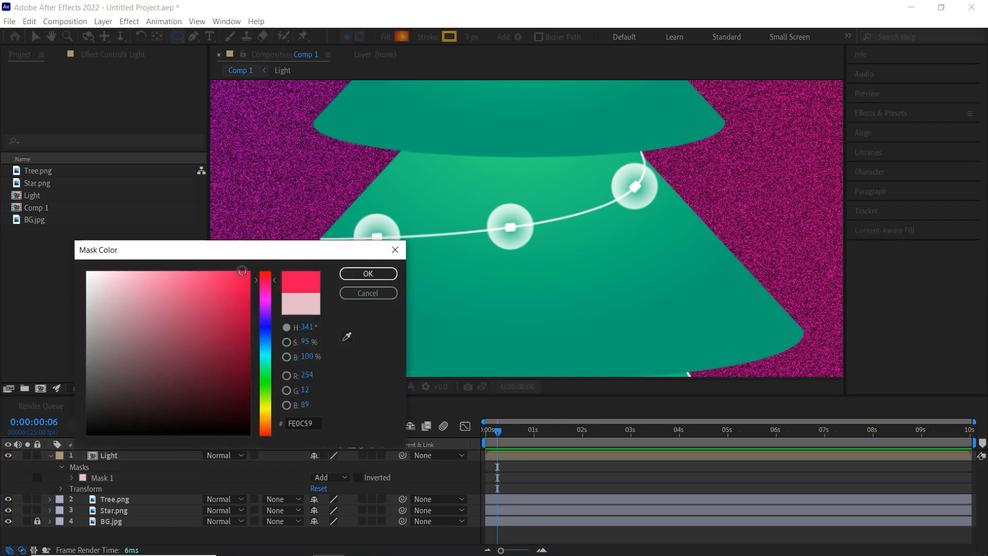
pyautogui.click(353, 277)
# Step: Move the Light layer's anchor point to the centre of its bulb with the Pan Behind tool
pyautogui.click(120, 455)
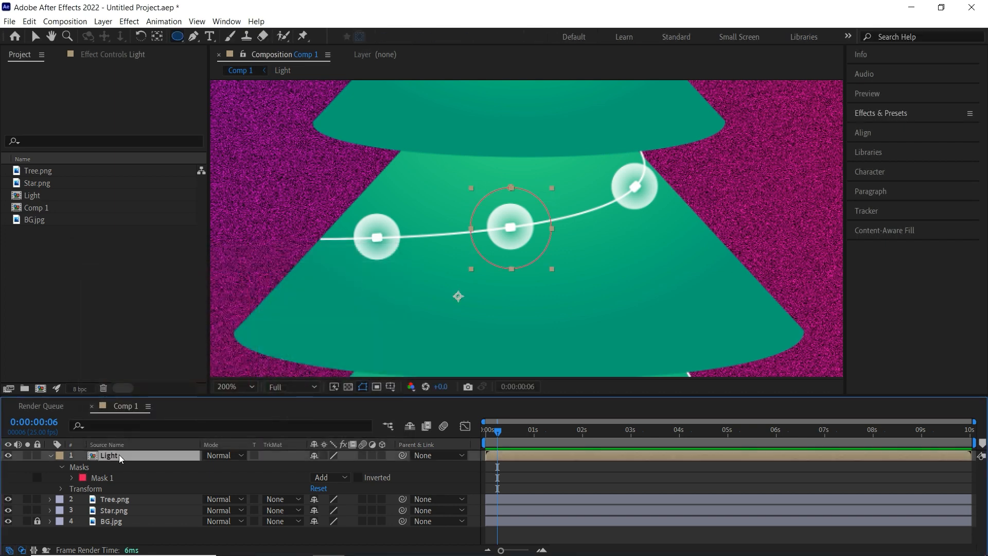
pyautogui.click(157, 37)
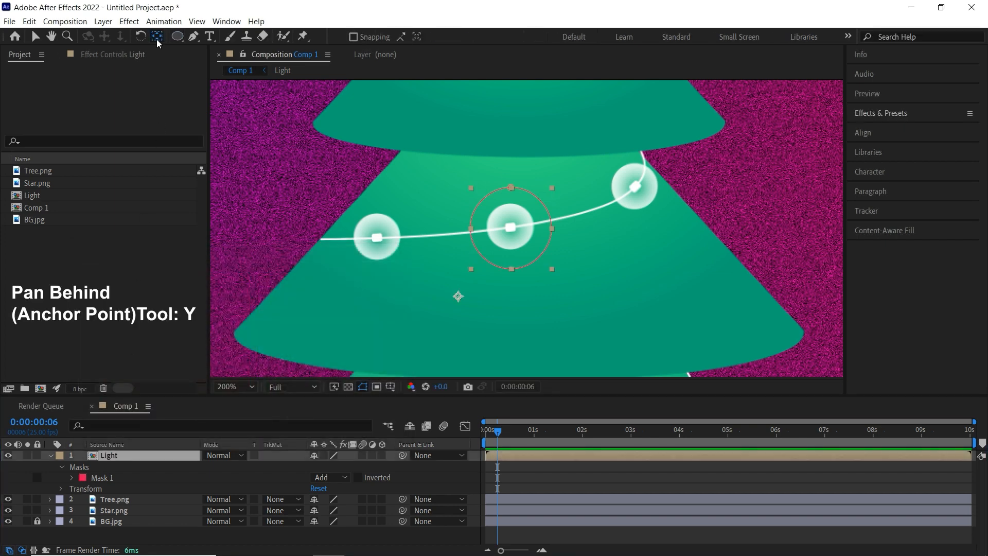
pyautogui.moveTo(458, 297); pyautogui.dragTo(510, 228)
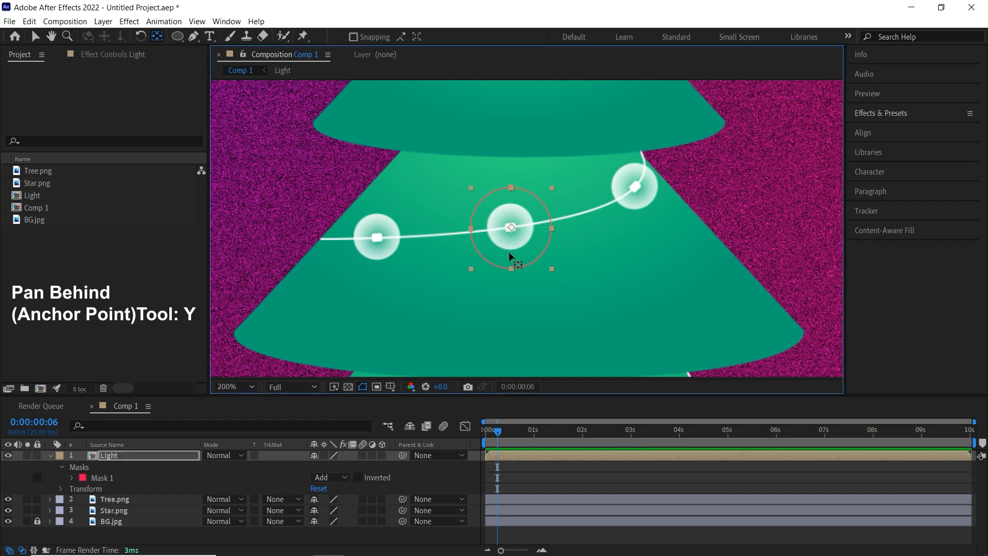
pyautogui.click(509, 469)
pyautogui.click(508, 455)
pyautogui.press('v')
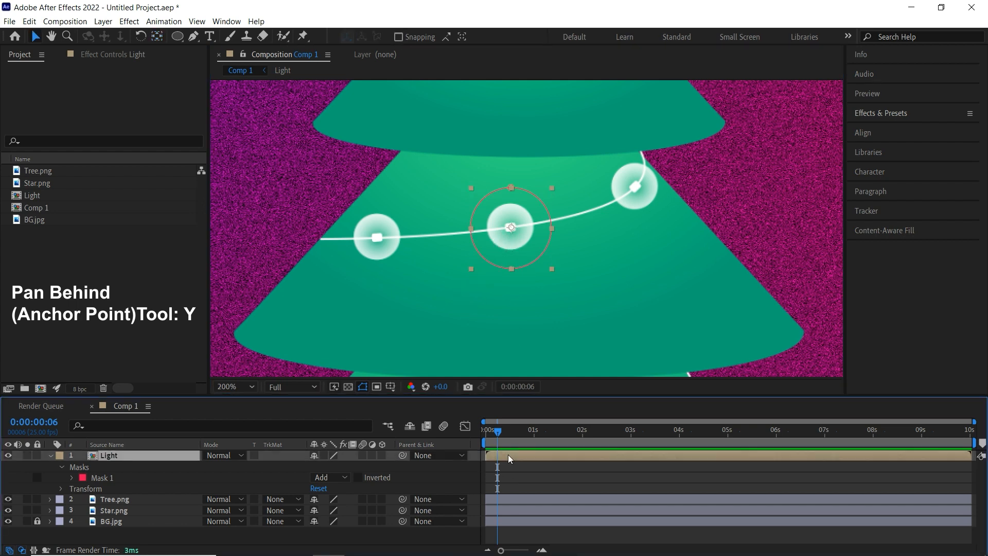
# Step: Collapse the Light layer's properties and apply the Fill effect to it
pyautogui.click(49, 455)
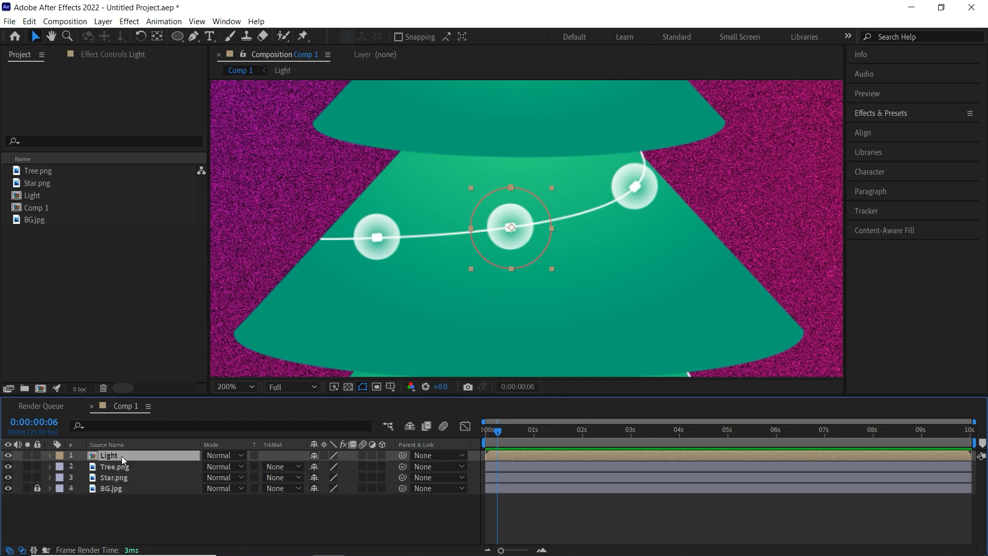
pyautogui.click(876, 114)
pyautogui.click(254, 384)
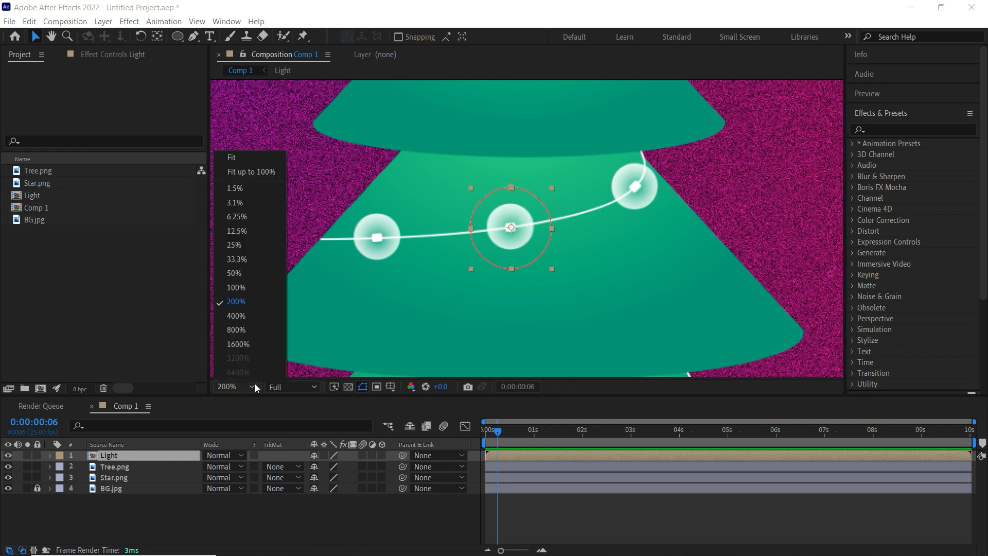
pyautogui.click(238, 157)
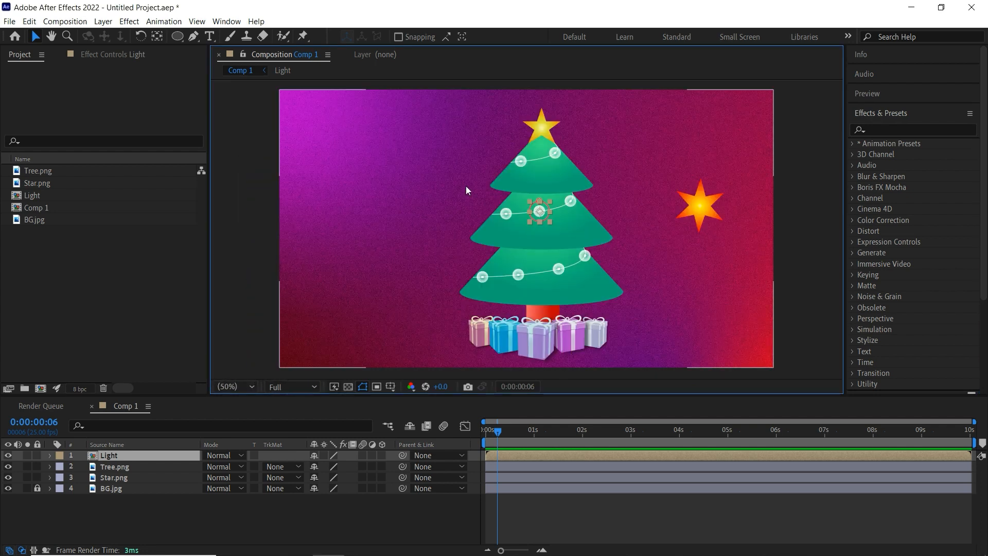
pyautogui.scroll(1, 653, 200)
pyautogui.moveTo(687, 213); pyautogui.dragTo(635, 241)
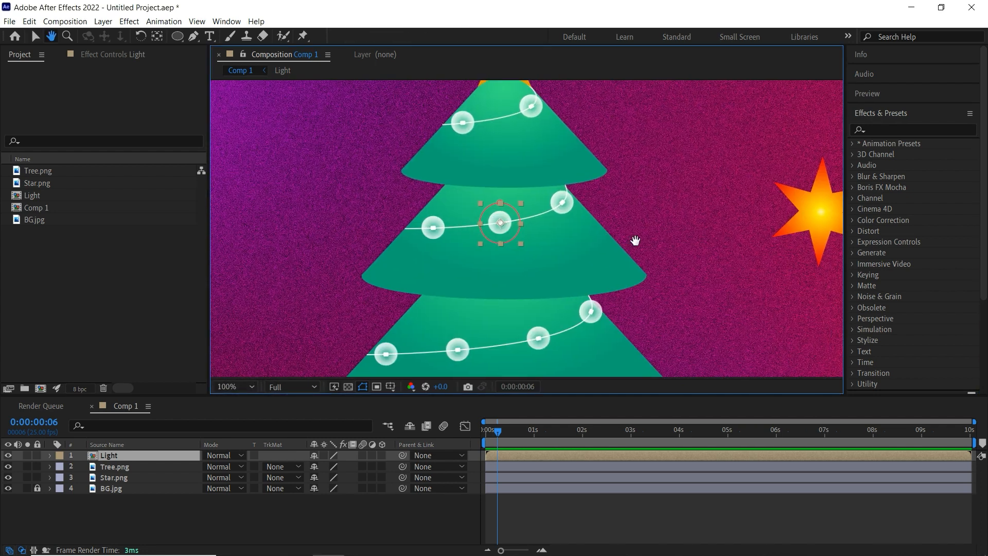
pyautogui.click(890, 129)
pyautogui.write('fill')
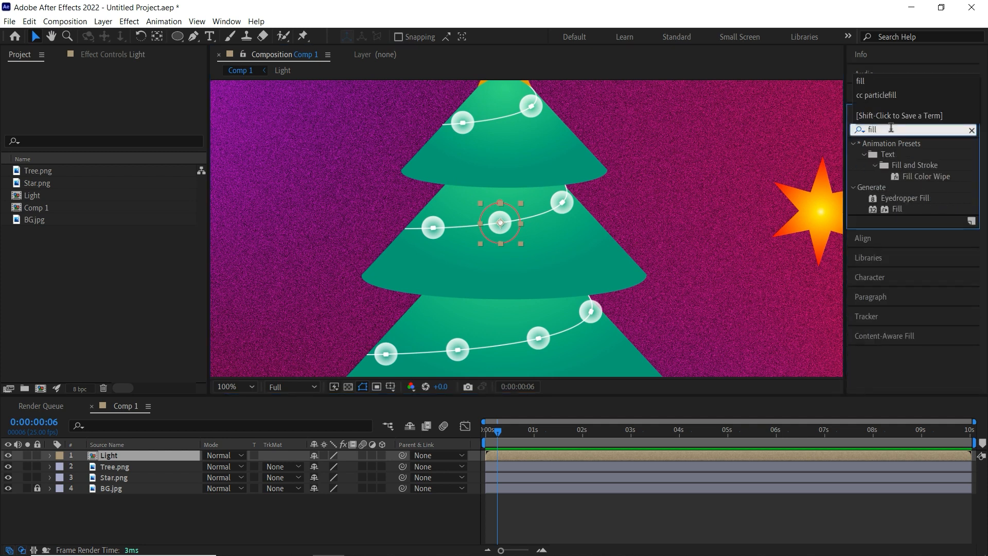
pyautogui.click(899, 209)
pyautogui.moveTo(899, 209); pyautogui.dragTo(573, 455)
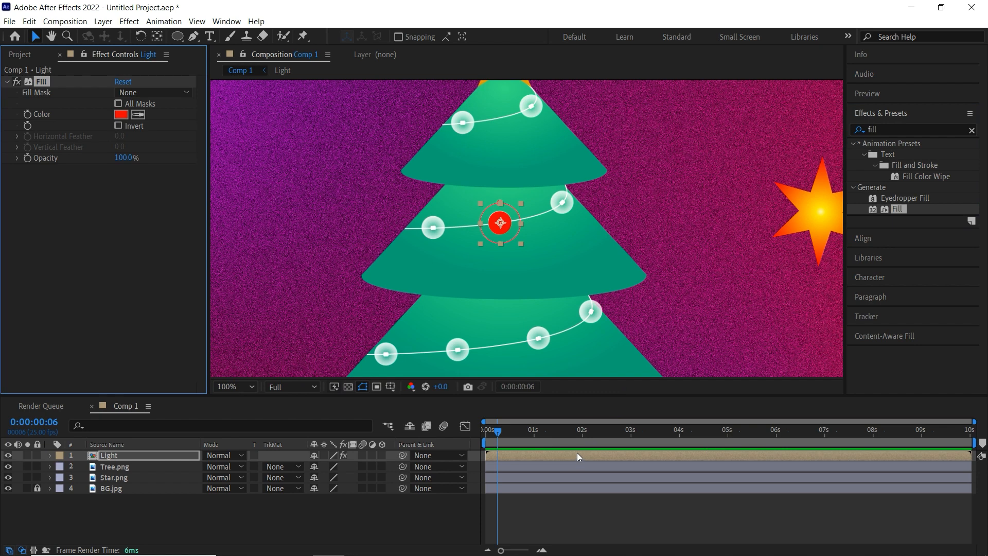
# Step: Set the Fill effect's colour on the Light layer to yellow (EDFB00)
pyautogui.press('z')
pyautogui.click(517, 224)
pyautogui.click(519, 225)
pyautogui.press('v')
pyautogui.moveTo(505, 245); pyautogui.dragTo(504, 244)
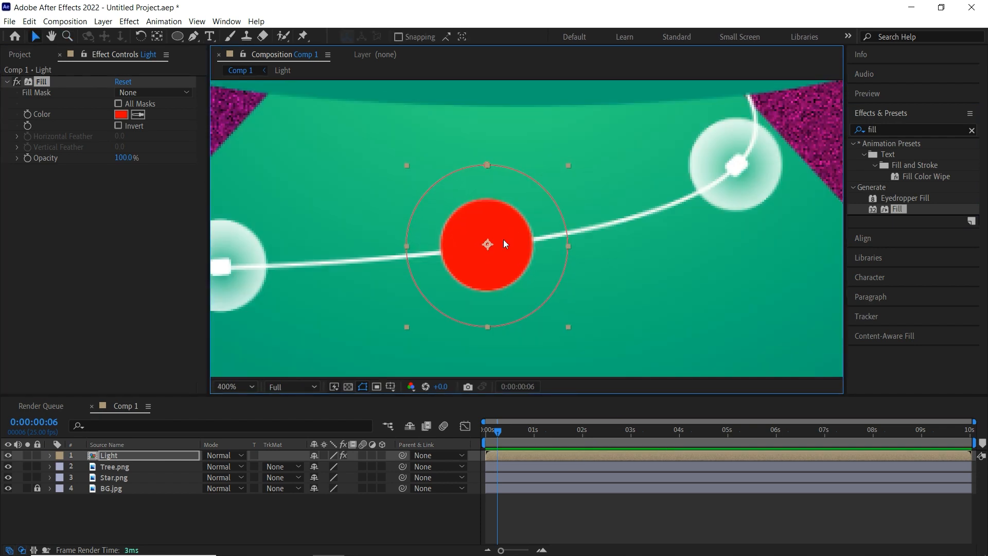
pyautogui.click(127, 118)
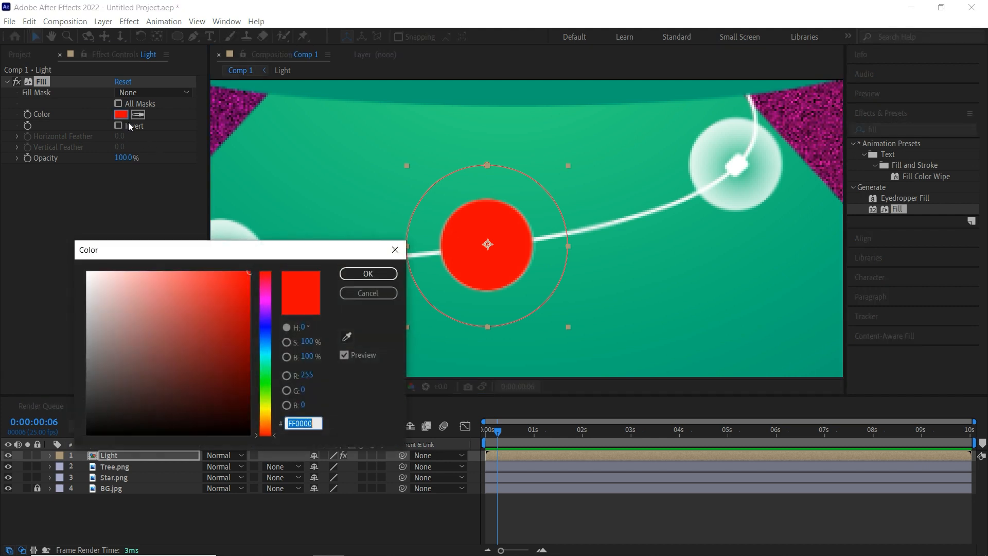
pyautogui.click(268, 409)
pyautogui.moveTo(244, 273); pyautogui.dragTo(256, 274)
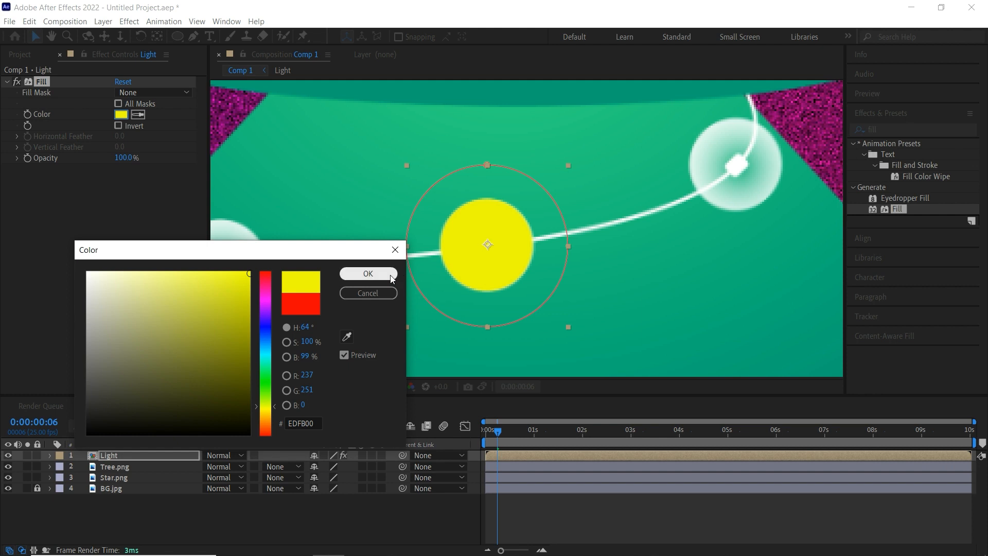
pyautogui.click(368, 273)
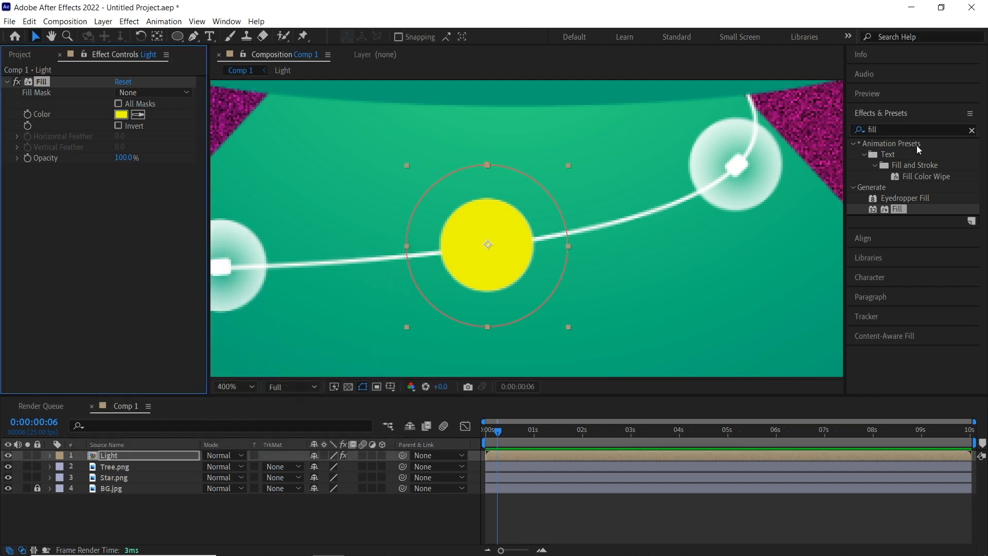
# Step: Apply the Glow effect to the Light layer with a Glow Radius of 24
pyautogui.doubleClick(875, 129)
pyautogui.write('glow')
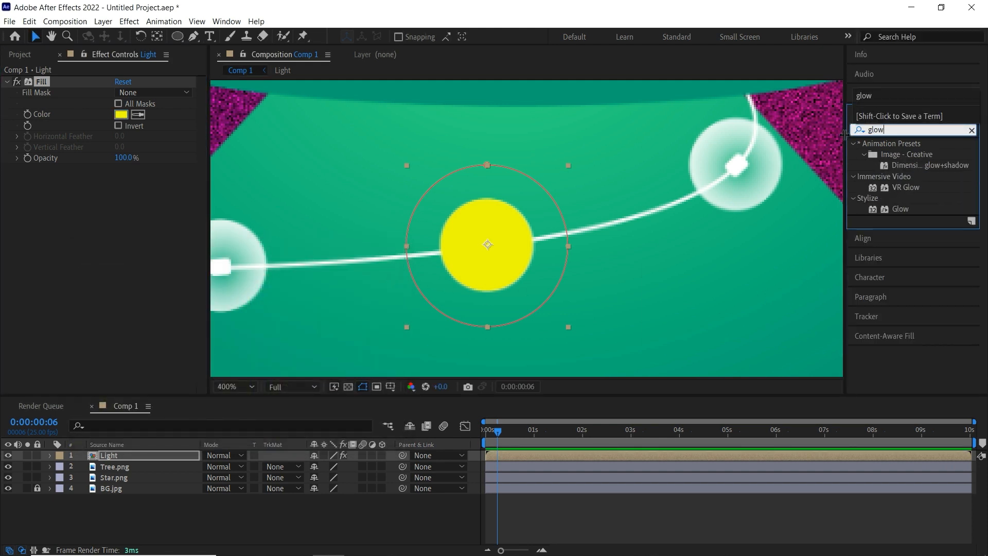
pyautogui.click(901, 209)
pyautogui.moveTo(712, 377); pyautogui.dragTo(592, 459)
pyautogui.click(122, 202)
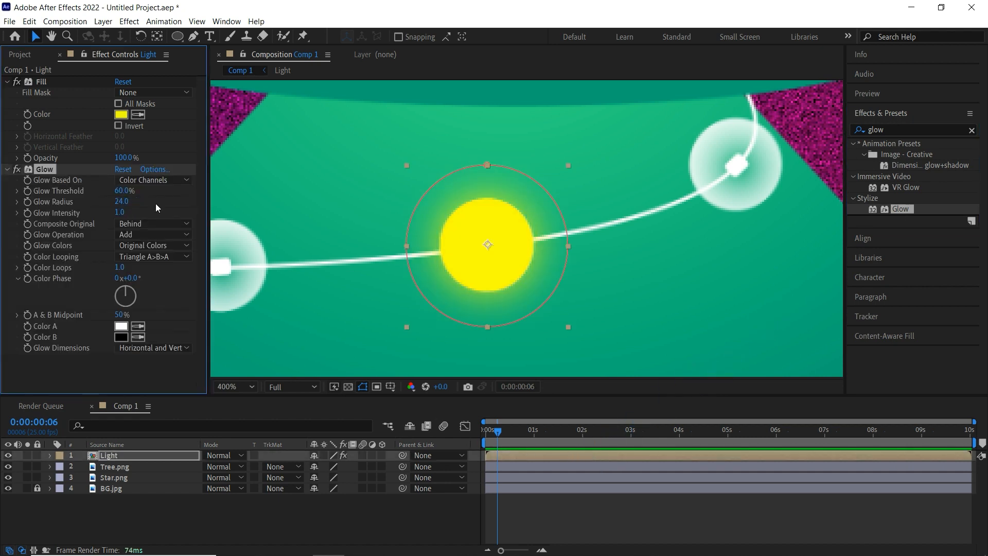
# Step: Add a second Glow effect to the Light layer with threshold 78%, radius 25 and intensity 1.2
pyautogui.moveTo(906, 208); pyautogui.dragTo(585, 456)
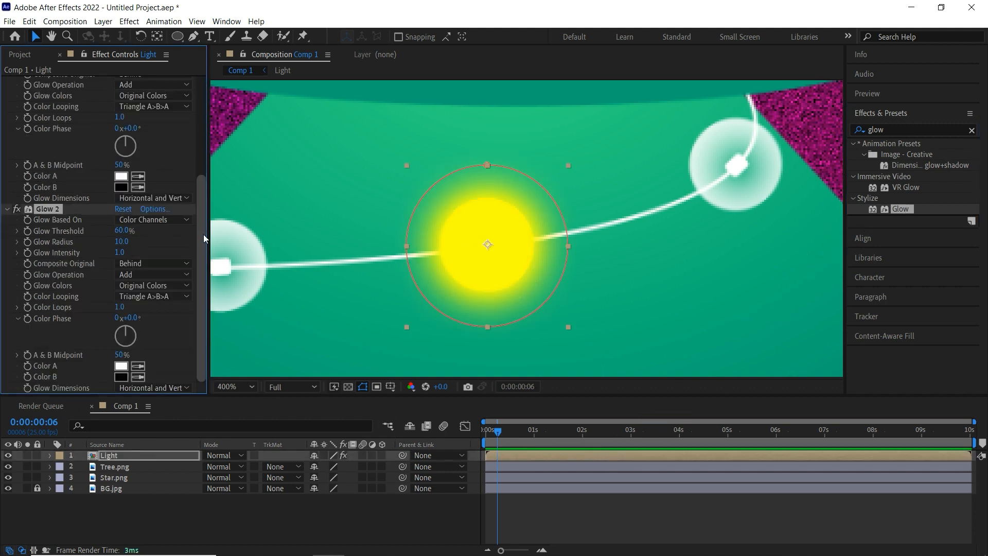
pyautogui.write('78')
pyautogui.press('Return')
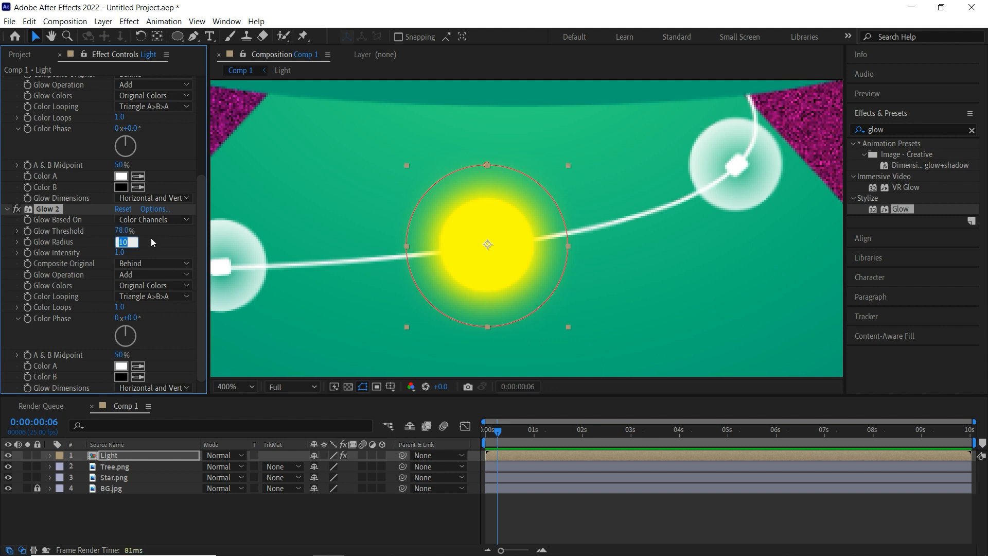
pyautogui.write('25')
pyautogui.press('Return')
pyautogui.click(120, 253)
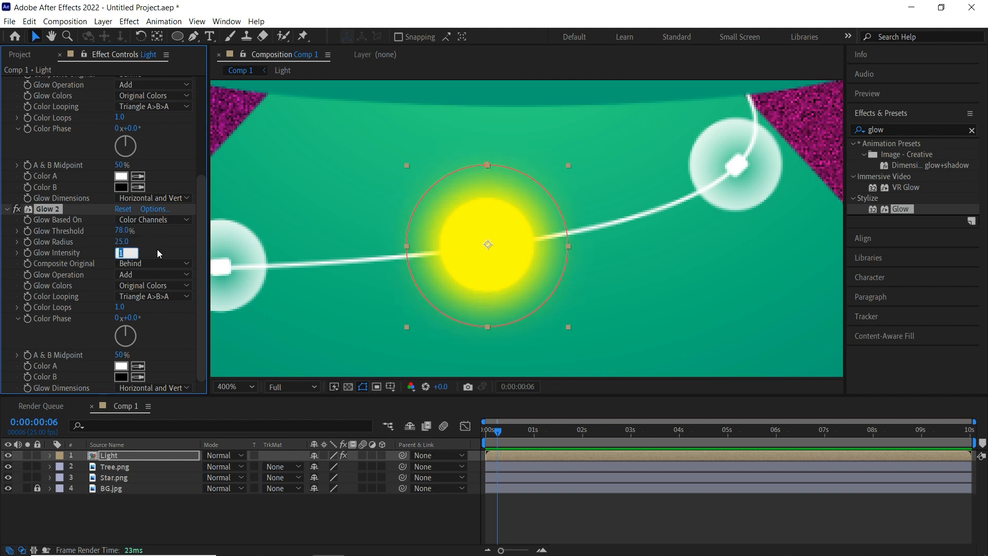
pyautogui.click(532, 524)
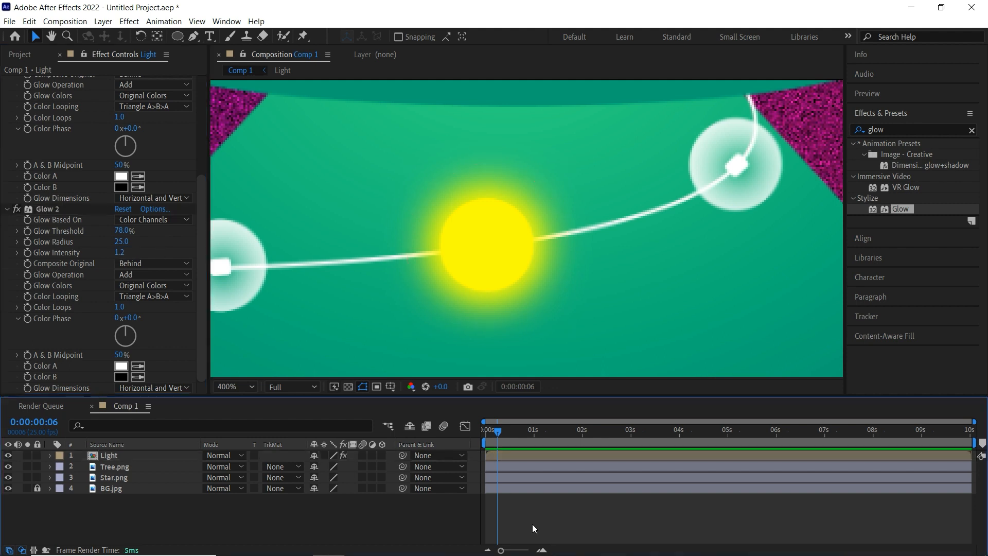
# Step: Duplicate the Light layer and place the copy over the right bulb of the tree's middle light string
pyautogui.click(513, 455)
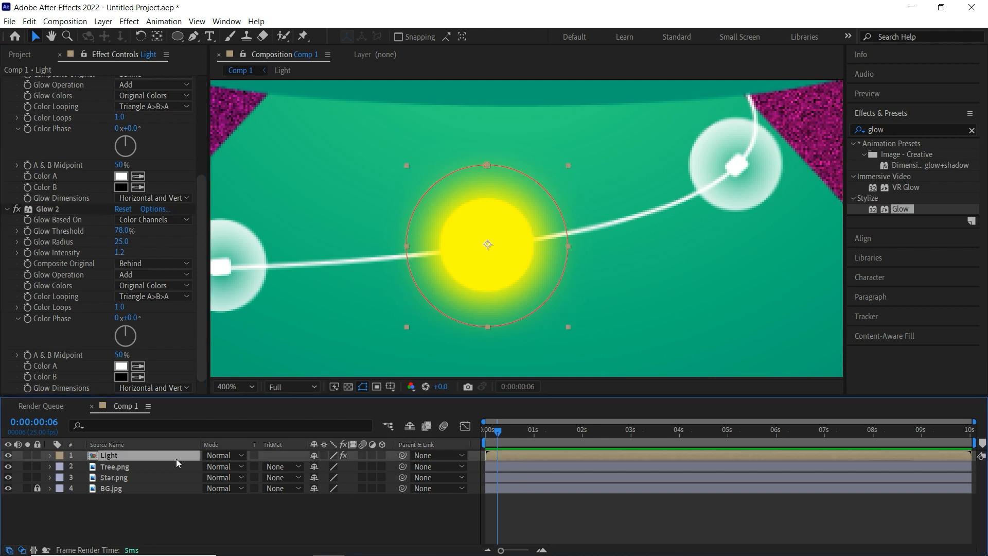
pyautogui.click(29, 21)
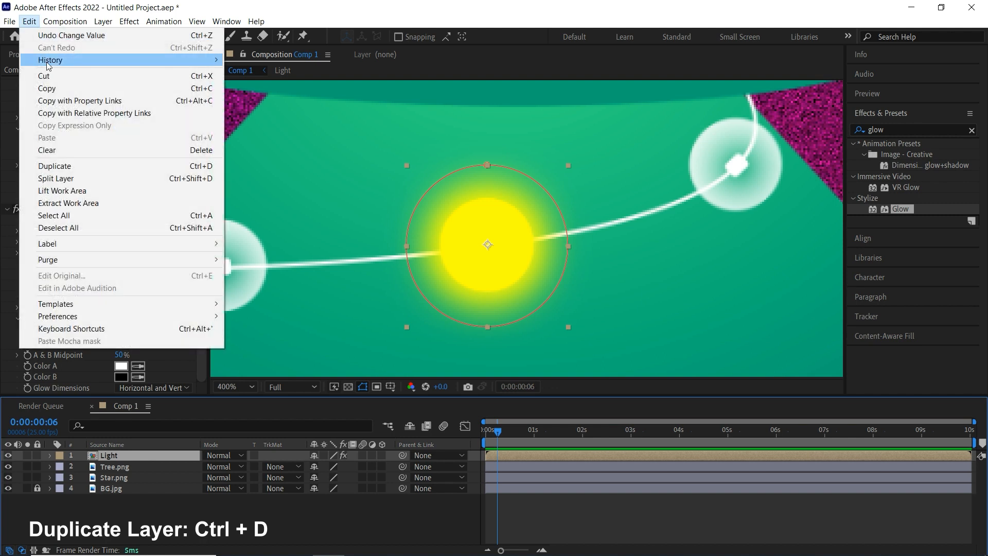
pyautogui.click(56, 166)
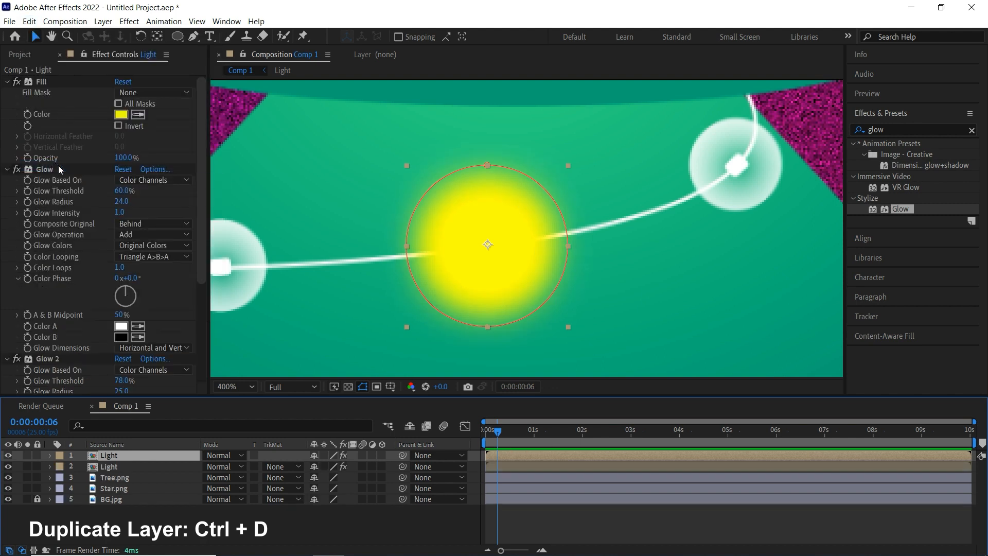
pyautogui.moveTo(546, 258); pyautogui.dragTo(763, 192)
# Step: Duplicate the centre bulb's Light layer and place the copy over the left bulb of the middle light string
pyautogui.press('h')
pyautogui.moveTo(437, 300); pyautogui.dragTo(533, 286)
pyautogui.press('v')
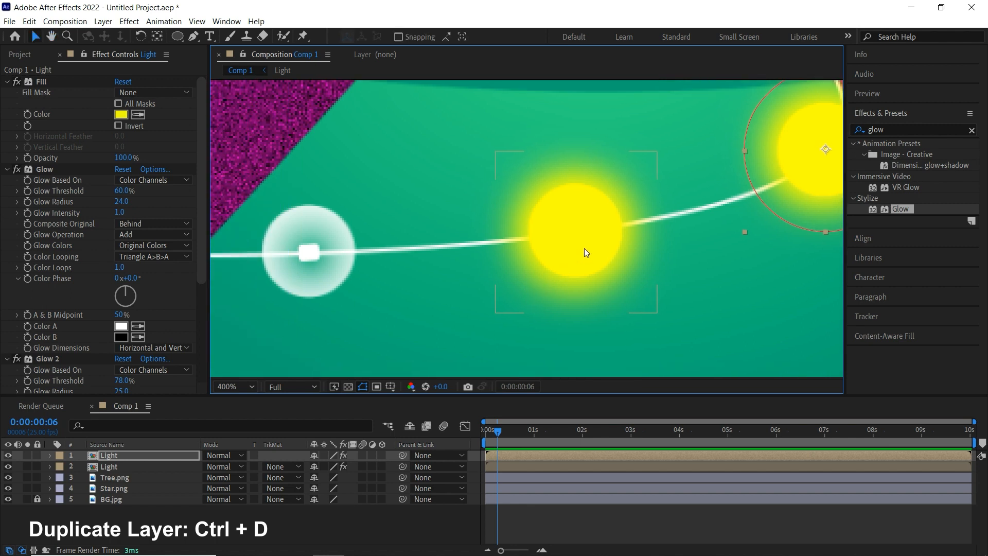
pyautogui.click(585, 248)
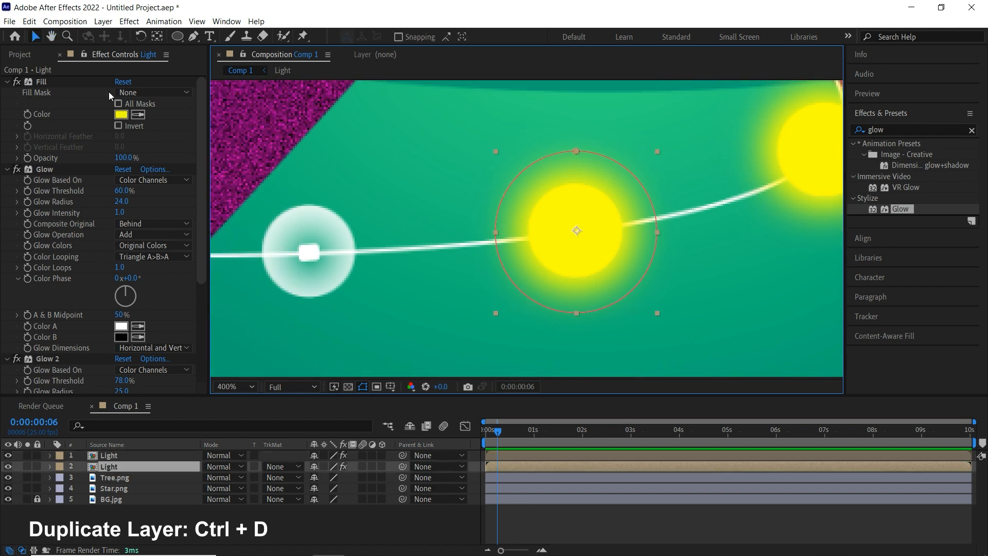
pyautogui.click(30, 21)
pyautogui.click(79, 164)
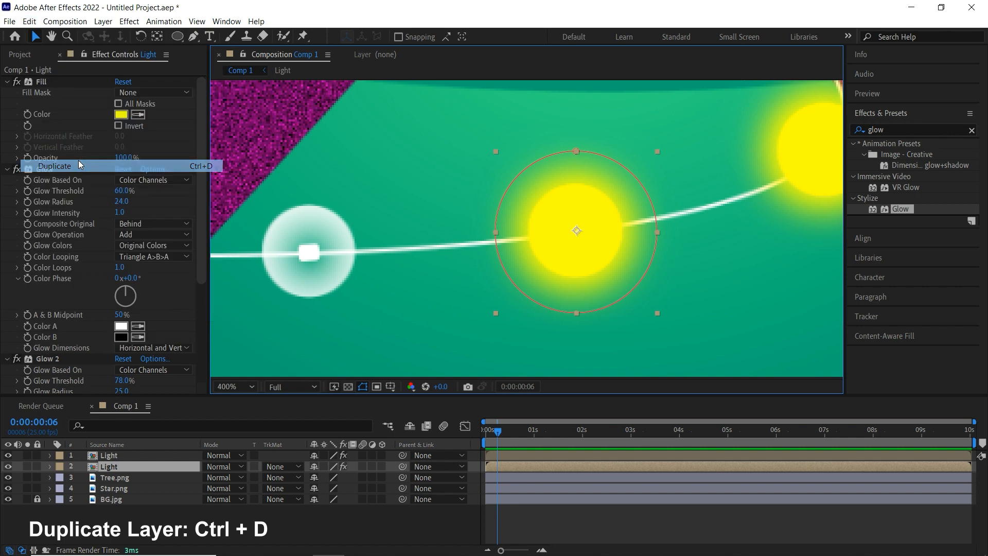
pyautogui.moveTo(627, 252); pyautogui.dragTo(362, 273)
# Step: Duplicate all three Light layers, put the copies at the top of the layer stack and move them onto the tree's lowest light string
pyautogui.click(248, 387)
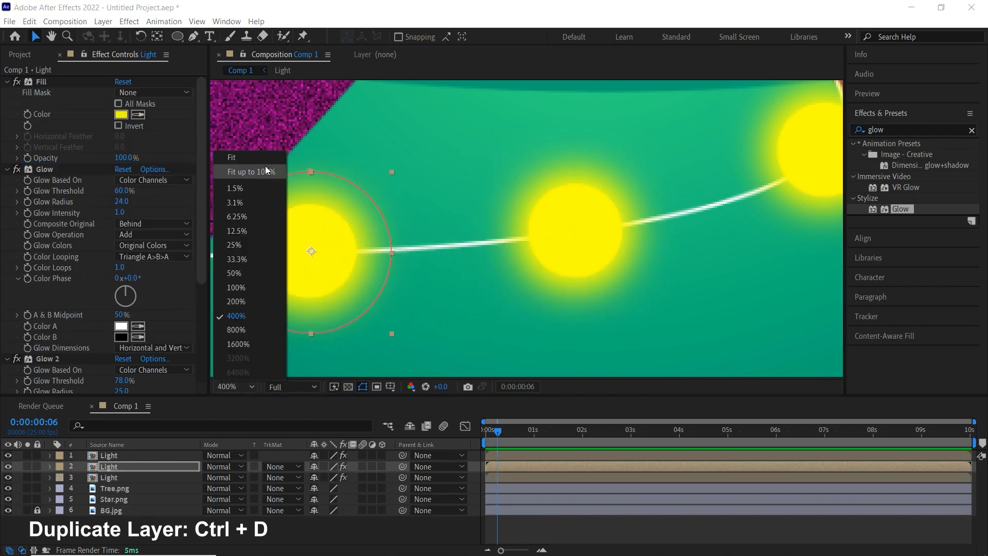
pyautogui.click(264, 162)
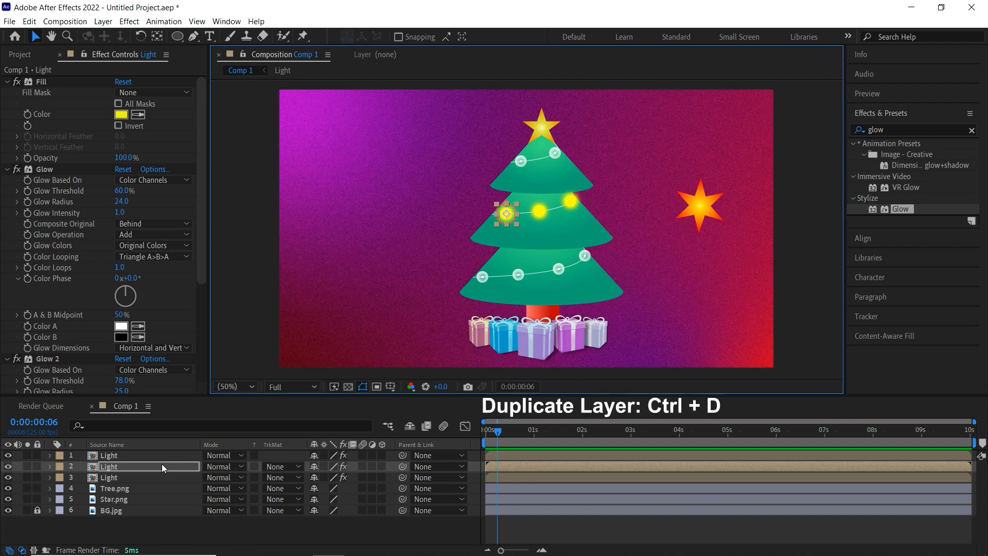
pyautogui.click(138, 454)
pyautogui.keyDown('shift'); pyautogui.click(122, 477); pyautogui.keyUp('shift')
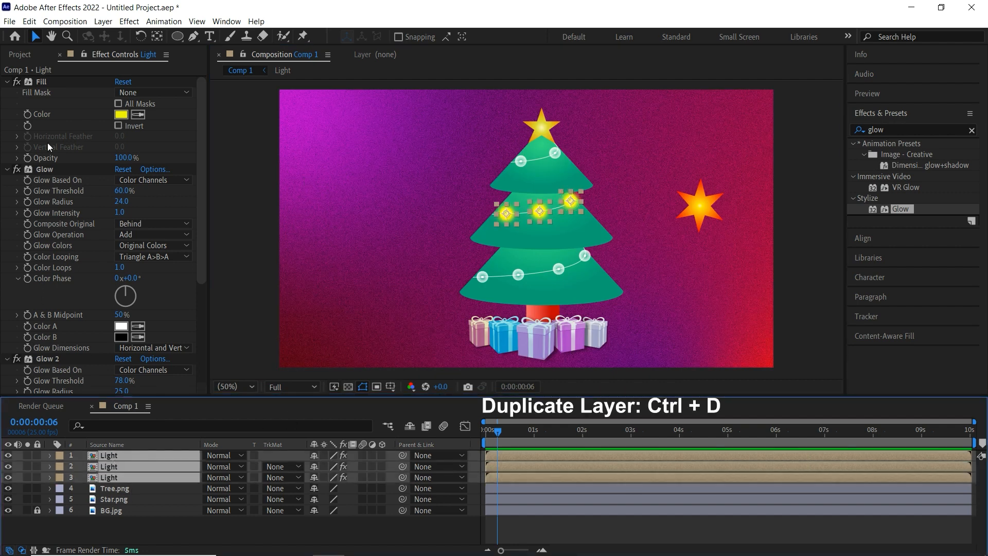
pyautogui.click(29, 21)
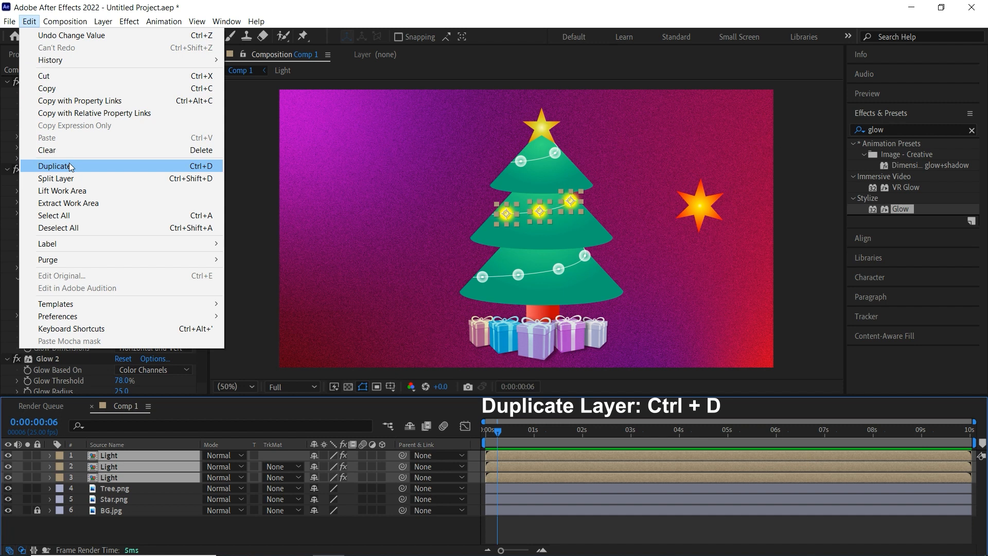
pyautogui.click(71, 167)
pyautogui.moveTo(122, 474); pyautogui.dragTo(116, 461)
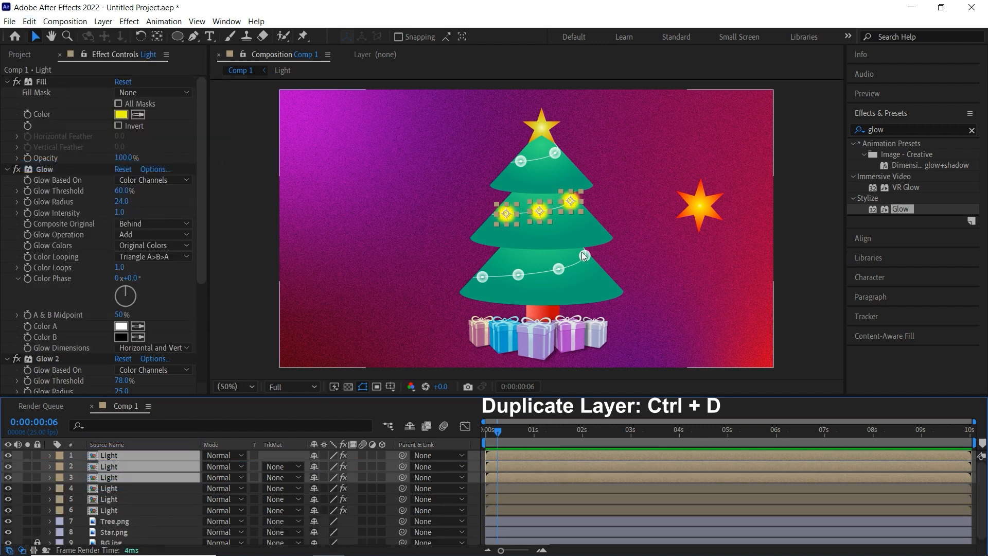
pyautogui.moveTo(543, 206); pyautogui.dragTo(509, 277)
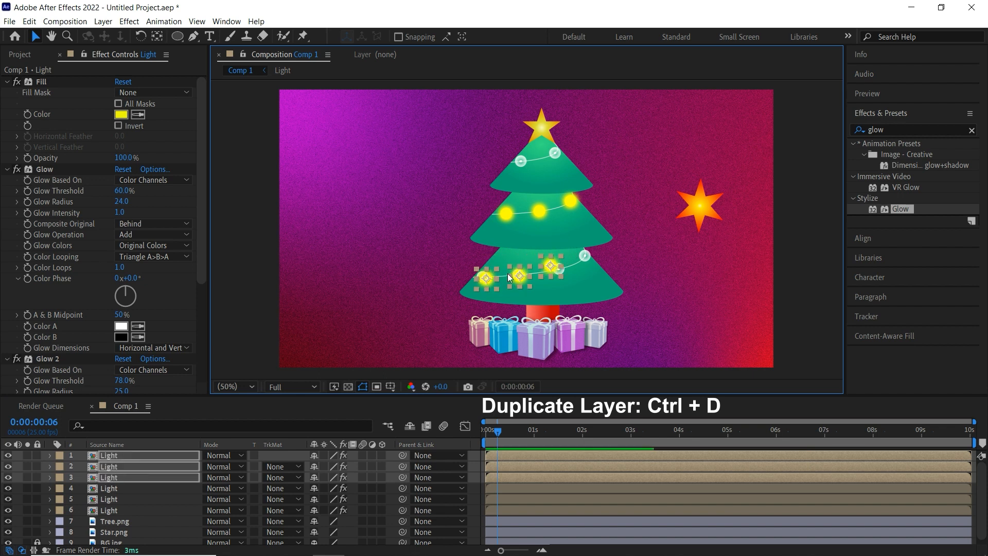
# Step: Align the copied lights individually with the centre bulb and the next bulb to its right on the lowest light string
pyautogui.press('z')
pyautogui.moveTo(462, 246); pyautogui.dragTo(622, 292)
pyautogui.moveTo(342, 265); pyautogui.dragTo(378, 255)
pyautogui.press('v')
pyautogui.click(495, 488)
pyautogui.moveTo(514, 260); pyautogui.dragTo(510, 255)
pyautogui.moveTo(641, 214); pyautogui.dragTo(673, 227)
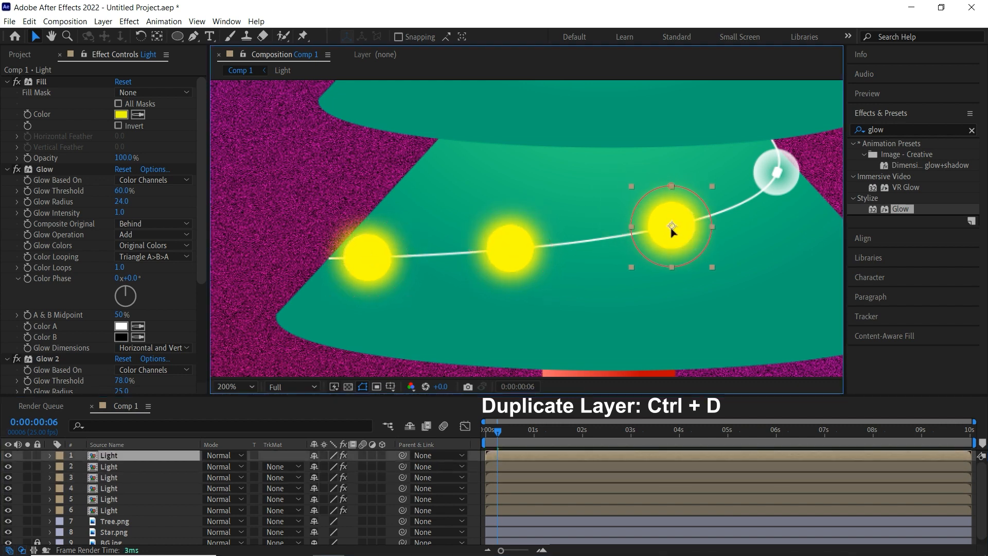
# Step: Duplicate the topmost Light layer and place the copy over the rightmost bulb of the lowest light string
pyautogui.click(144, 458)
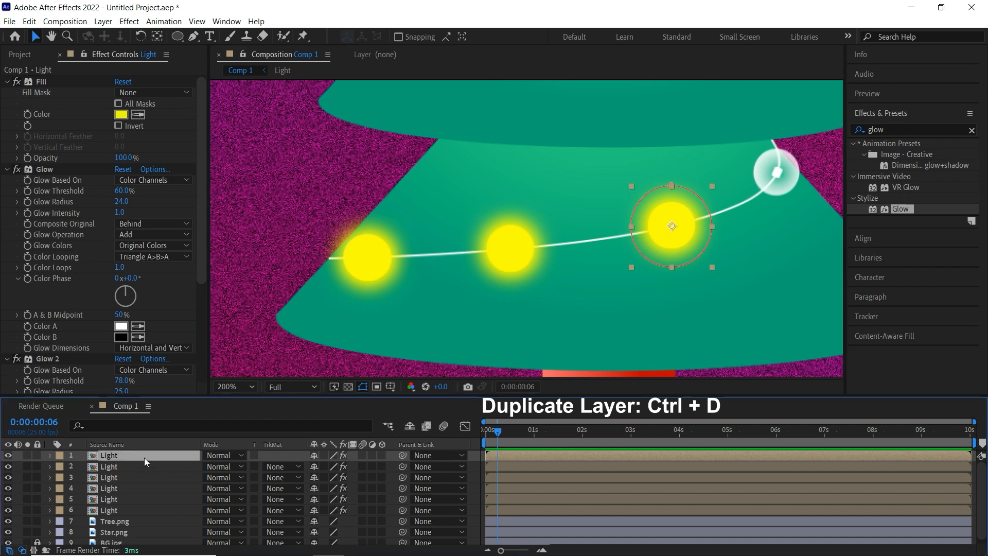
pyautogui.click(29, 22)
pyautogui.click(115, 166)
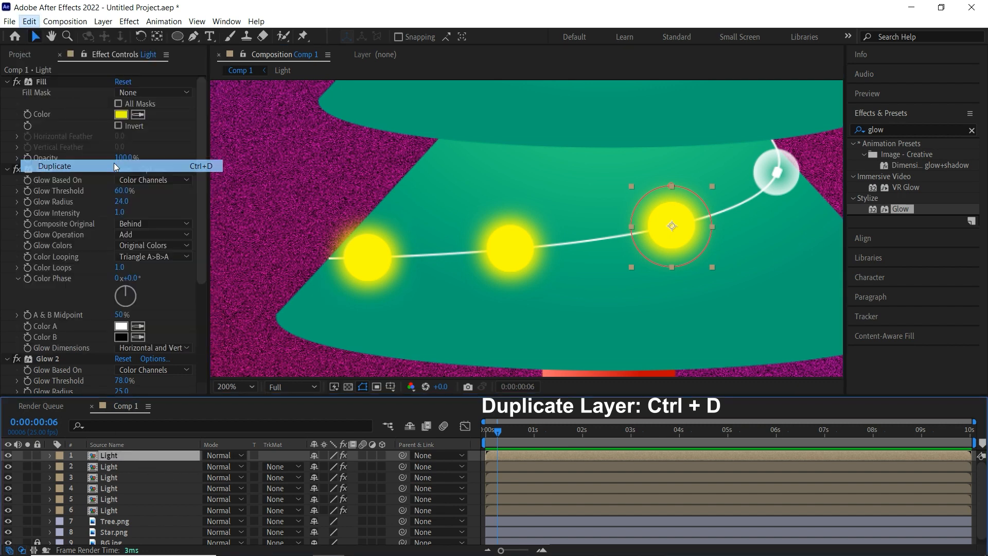
pyautogui.moveTo(672, 257); pyautogui.dragTo(779, 191)
# Step: Duplicate the Light layers of the middle string's centre and right bulbs and put both copies at the top of the layer stack
pyautogui.moveTo(685, 152); pyautogui.dragTo(601, 316)
pyautogui.moveTo(639, 149); pyautogui.dragTo(651, 295)
pyautogui.click(654, 262)
pyautogui.moveTo(602, 239); pyautogui.dragTo(598, 274)
pyautogui.keyDown('ctrl'); pyautogui.click(107, 510); pyautogui.keyUp('ctrl')
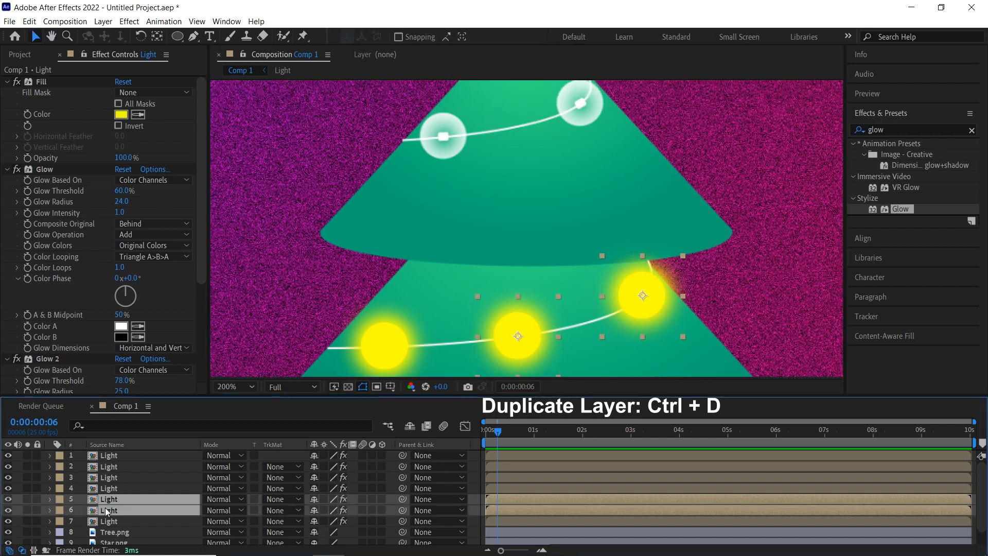
pyautogui.click(30, 21)
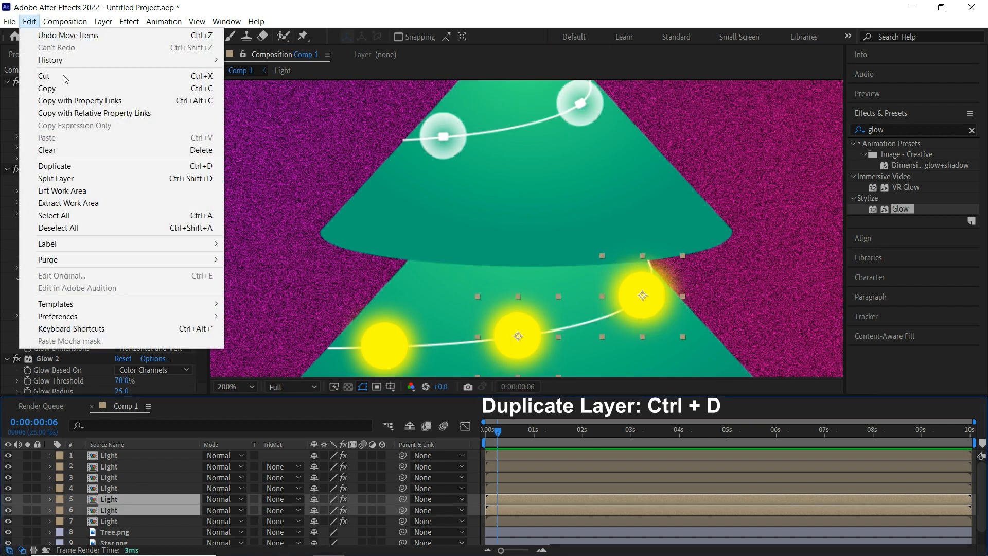
pyautogui.click(70, 166)
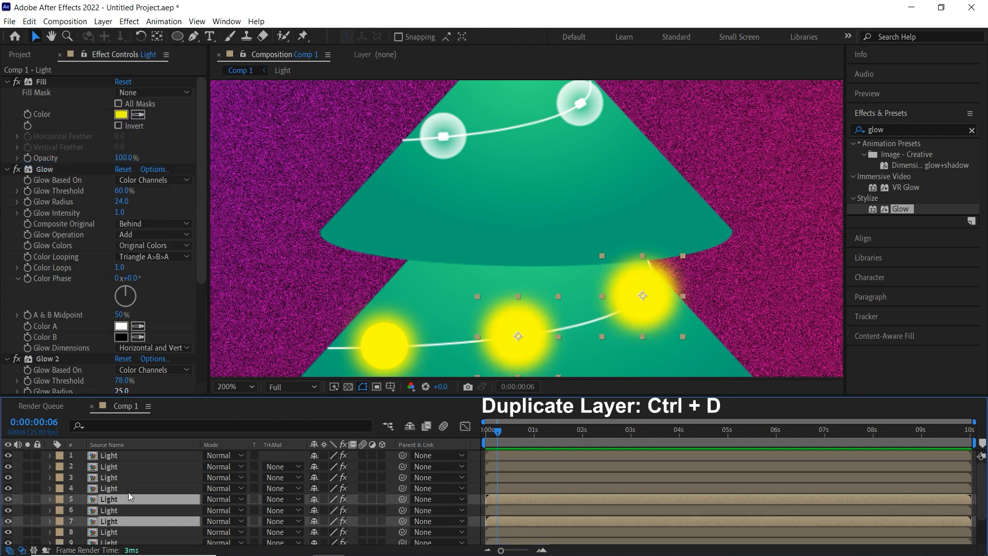
pyautogui.moveTo(129, 504); pyautogui.dragTo(128, 451)
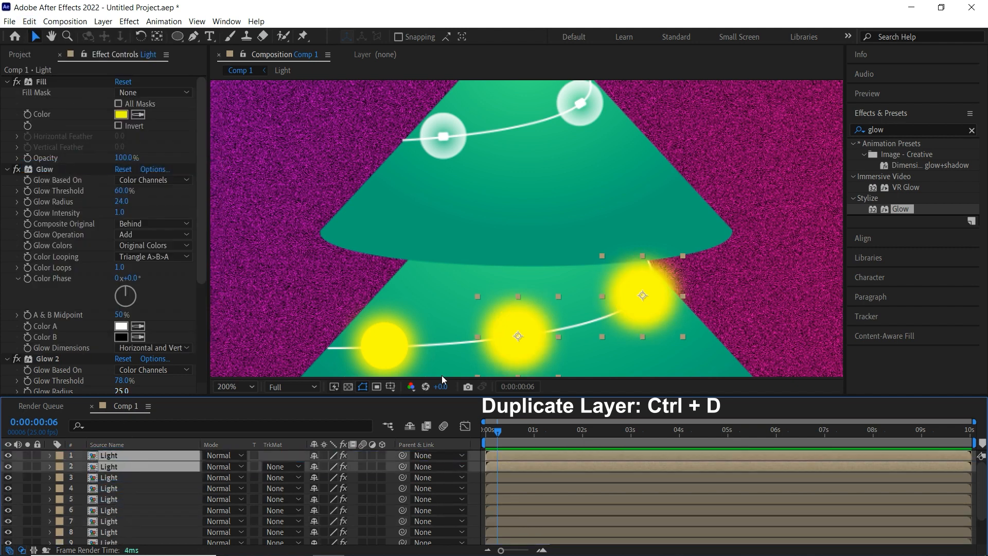
# Step: Move the two new Light copies onto the top light string and align them with its left and right bulbs
pyautogui.moveTo(664, 308); pyautogui.dragTo(598, 137)
pyautogui.press('h')
pyautogui.moveTo(605, 217); pyautogui.dragTo(623, 328)
pyautogui.press('v')
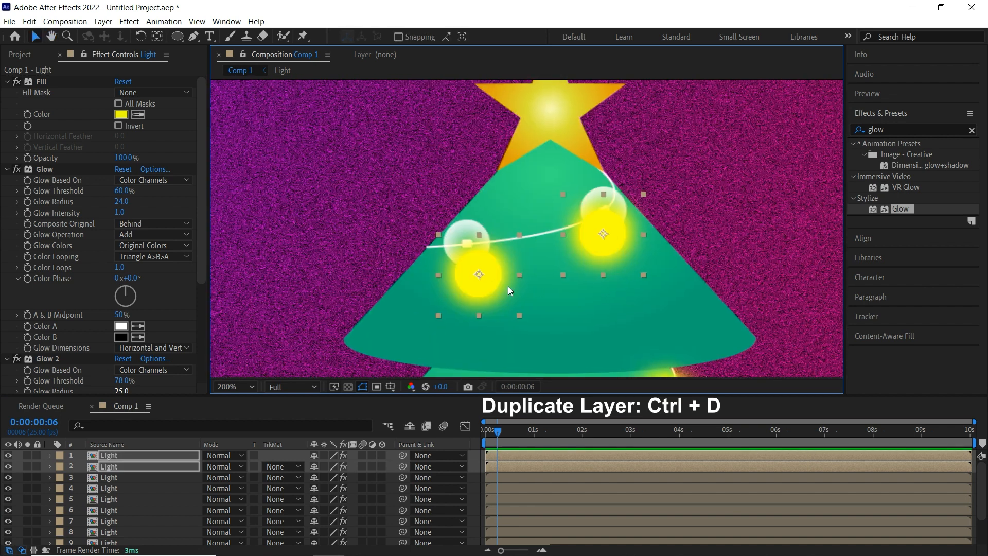
pyautogui.moveTo(508, 286); pyautogui.dragTo(506, 248)
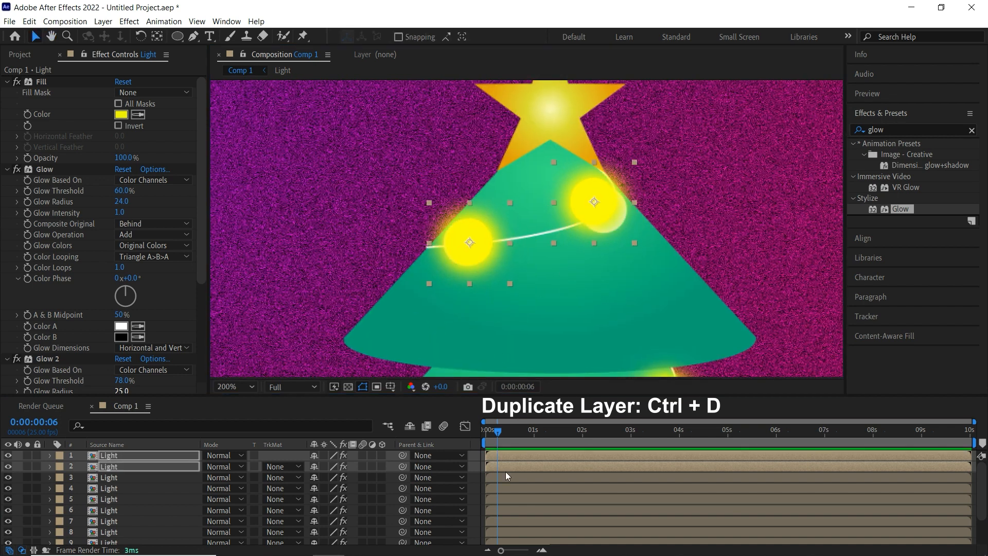
pyautogui.click(507, 457)
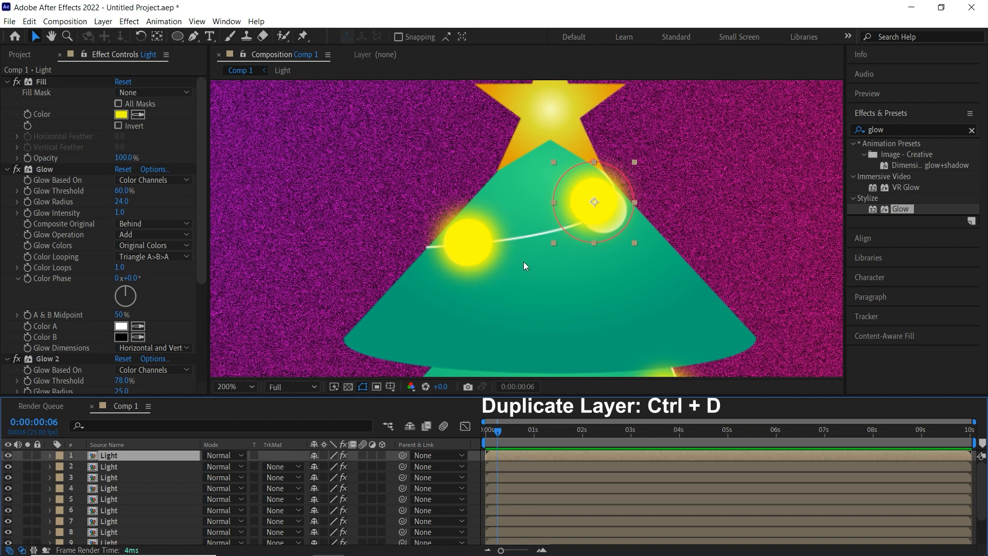
pyautogui.moveTo(594, 241); pyautogui.dragTo(602, 251)
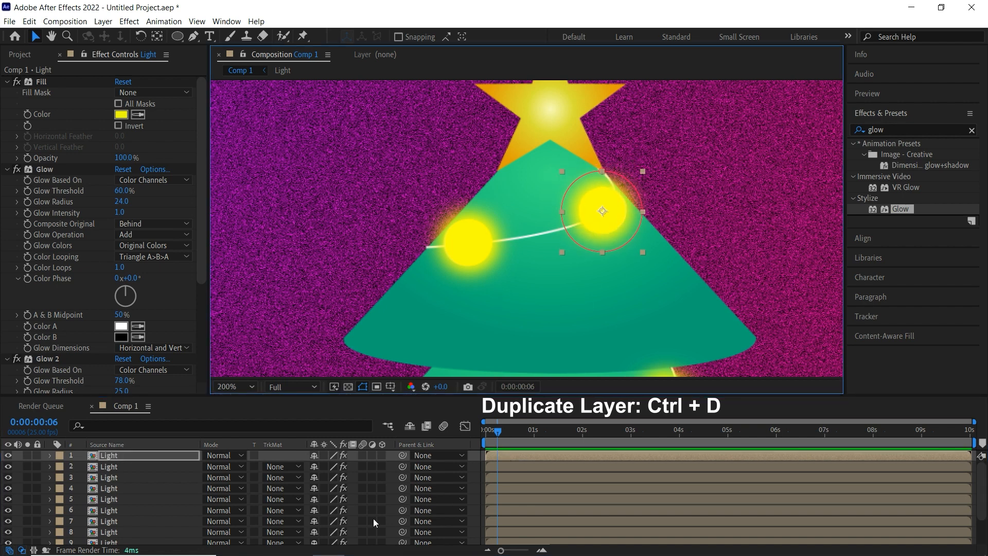
pyautogui.click(9, 456)
pyautogui.click(9, 456)
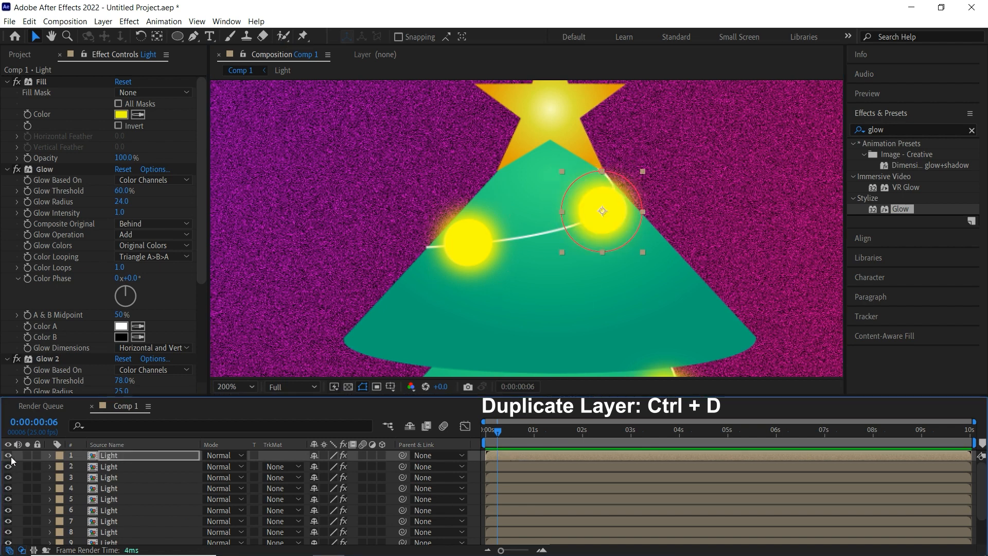
pyautogui.click(470, 250)
# Step: Reveal the Opacity of all nine Light layers and add a 100% Opacity keyframe to each at 0:00:00:00
pyautogui.press('z')
pyautogui.keyDown('alt'); pyautogui.click(586, 258); pyautogui.keyUp('alt')
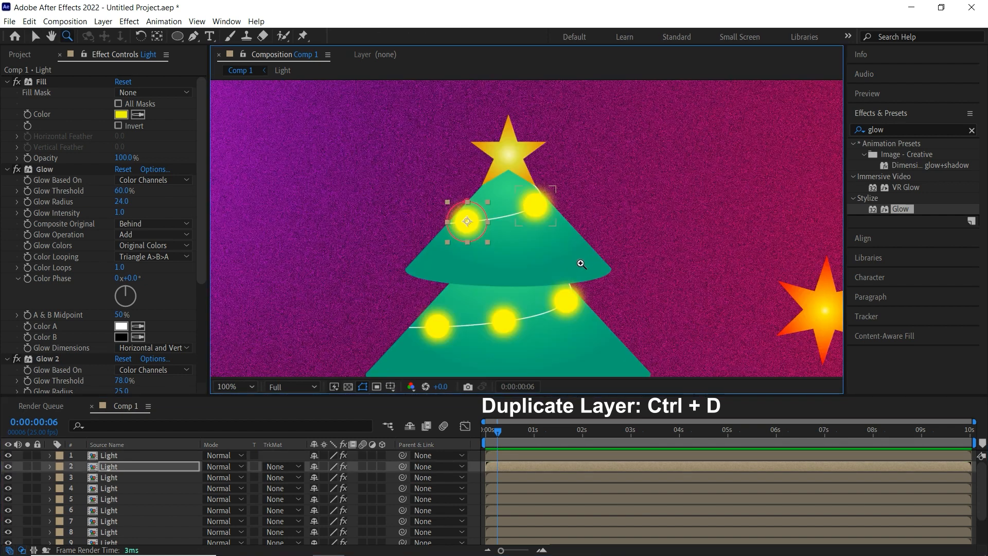
pyautogui.click(248, 387)
pyautogui.click(232, 163)
pyautogui.moveTo(617, 260); pyautogui.dragTo(605, 259)
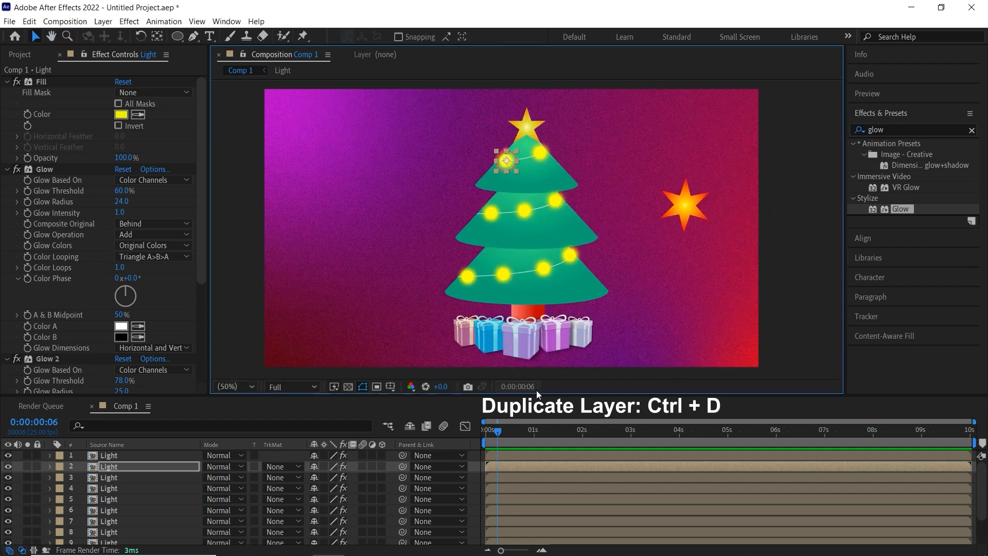
pyautogui.click(545, 455)
pyautogui.moveTo(325, 396); pyautogui.dragTo(332, 354)
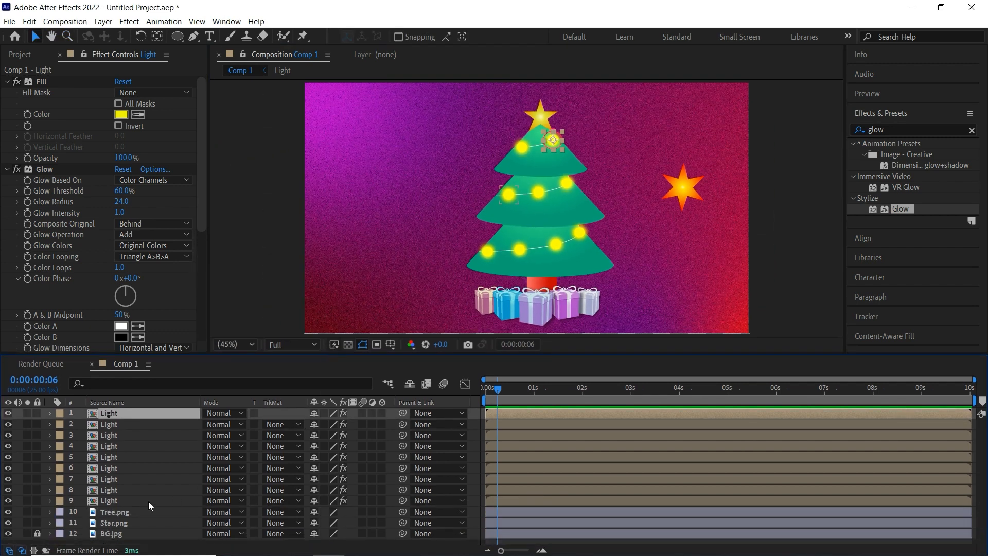
pyautogui.keyDown('shift'); pyautogui.click(107, 501); pyautogui.keyUp('shift')
pyautogui.press('t')
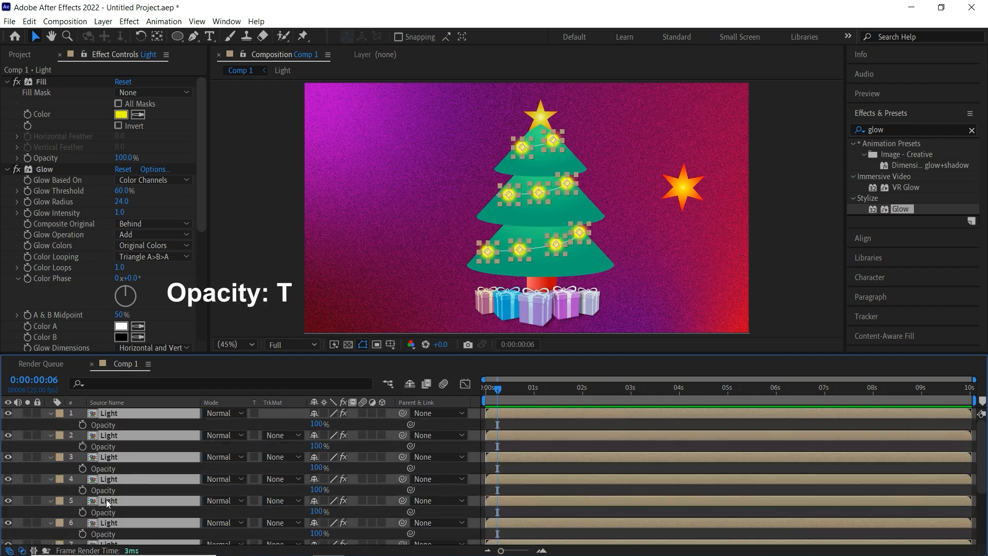
pyautogui.moveTo(504, 393); pyautogui.dragTo(484, 393)
pyautogui.click(83, 425)
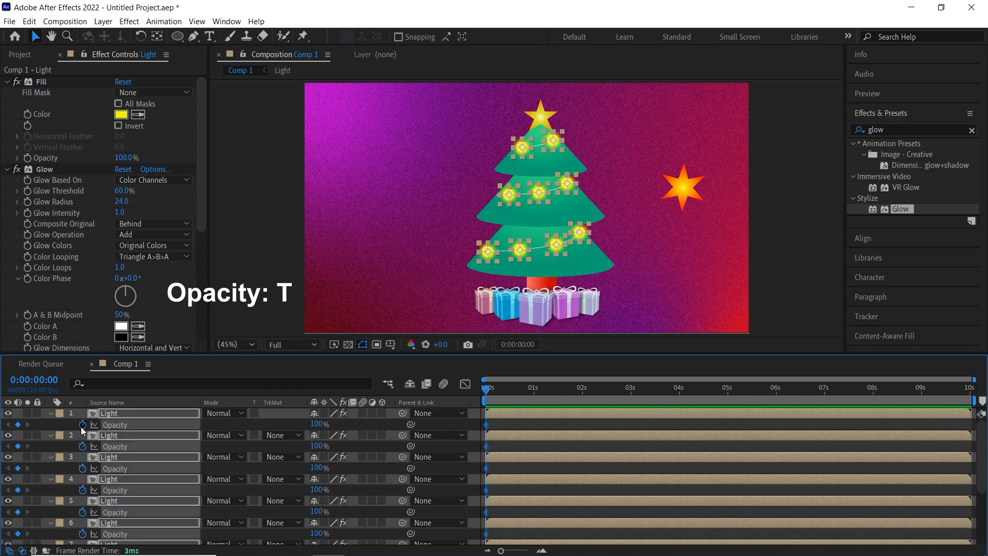
# Step: Keyframe the Opacity of all nine Light layers at 100% on 0:00:00:05 and at 0% on 0:00:00:00
pyautogui.moveTo(489, 391); pyautogui.dragTo(496, 392)
pyautogui.click(18, 425)
pyautogui.moveTo(496, 390); pyautogui.dragTo(486, 390)
pyautogui.click(316, 424)
pyautogui.write('0')
pyautogui.press('Return')
# Step: Add Opacity keyframes to all nine Light layers: 100% at 0:00:00:15 and 0% at 0:00:00:20
pyautogui.moveTo(493, 395); pyautogui.dragTo(516, 398)
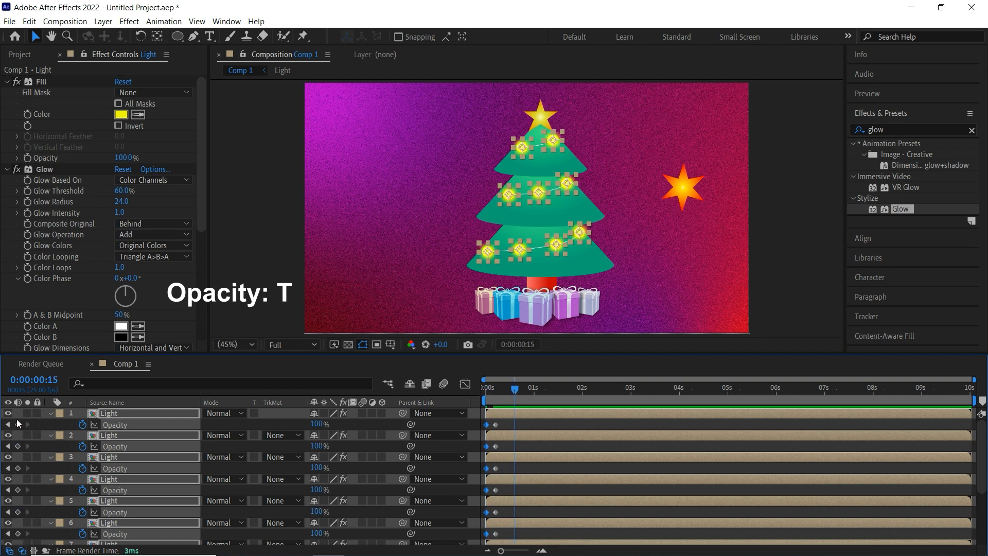
pyautogui.click(18, 424)
pyautogui.moveTo(516, 395); pyautogui.dragTo(525, 396)
pyautogui.click(19, 424)
pyautogui.click(318, 426)
pyautogui.write('0')
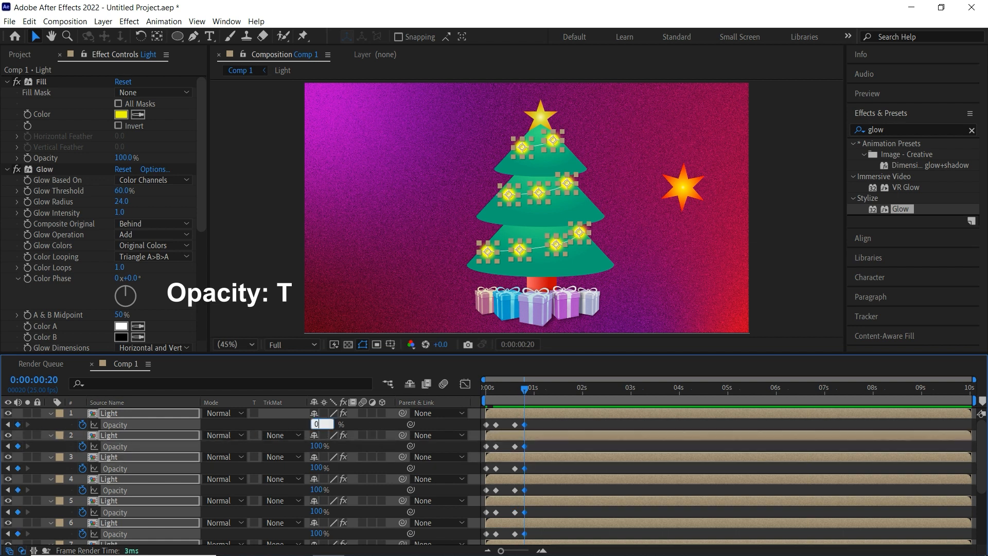
pyautogui.press('Return')
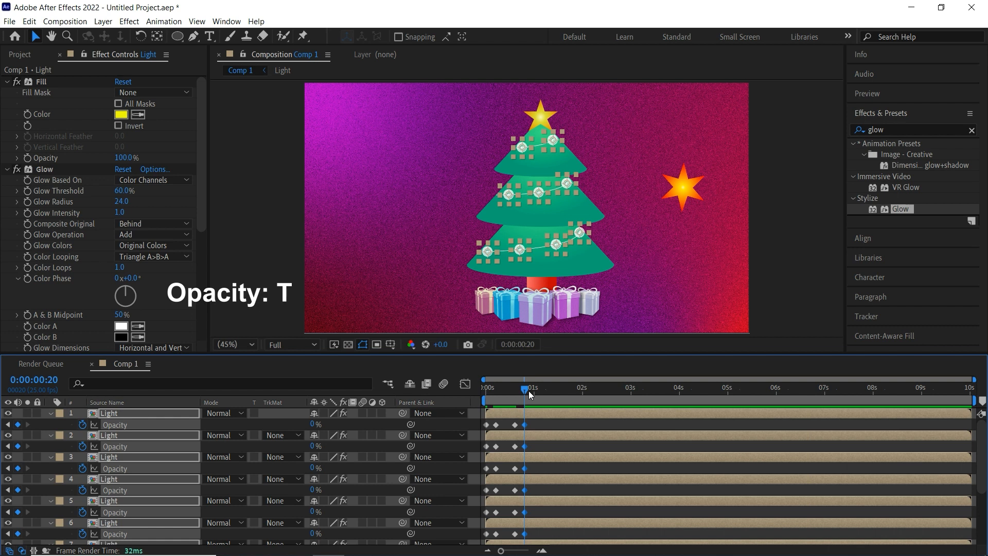
# Step: Put the Light layers of the top string's left, middle string's centre and lowest string's second bulb at the top of the layer stack
pyautogui.moveTo(531, 396); pyautogui.dragTo(497, 399)
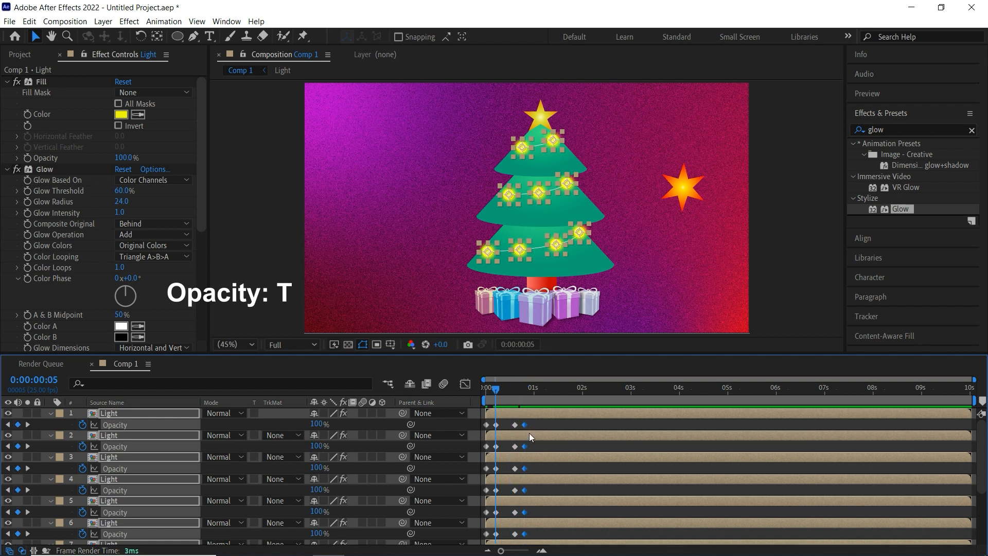
pyautogui.scroll(5, 529, 433)
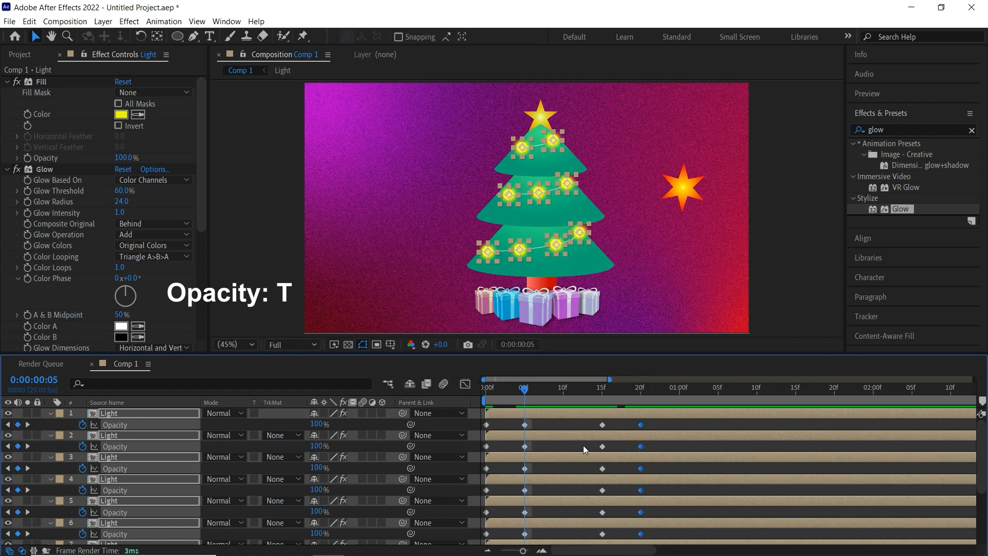
pyautogui.click(584, 446)
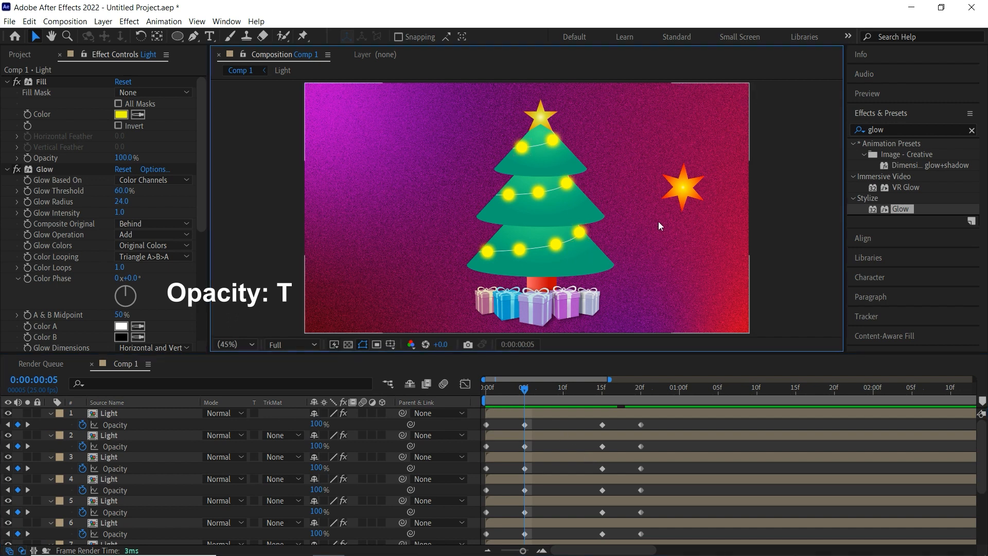
pyautogui.scroll(1, 653, 222)
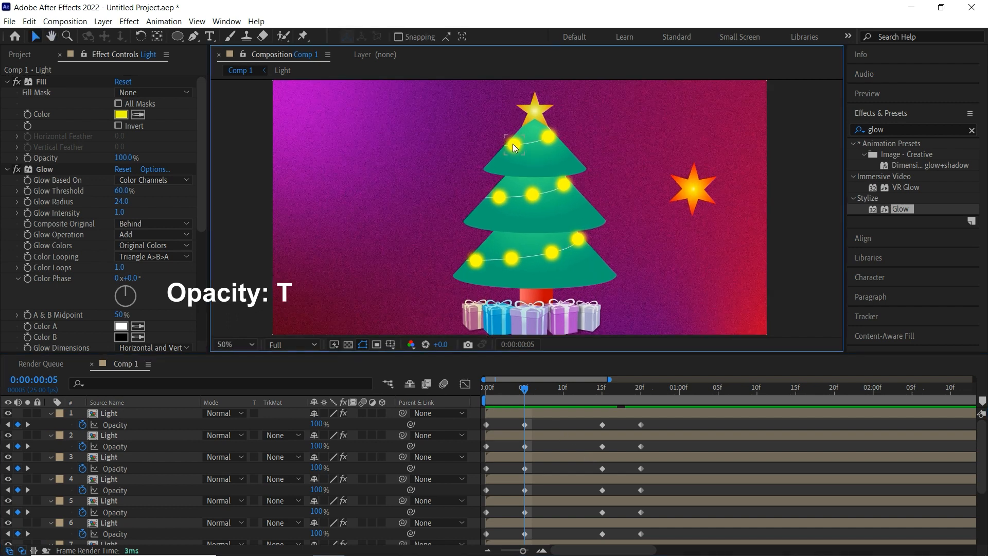
pyautogui.click(513, 144)
pyautogui.keyDown('shift'); pyautogui.click(511, 261); pyautogui.keyUp('shift')
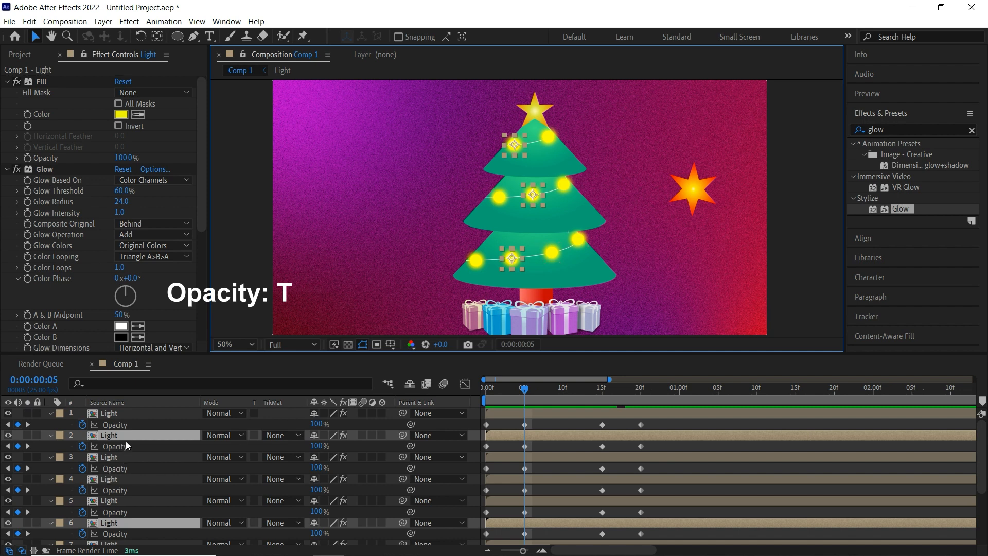
pyautogui.moveTo(128, 435); pyautogui.dragTo(130, 410)
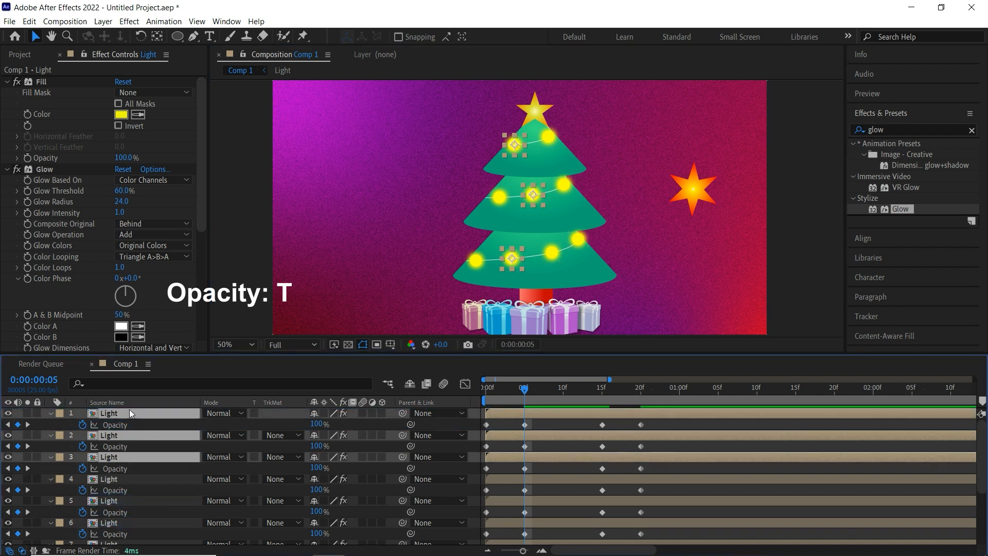
# Step: Give the three topmost Light layers the Yellow label and collapse their Opacity properties
pyautogui.click(59, 414)
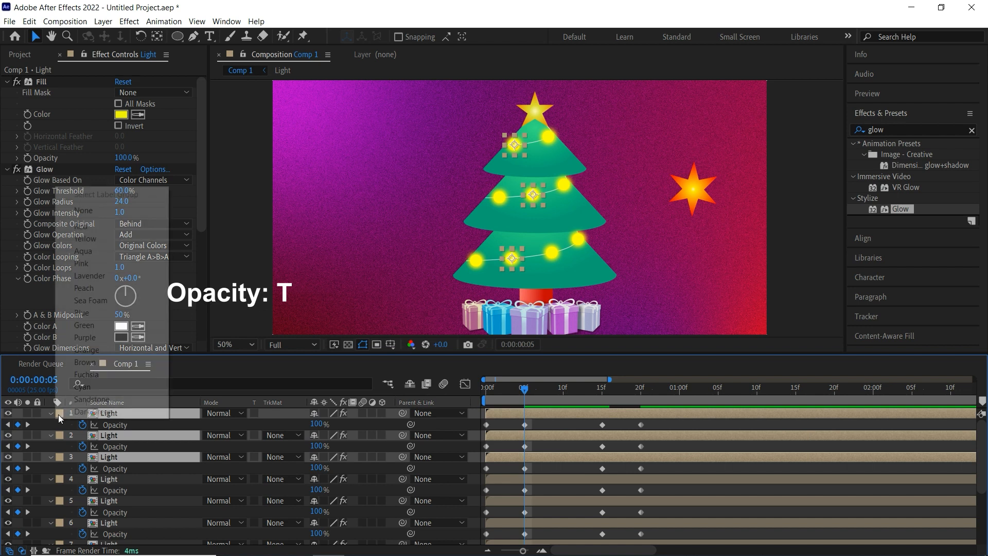
pyautogui.click(87, 238)
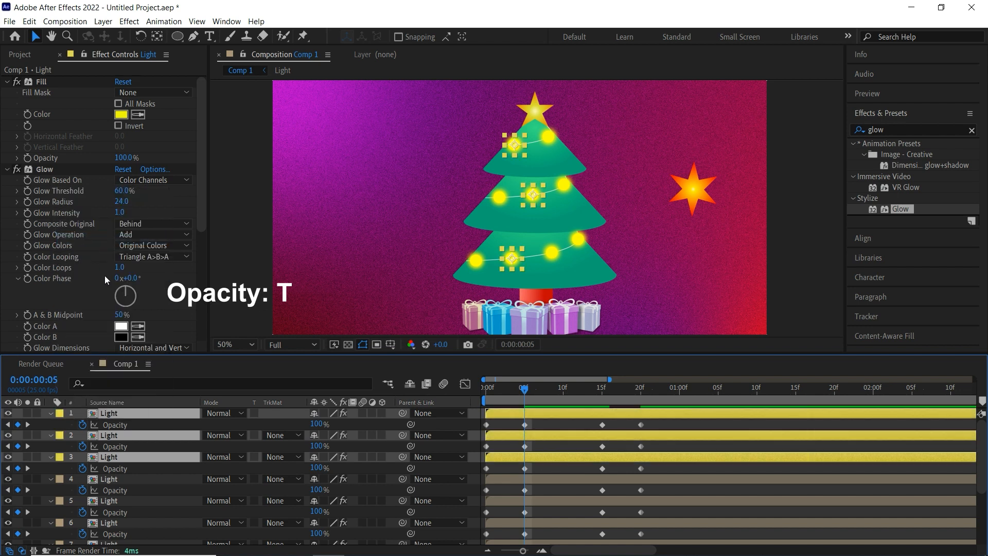
pyautogui.press('t')
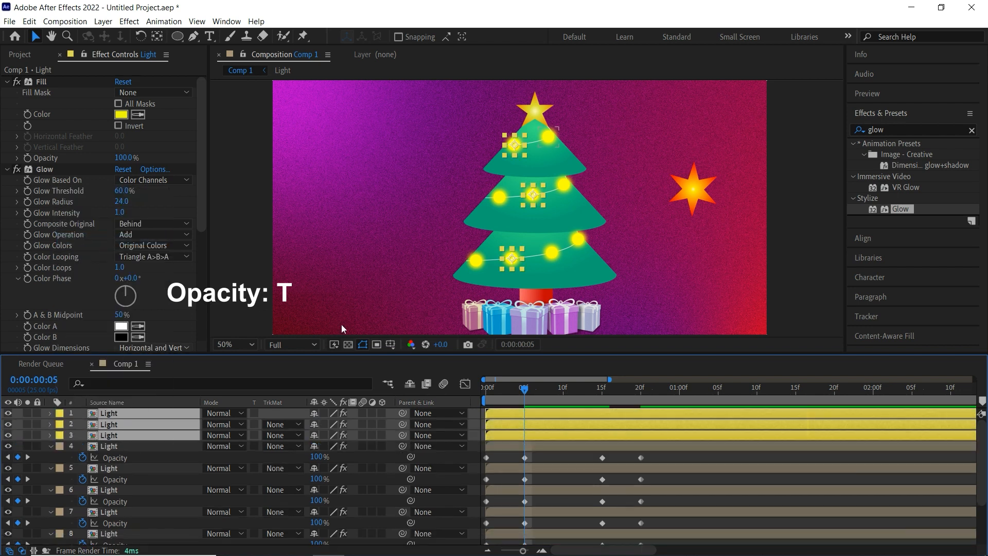
# Step: Place the Light layers of the middle string's left and right bulbs and the lowest string's third bulb directly below the yellow-labelled layers
pyautogui.click(501, 197)
pyautogui.keyDown('shift'); pyautogui.click(566, 185); pyautogui.keyUp('shift')
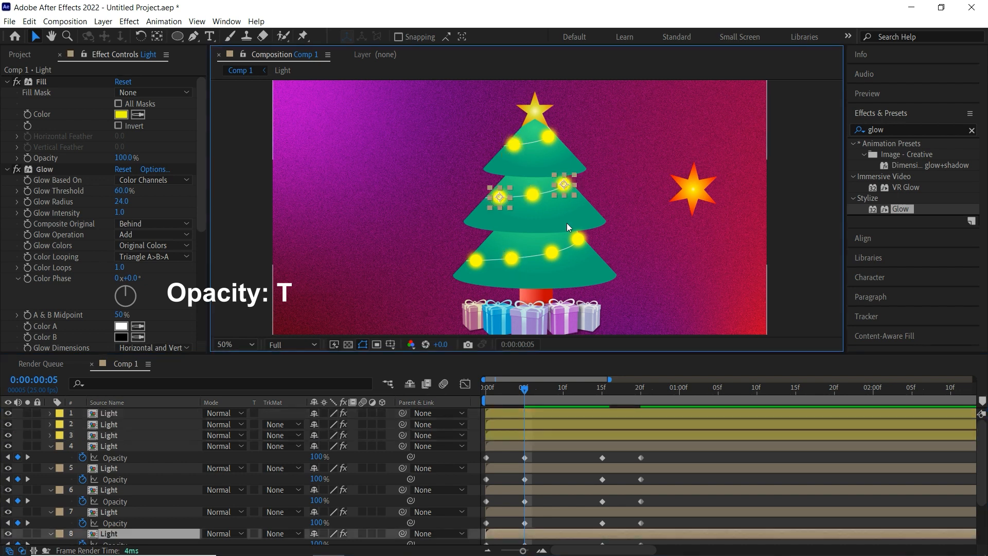
pyautogui.keyDown('shift'); pyautogui.click(551, 252); pyautogui.keyUp('shift')
pyautogui.moveTo(137, 489); pyautogui.dragTo(121, 444)
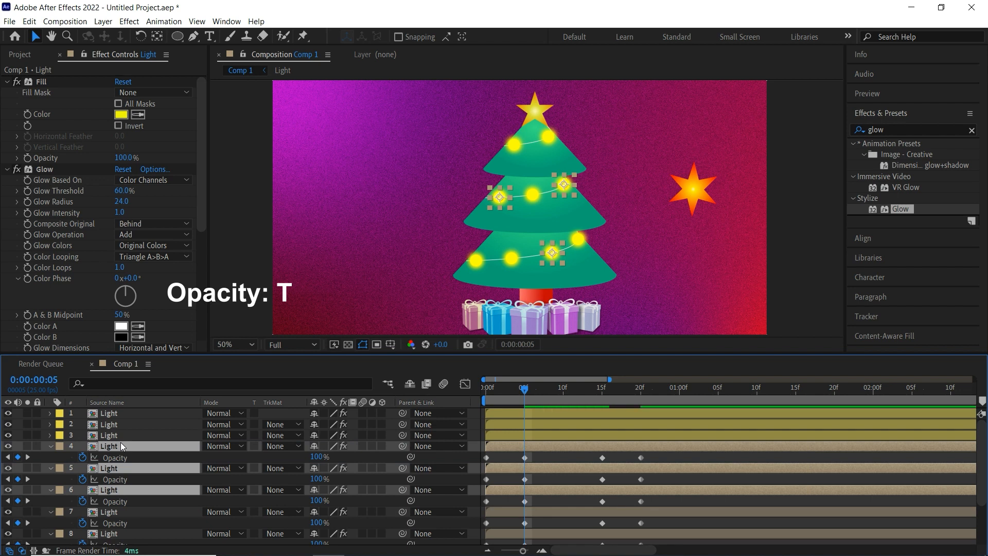
# Step: Give Light layers 4 to 6 the Cyan label and collapse their Opacity properties
pyautogui.click(60, 447)
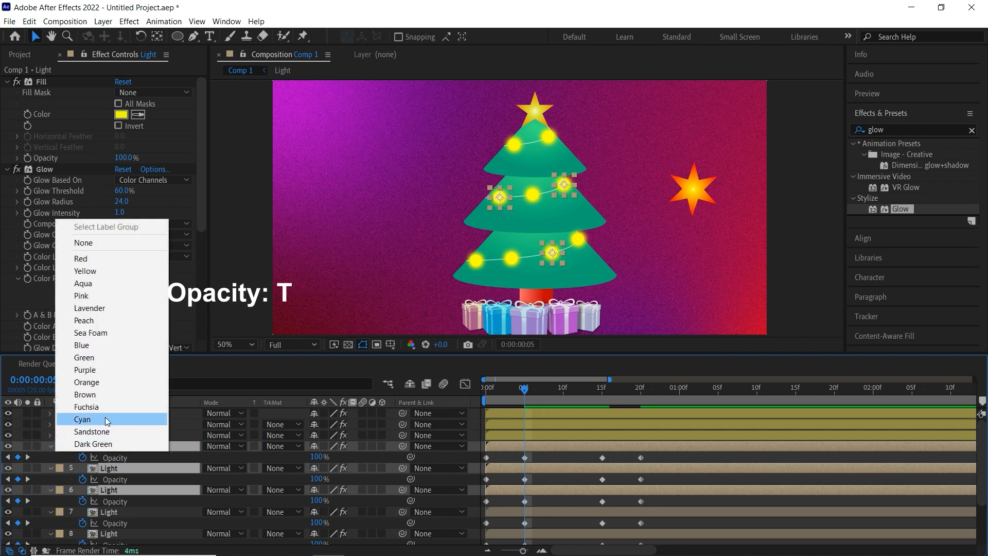
pyautogui.click(107, 421)
pyautogui.press('u')
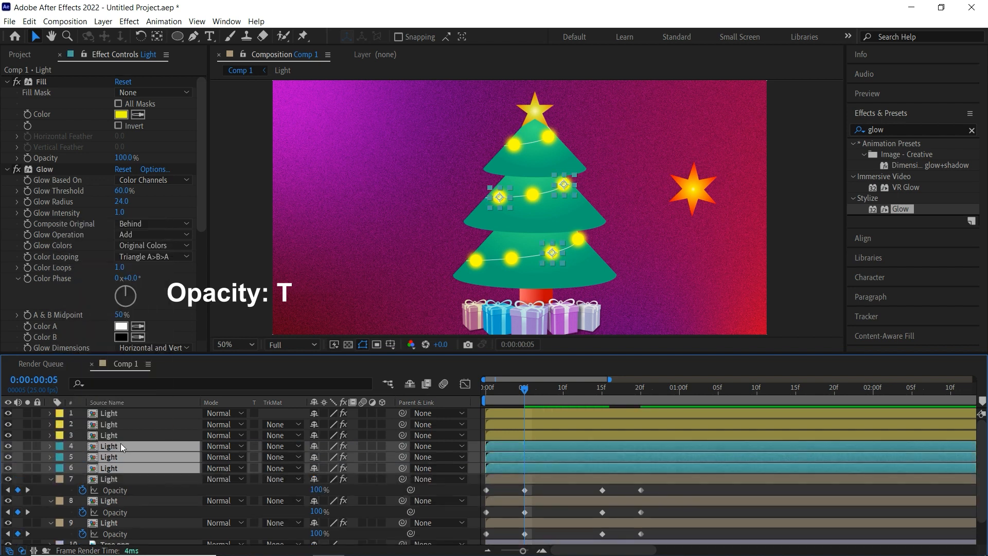
# Step: Give the three remaining unsorted Light layers, 7 to 9, the Red label
pyautogui.click(118, 477)
pyautogui.keyDown('ctrl'); pyautogui.click(116, 513); pyautogui.keyUp('ctrl')
pyautogui.keyDown('ctrl'); pyautogui.click(110, 524); pyautogui.keyUp('ctrl')
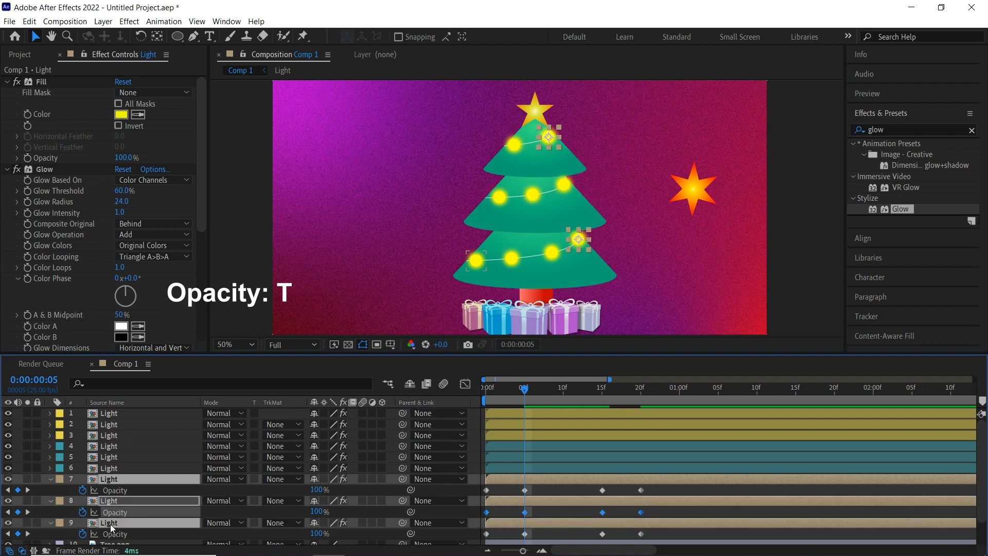
pyautogui.click(60, 479)
pyautogui.click(101, 297)
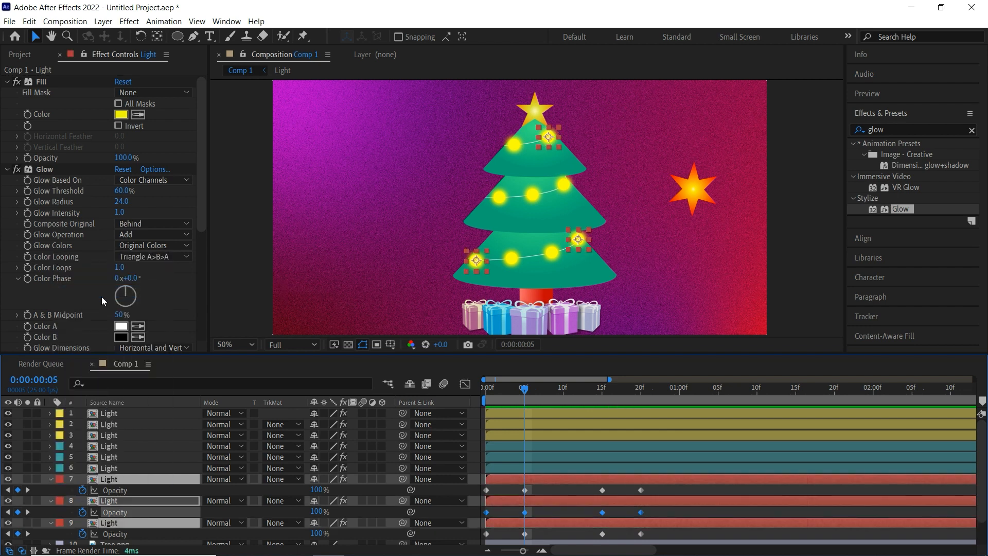
# Step: Reveal the Opacity of Light layer 4 and change its Fill color to cyan 00FFFE
pyautogui.click(118, 445)
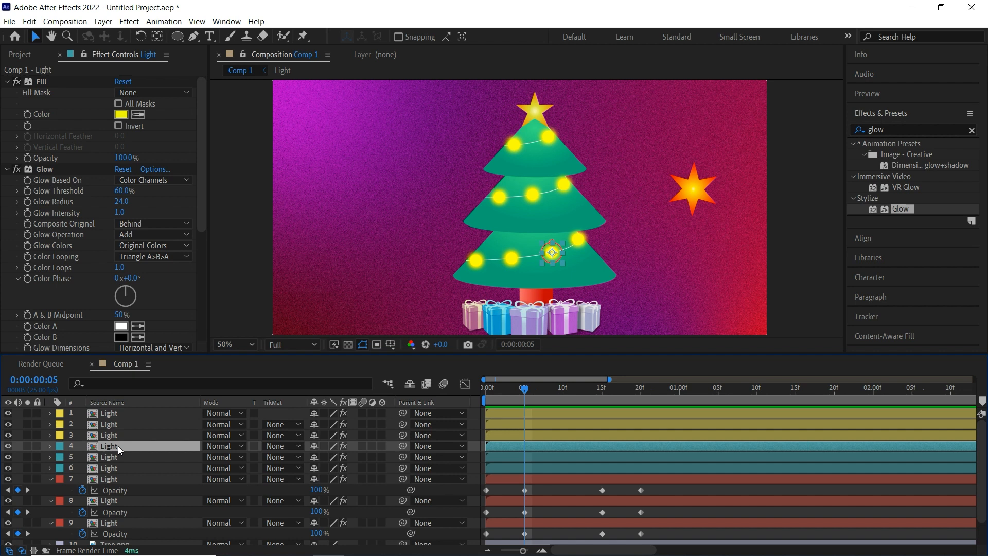
pyautogui.press('t')
pyautogui.click(121, 114)
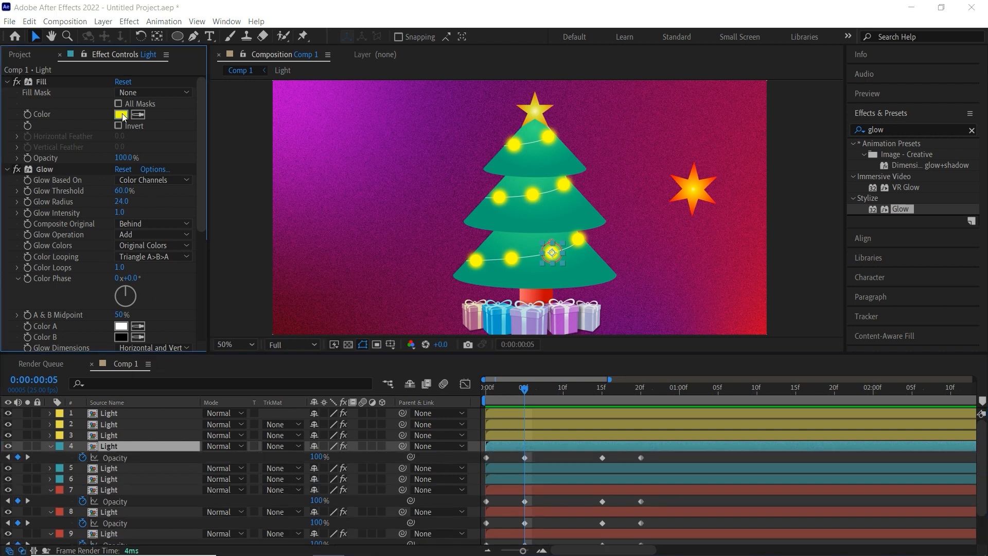
pyautogui.click(263, 356)
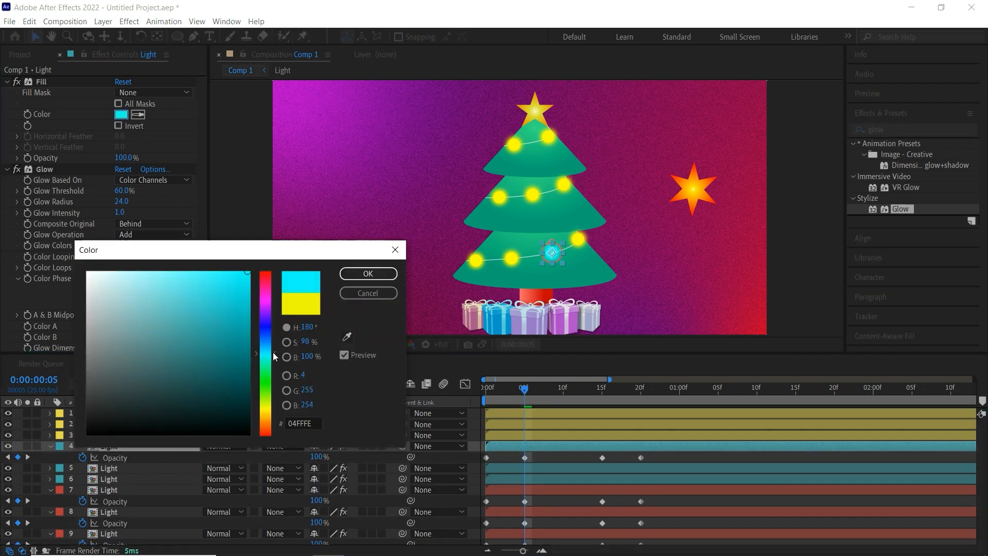
pyautogui.click(255, 270)
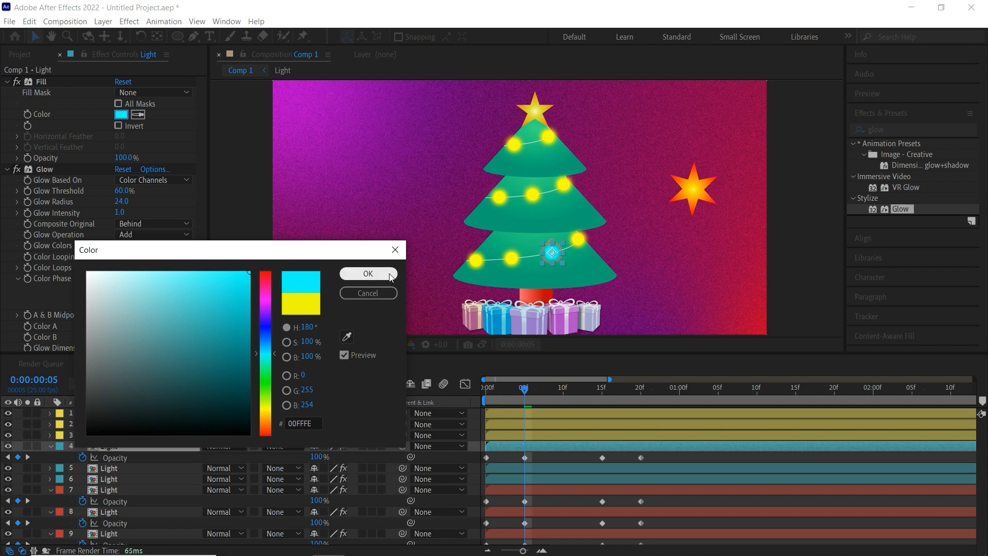
pyautogui.click(389, 275)
# Step: Copy the hex code 00FFFE from the Fill color of Light layer 4
pyautogui.click(548, 497)
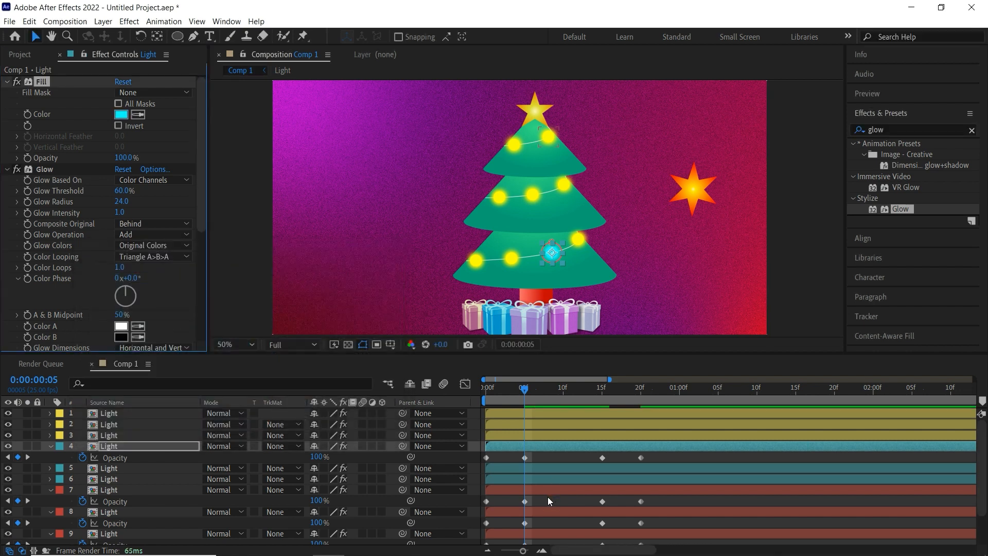
pyautogui.click(529, 449)
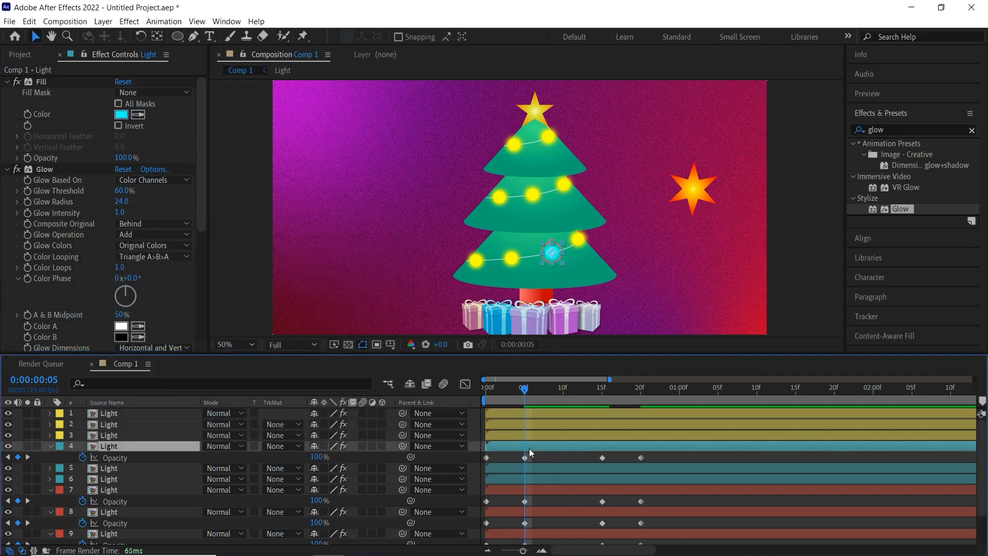
pyautogui.click(121, 114)
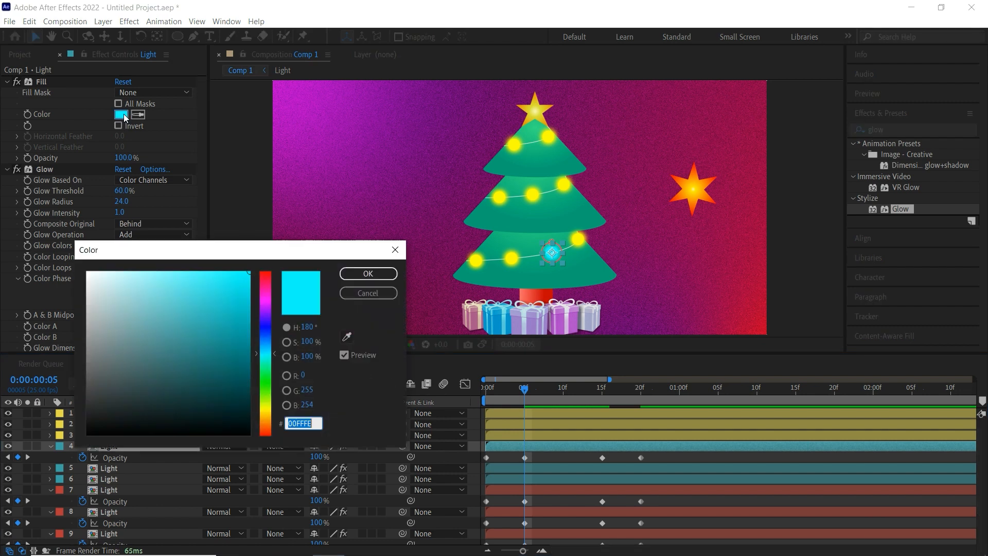
pyautogui.rightClick(307, 424)
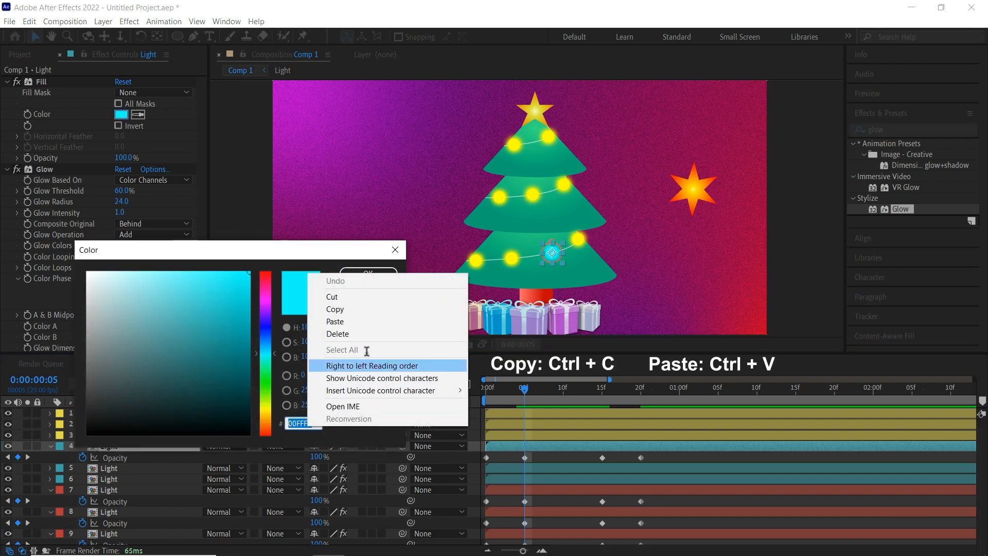
pyautogui.click(385, 310)
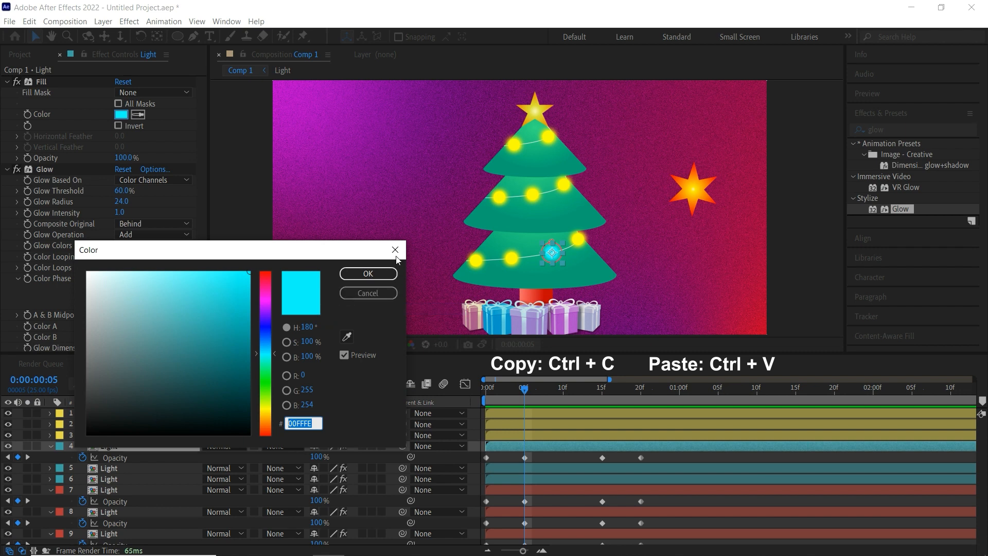
pyautogui.click(367, 272)
# Step: Replace the Fill color of Light layer 5 with the copied hex code 00FFFE
pyautogui.click(157, 469)
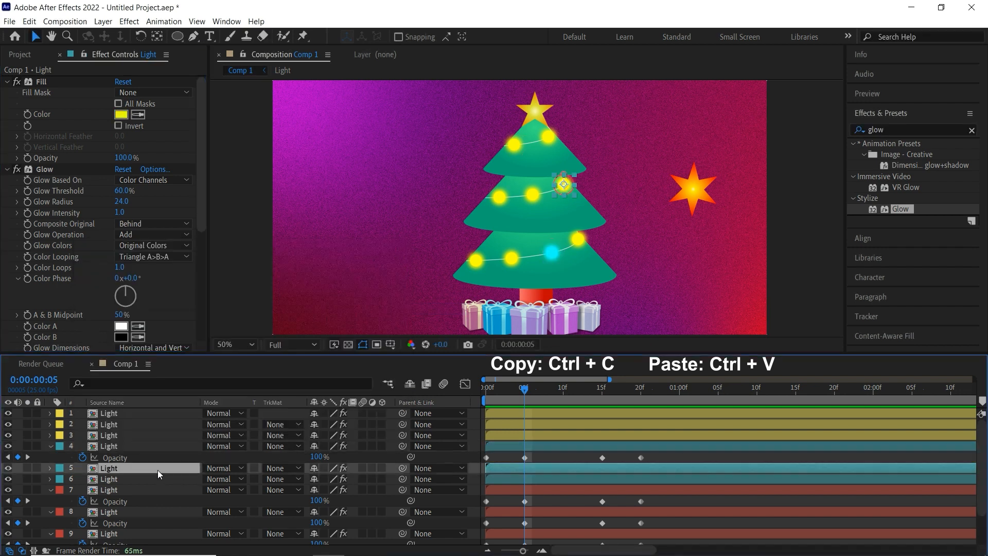
pyautogui.click(121, 115)
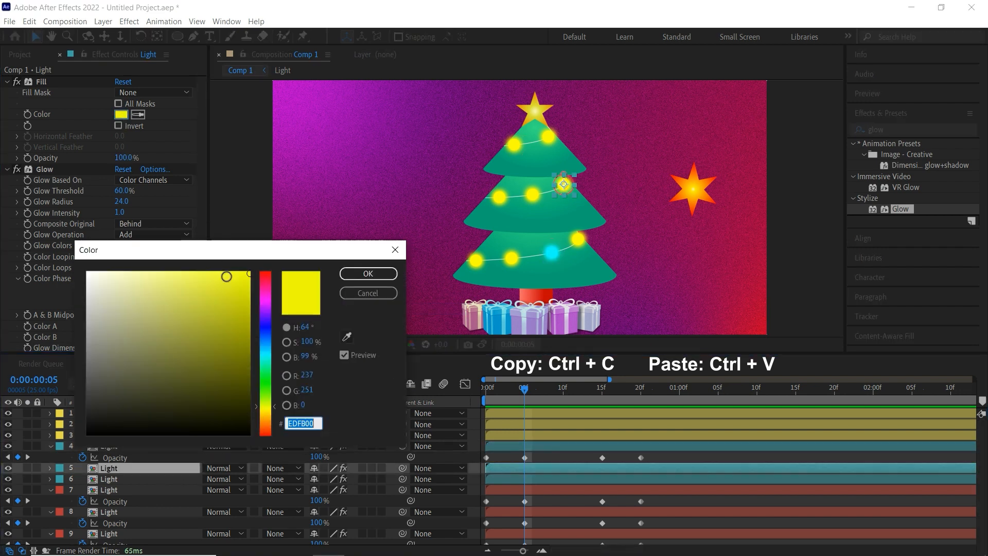
pyautogui.rightClick(291, 423)
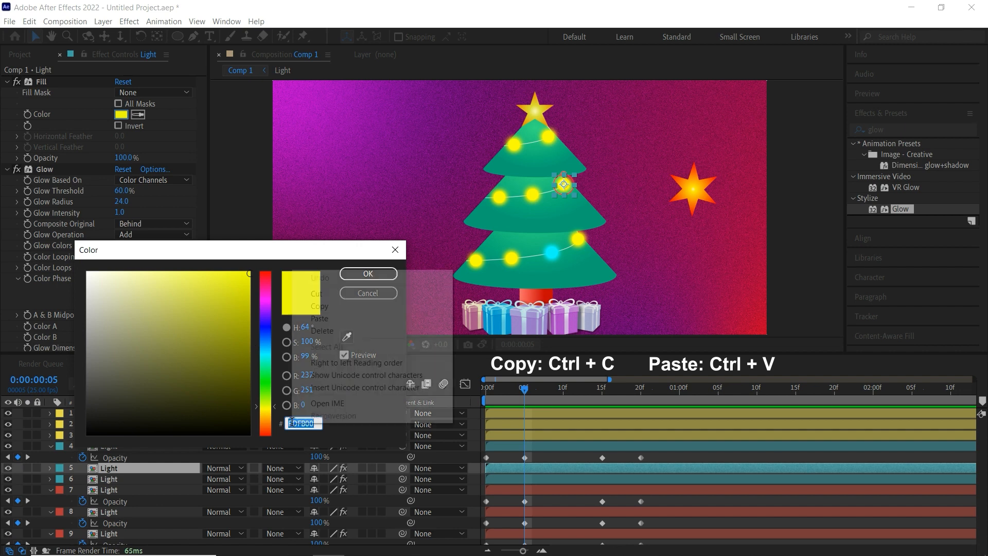
pyautogui.click(329, 330)
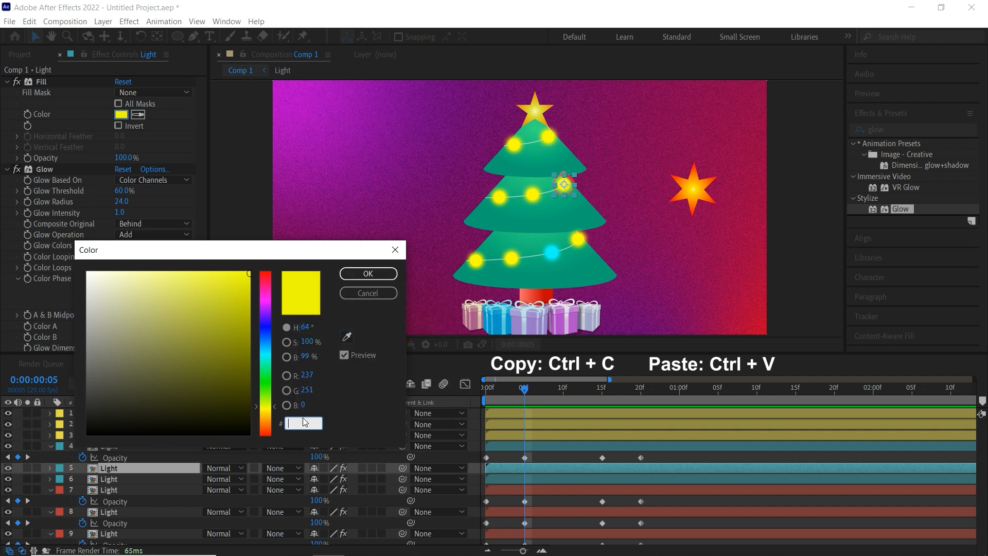
pyautogui.rightClick(292, 420)
pyautogui.click(345, 318)
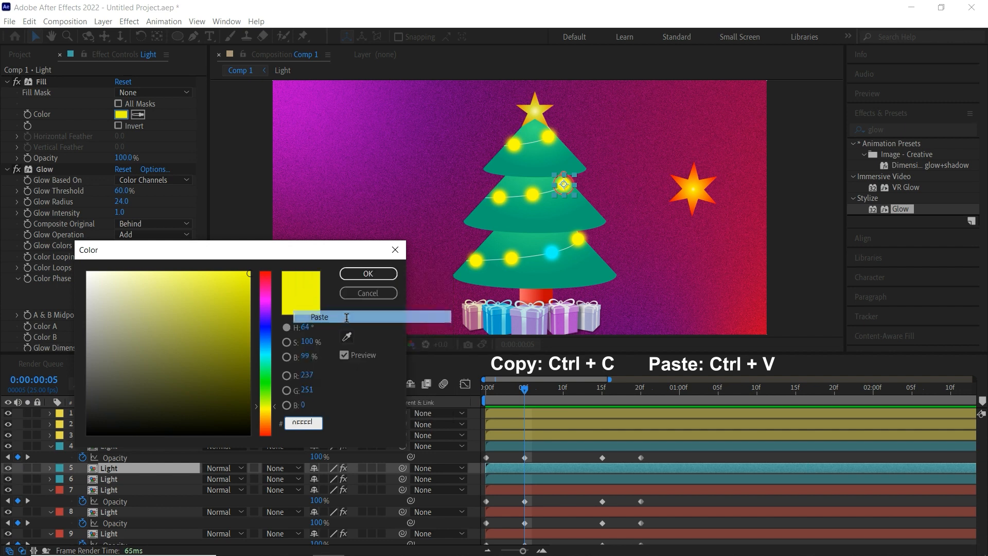
pyautogui.click(389, 274)
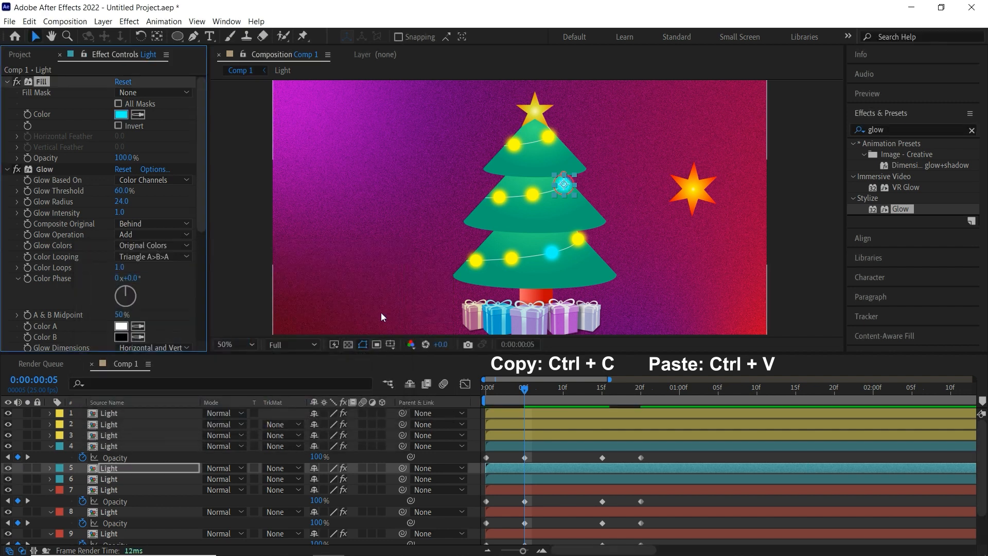
# Step: Replace the Fill color of Light layer 6 with the copied hex code 00FFFE and collapse the properties of Light layer 4
pyautogui.click(138, 482)
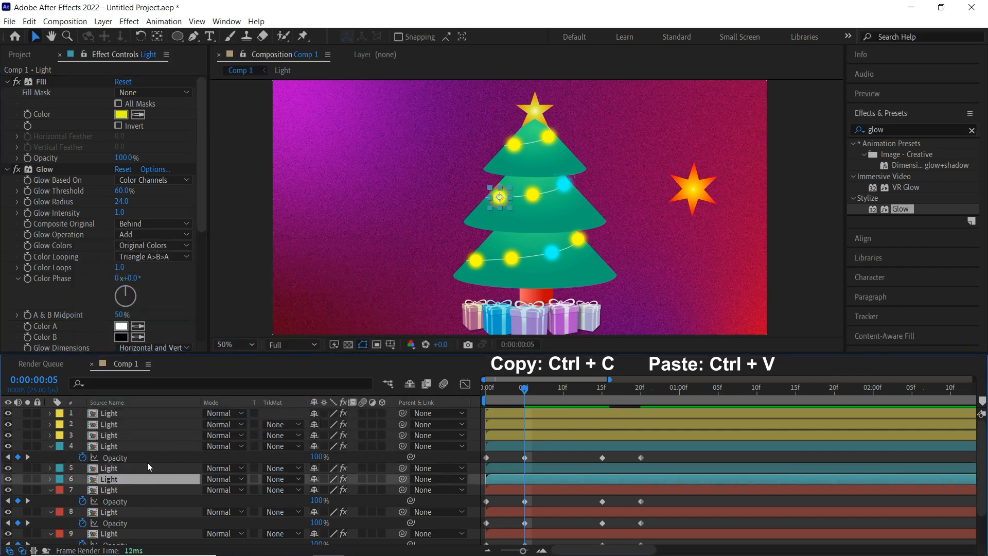
pyautogui.click(121, 114)
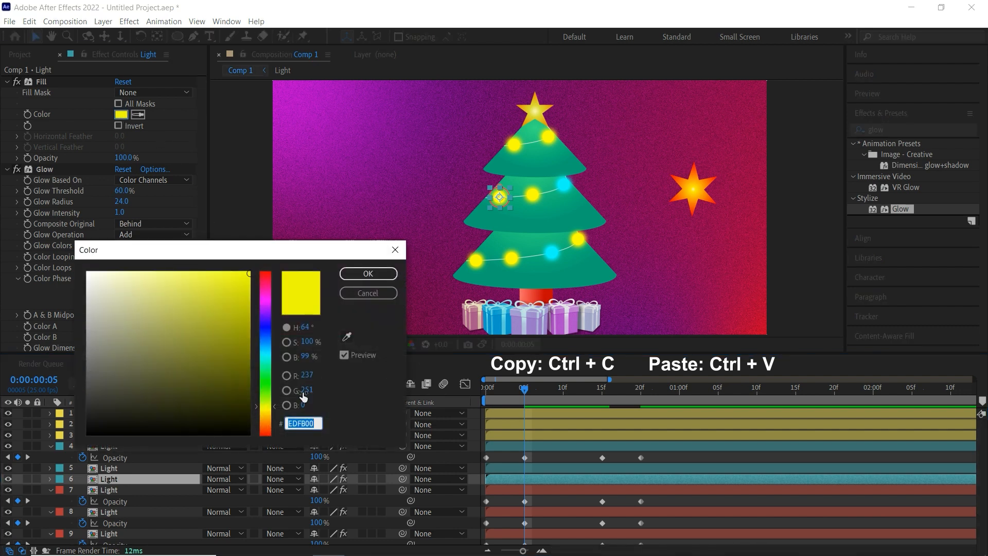
pyautogui.rightClick(289, 425)
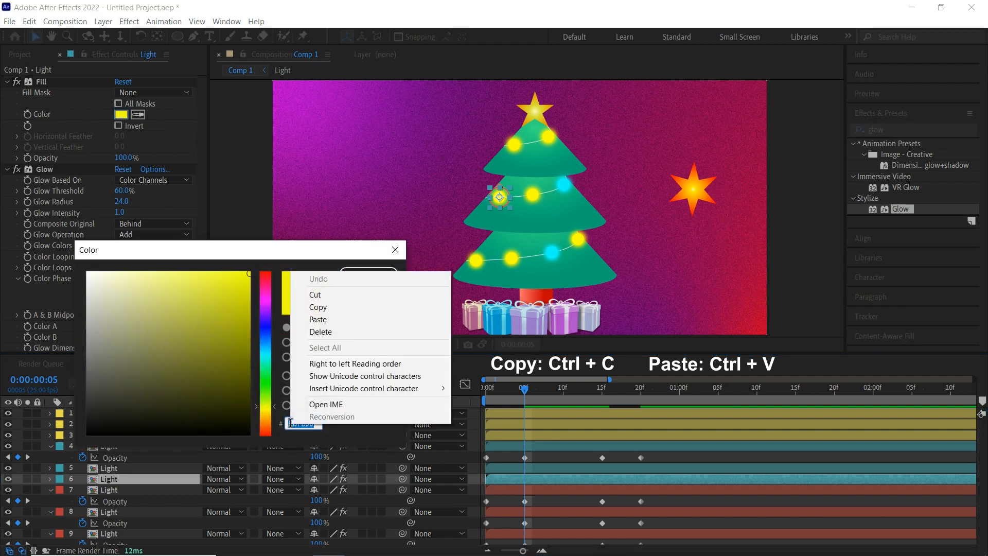
pyautogui.click(317, 333)
pyautogui.rightClick(291, 421)
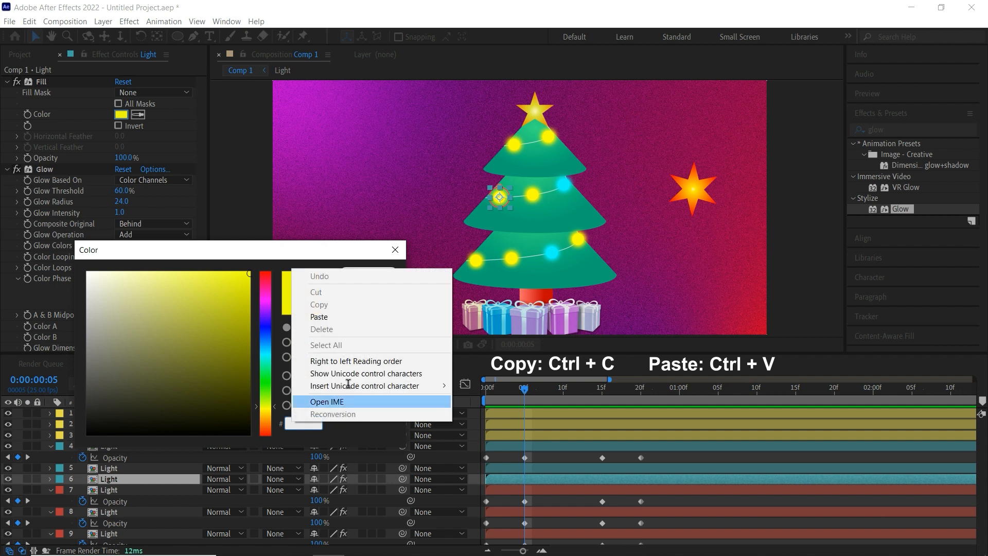
pyautogui.click(375, 316)
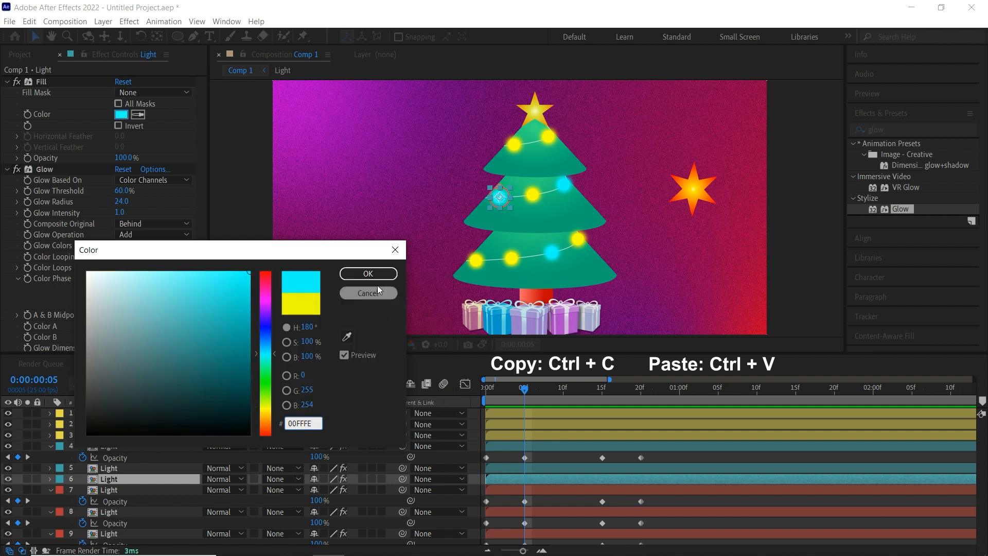
pyautogui.click(373, 271)
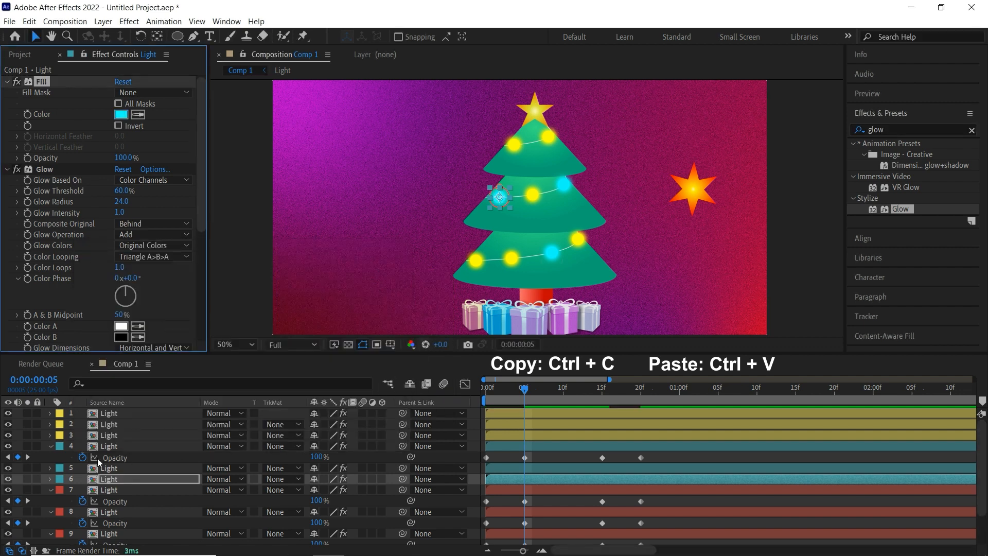
pyautogui.click(54, 447)
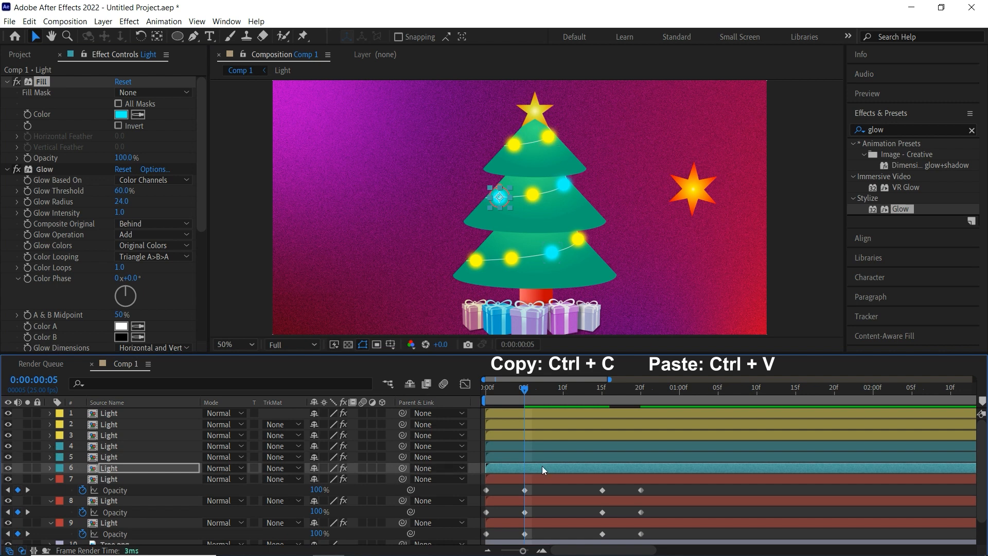
# Step: Change the Fill color of Light layer 7 to red FB2700
pyautogui.click(539, 480)
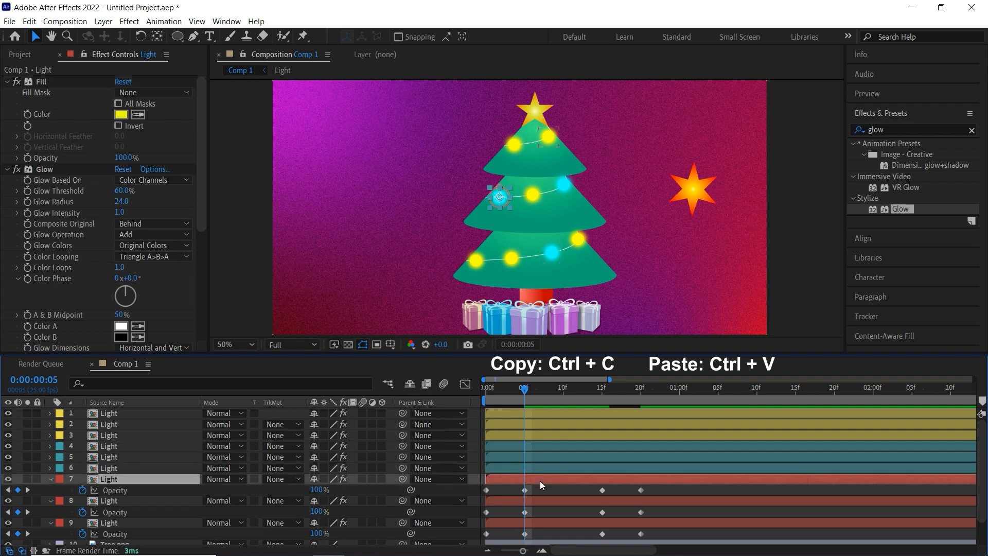
pyautogui.click(121, 114)
pyautogui.click(272, 428)
pyautogui.moveTo(271, 431); pyautogui.dragTo(268, 435)
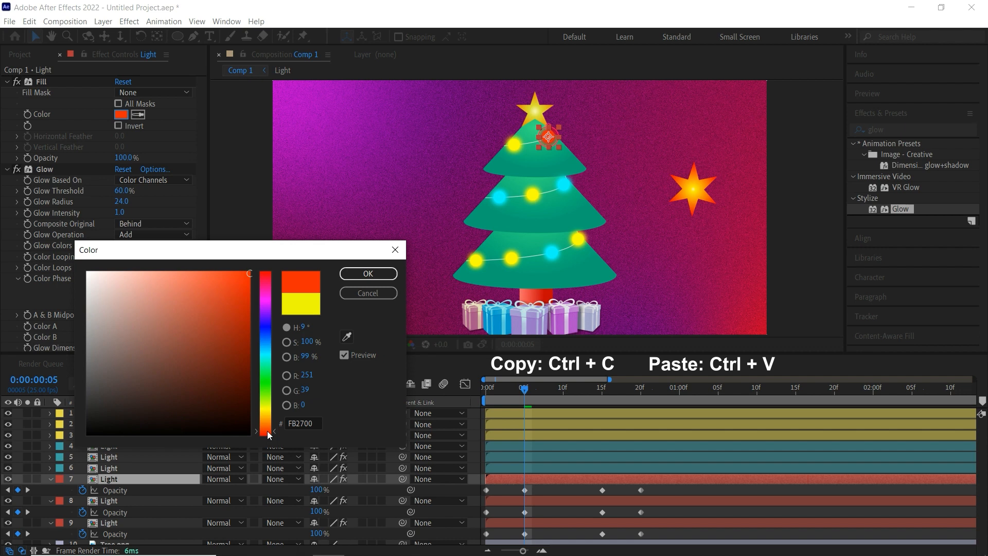
pyautogui.click(385, 278)
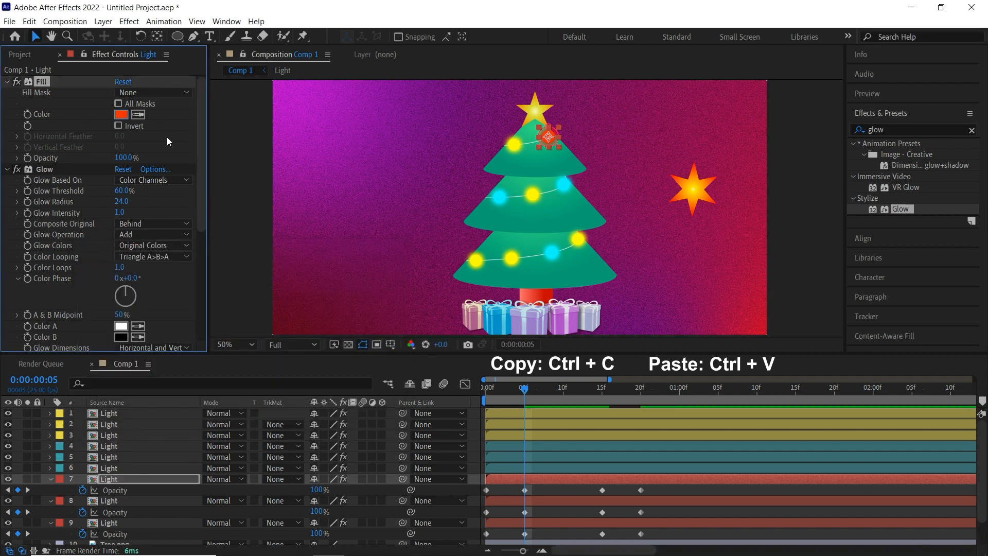
# Step: Copy the hex code FB2700 from the Fill color of Light layer 7
pyautogui.click(121, 115)
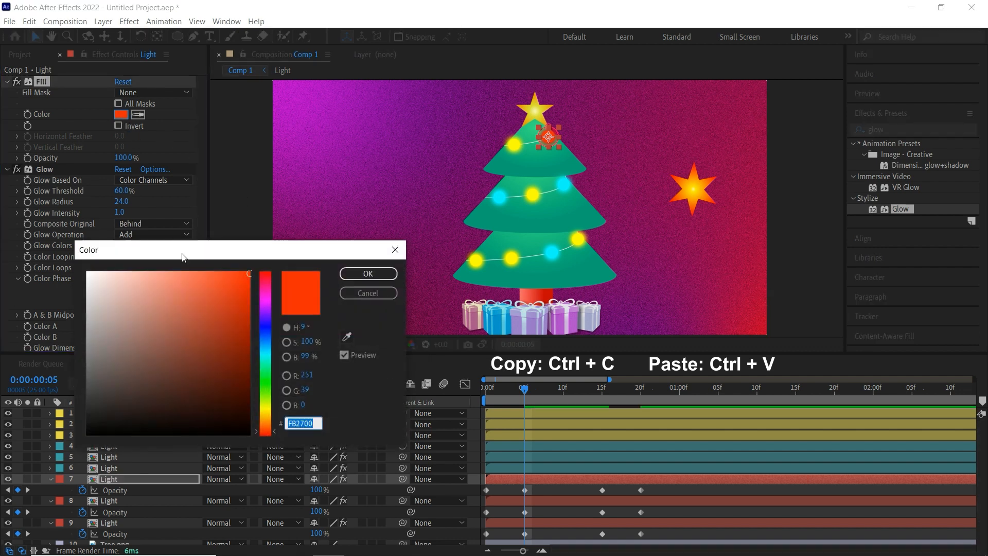
pyautogui.rightClick(300, 423)
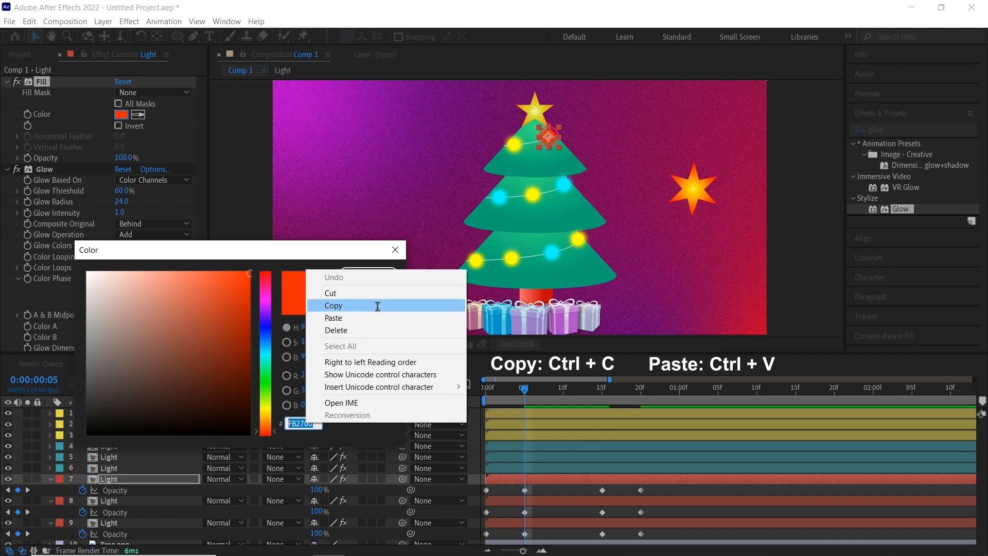
pyautogui.click(378, 309)
pyautogui.click(368, 274)
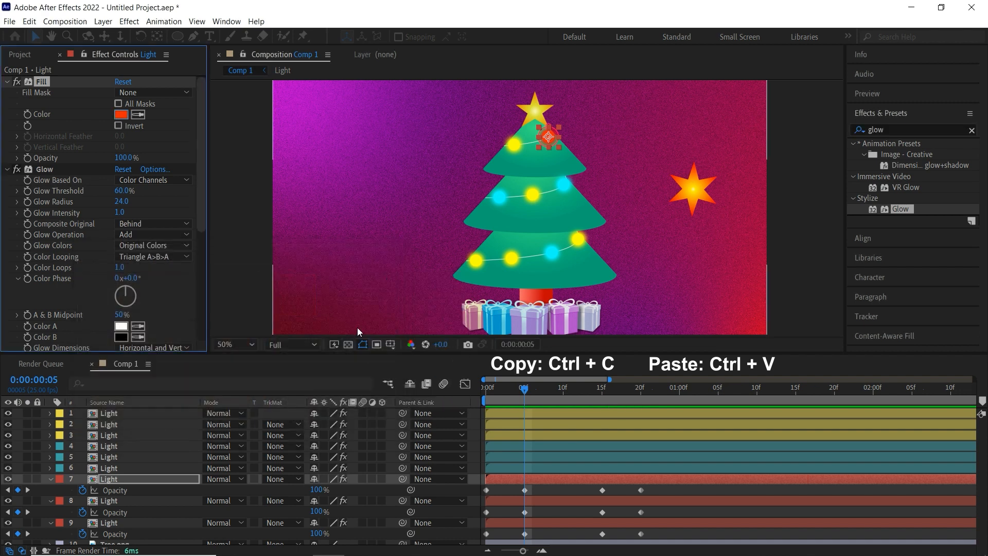
# Step: Replace the Fill color of Light layer 8 with the copied hex code FB2700
pyautogui.click(177, 497)
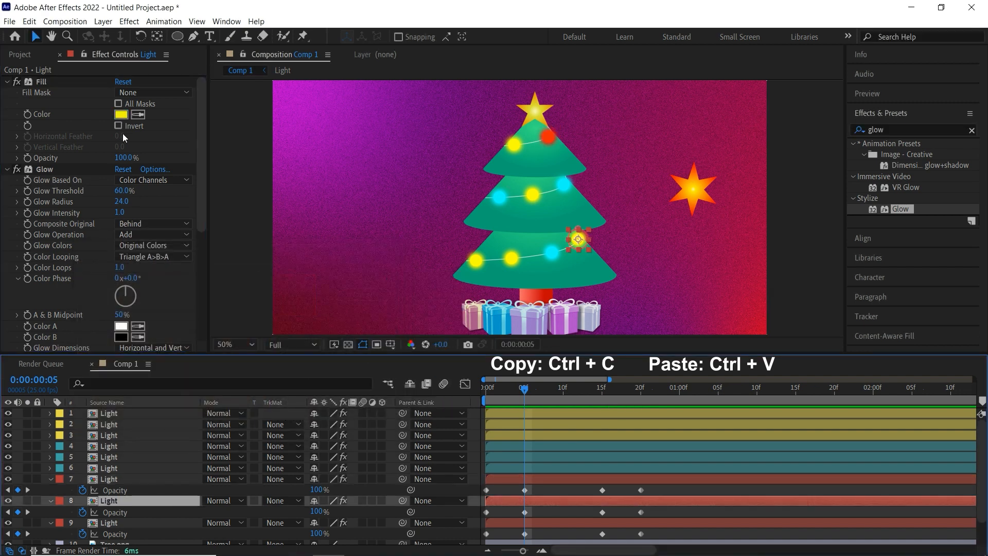
pyautogui.click(122, 115)
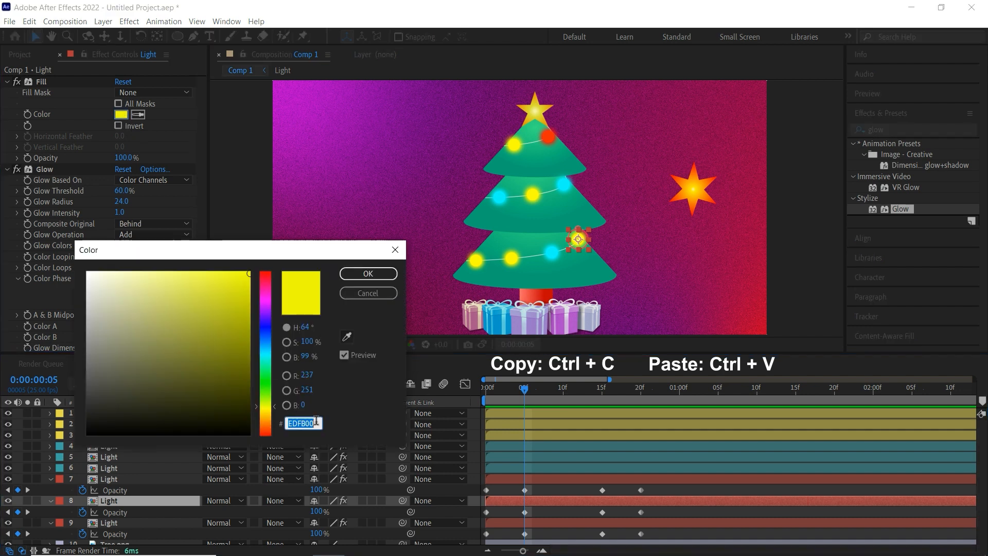
pyautogui.rightClick(297, 425)
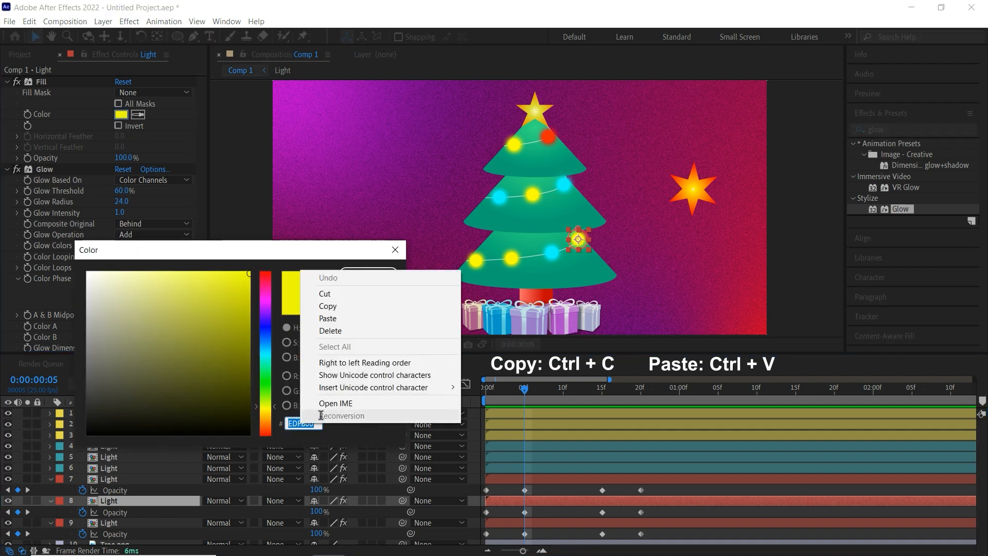
pyautogui.click(355, 330)
pyautogui.rightClick(303, 423)
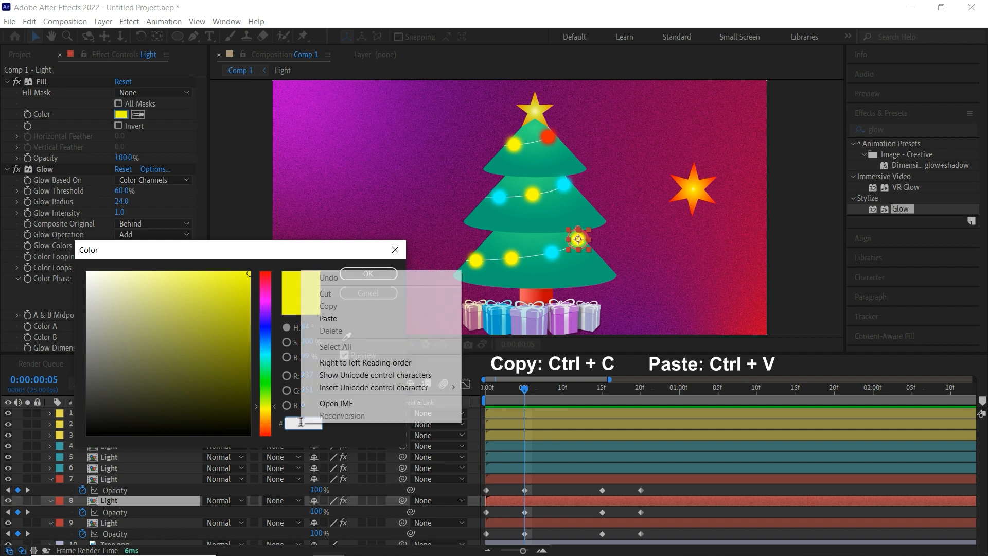
pyautogui.click(364, 319)
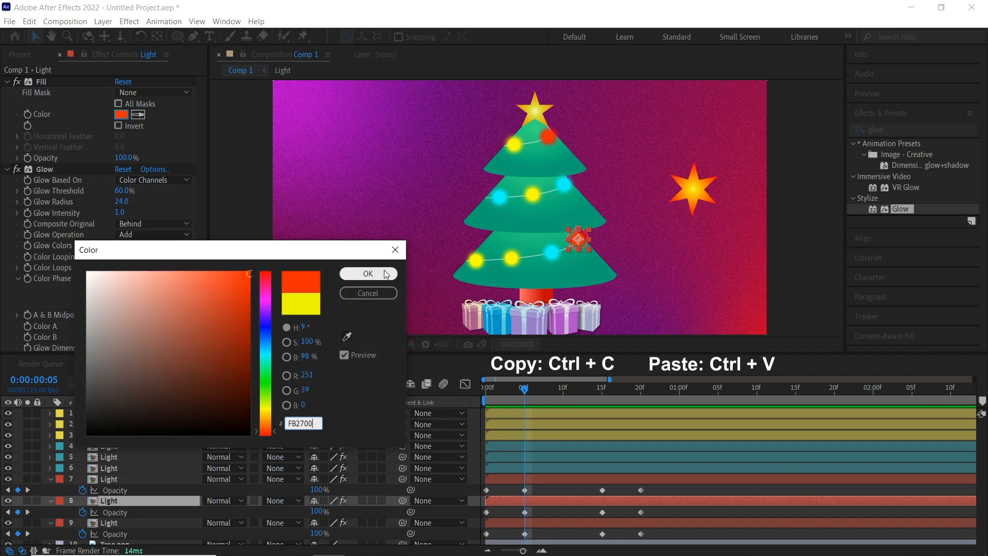
pyautogui.click(385, 273)
# Step: Replace the Fill color of Light layer 9 with the copied hex code FB2700
pyautogui.click(178, 527)
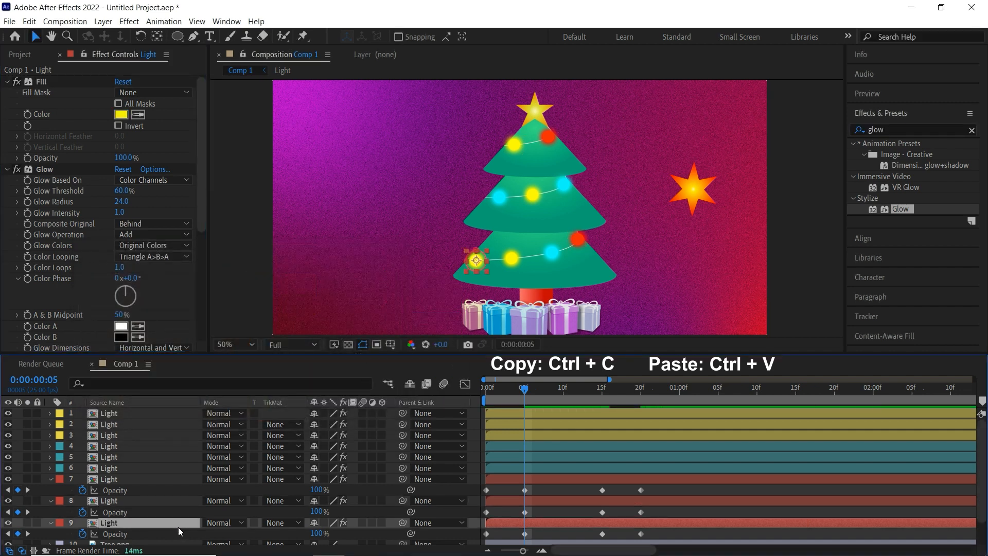
pyautogui.click(121, 115)
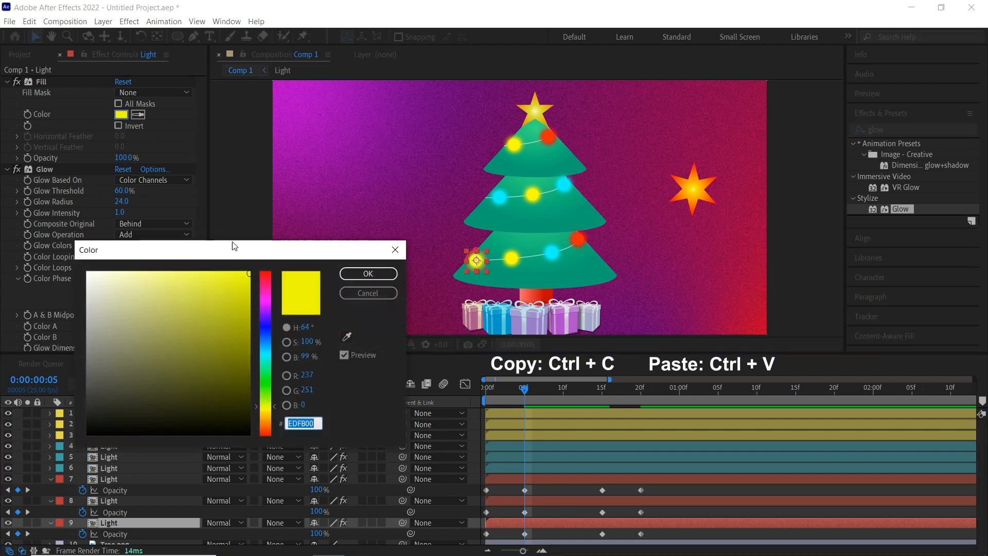
pyautogui.rightClick(312, 423)
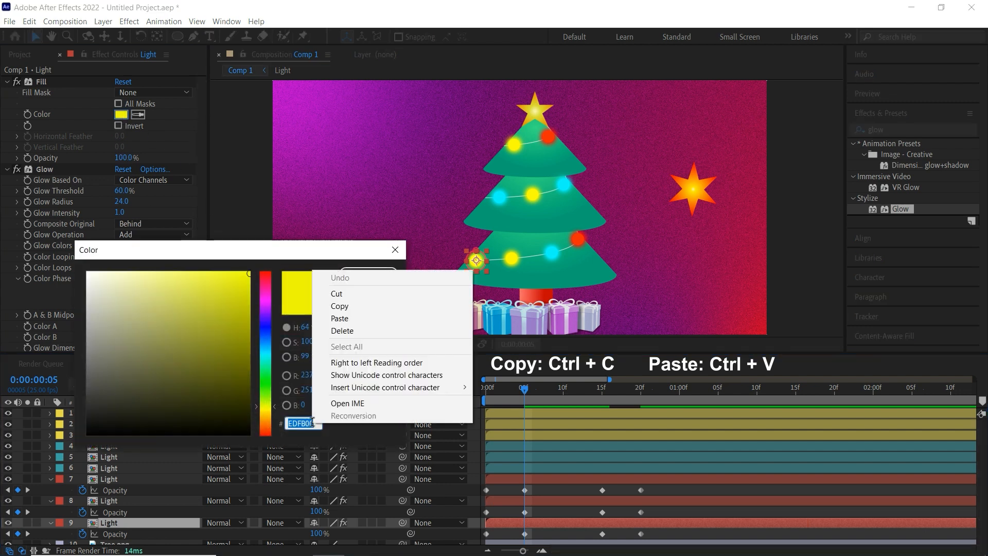
pyautogui.click(375, 329)
pyautogui.rightClick(315, 425)
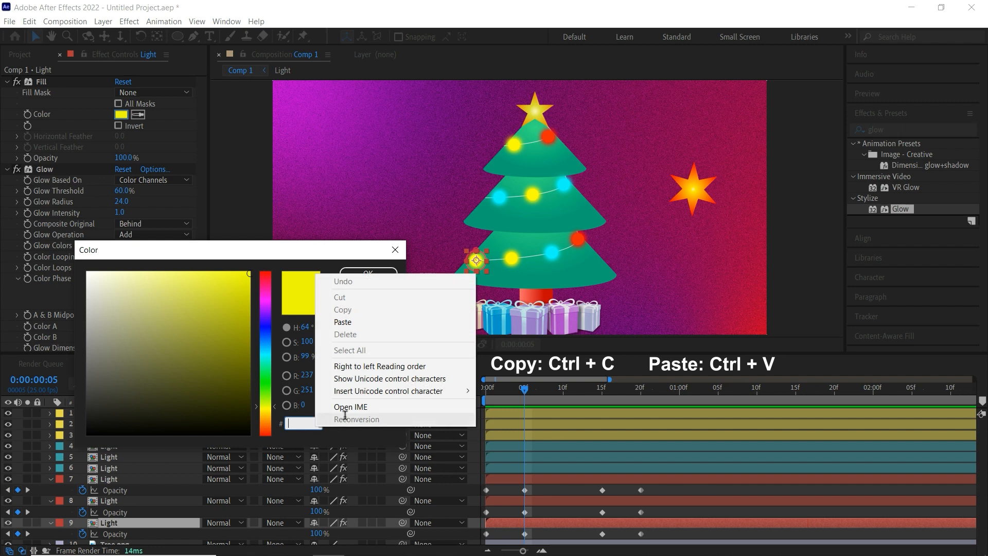
pyautogui.click(409, 323)
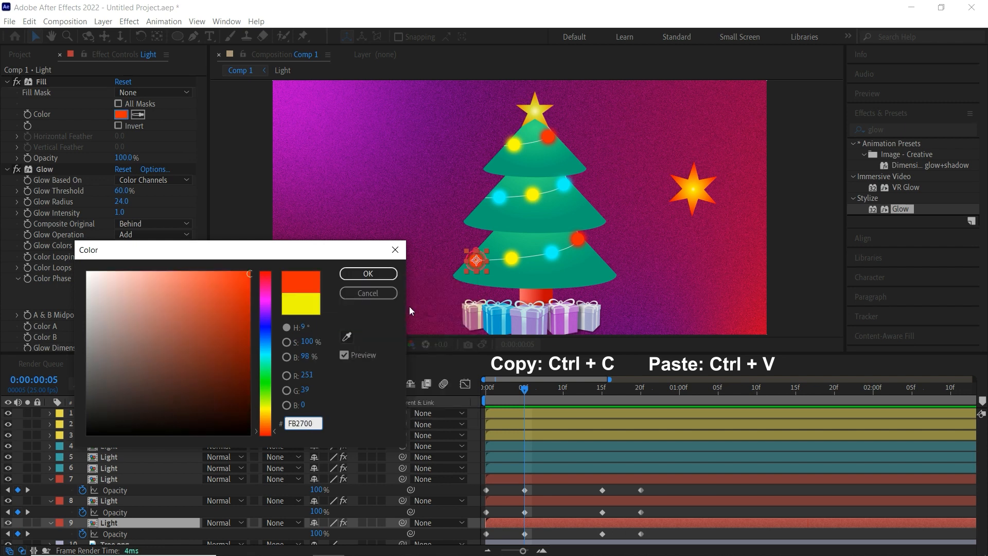
pyautogui.click(386, 275)
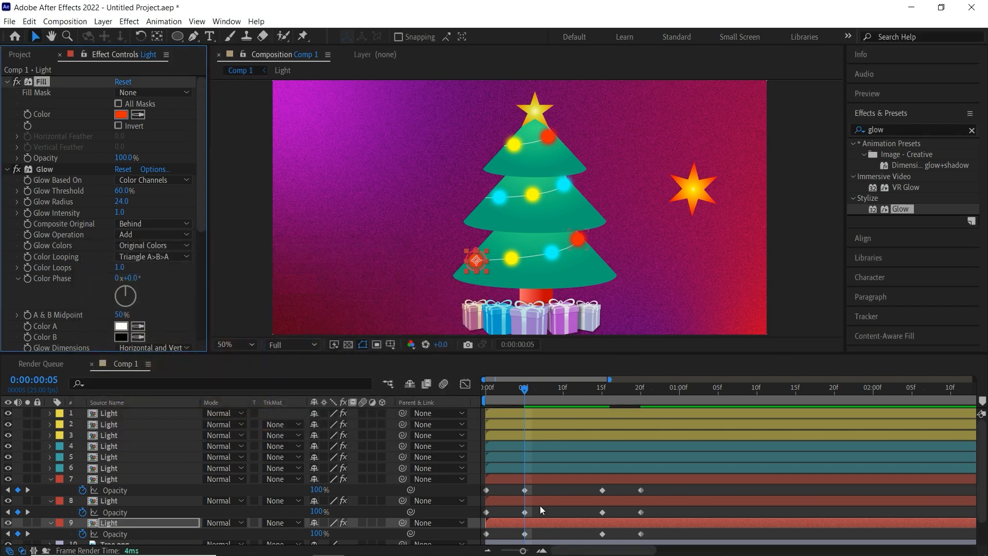
# Step: Reveal the Opacity keyframes of all nine Light layers and enlarge the timeline area to fit them
pyautogui.keyDown('ctrl'); pyautogui.click(556, 444); pyautogui.keyUp('ctrl')
pyautogui.keyDown('shift'); pyautogui.click(561, 499); pyautogui.keyUp('shift')
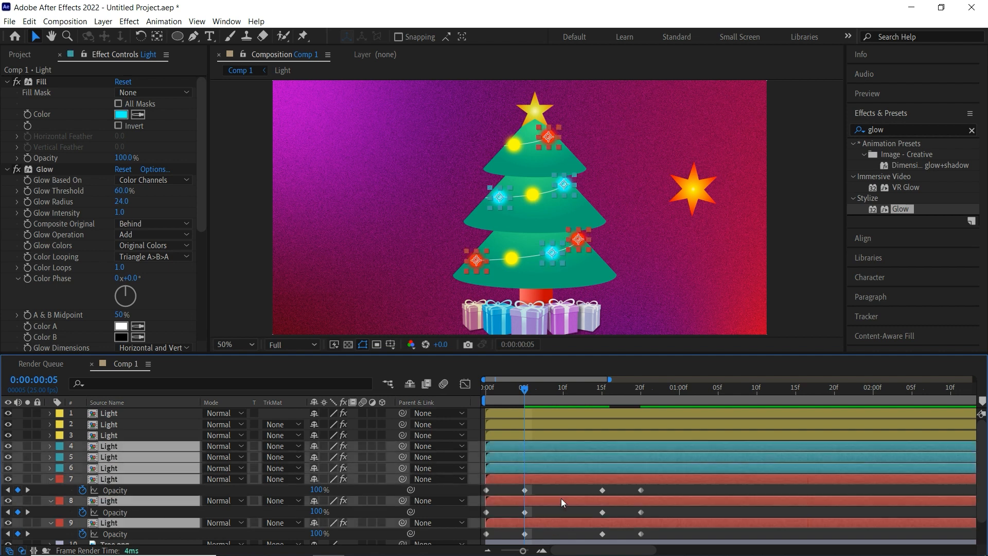
pyautogui.press('t')
pyautogui.moveTo(634, 355); pyautogui.dragTo(617, 234)
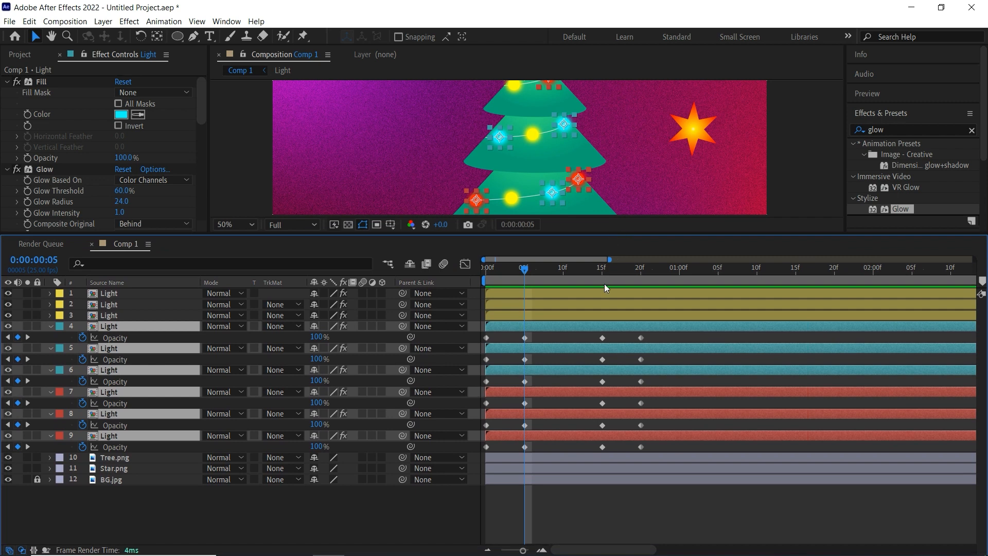
pyautogui.click(601, 293)
pyautogui.keyDown('shift'); pyautogui.click(597, 315); pyautogui.keyUp('shift')
pyautogui.press('t')
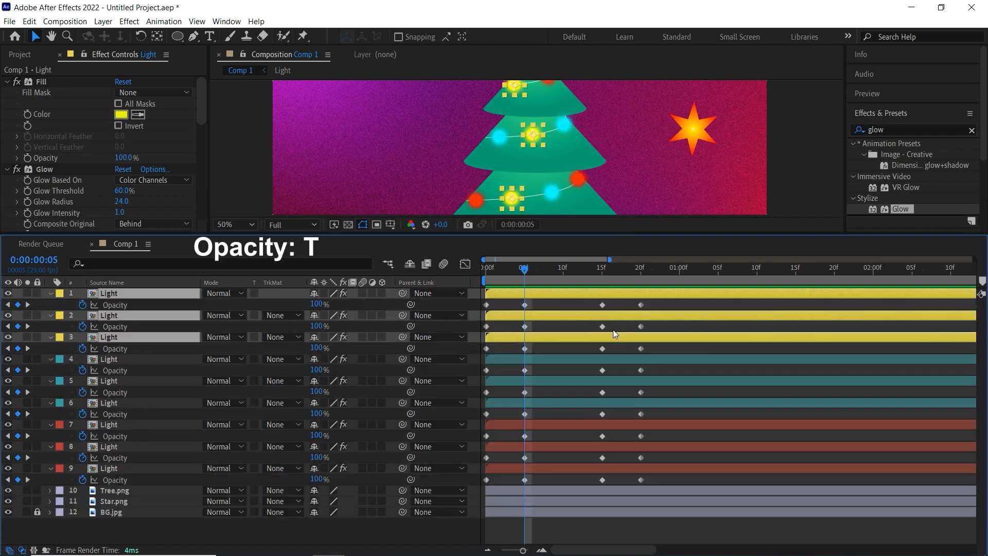
# Step: Shift the cyan and red Light layers, 4 to 9, so they start at frame 15
pyautogui.click(575, 355)
pyautogui.keyDown('shift'); pyautogui.click(562, 468); pyautogui.keyUp('shift')
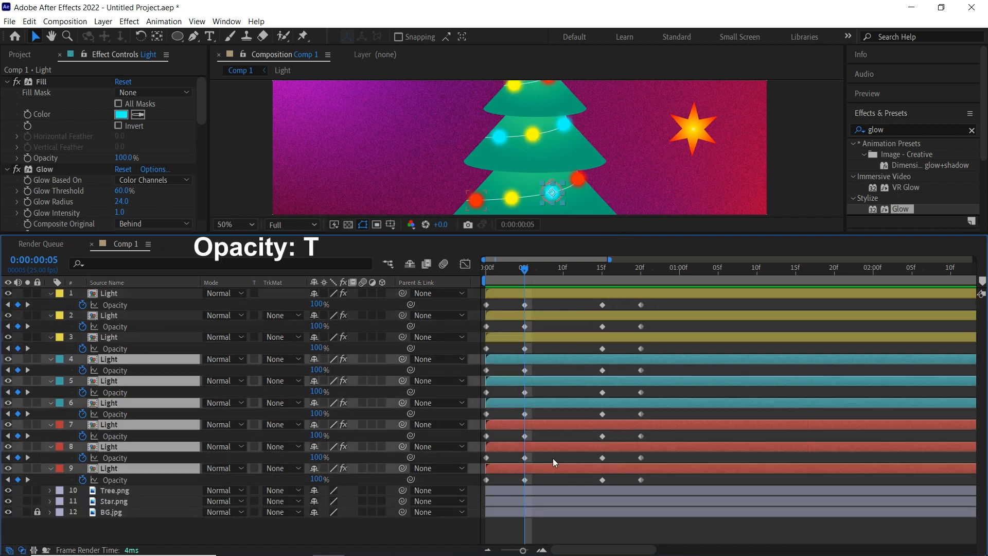
pyautogui.moveTo(579, 281); pyautogui.dragTo(601, 283)
pyautogui.moveTo(513, 360); pyautogui.dragTo(627, 369)
# Step: Shift the red Light layers, 7 to 9, so they start at 0:00:01:05
pyautogui.moveTo(695, 271); pyautogui.dragTo(719, 282)
pyautogui.click(728, 422)
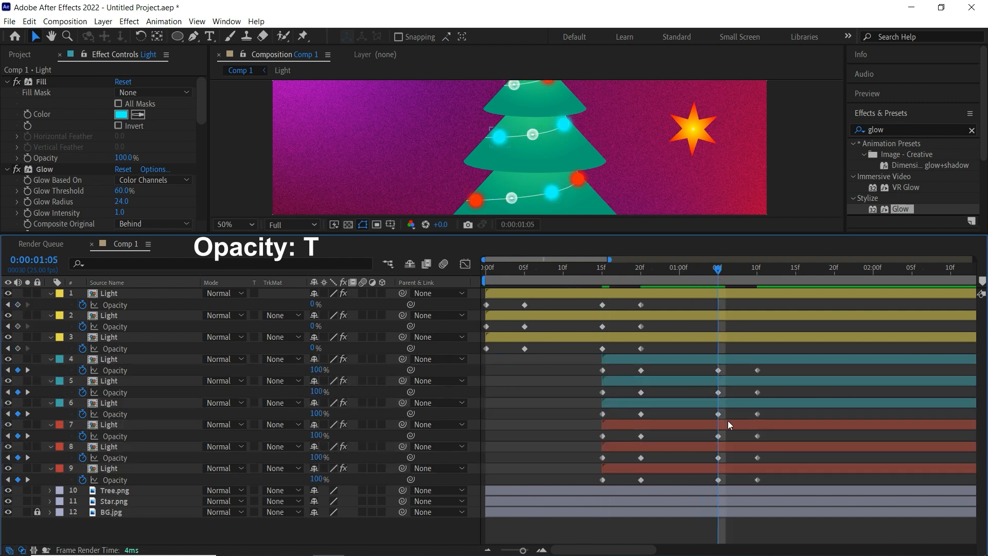
pyautogui.keyDown('shift'); pyautogui.click(716, 469); pyautogui.keyUp('shift')
pyautogui.moveTo(625, 427); pyautogui.dragTo(732, 423)
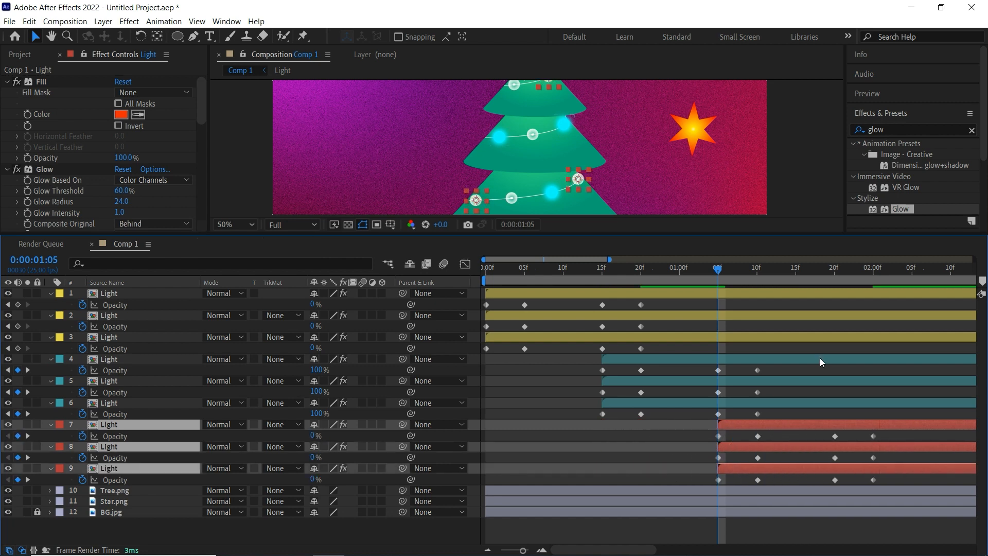
# Step: Set the end of the work area at 0:00:02:00, on the last Opacity keyframes of the red lights
pyautogui.click(875, 272)
pyautogui.click(888, 407)
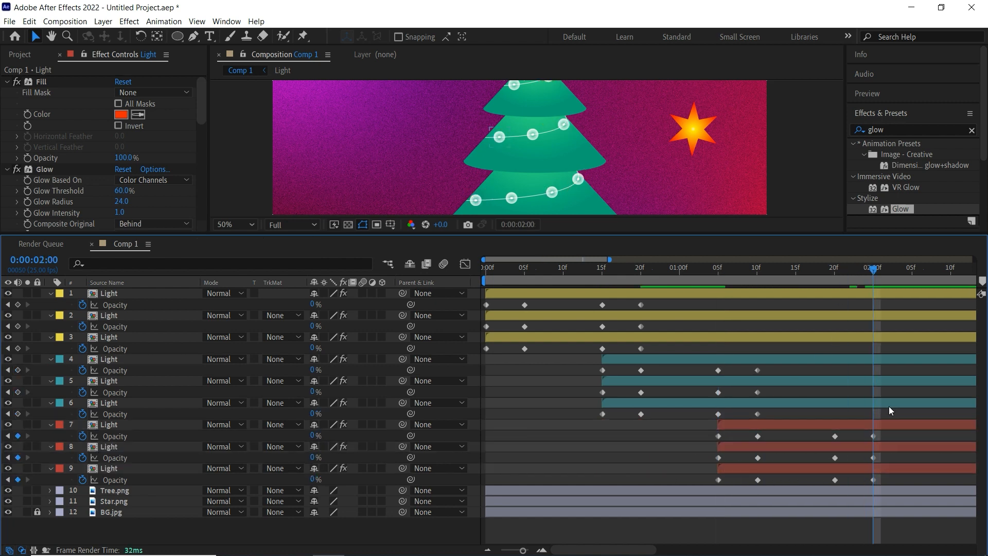
pyautogui.press('n')
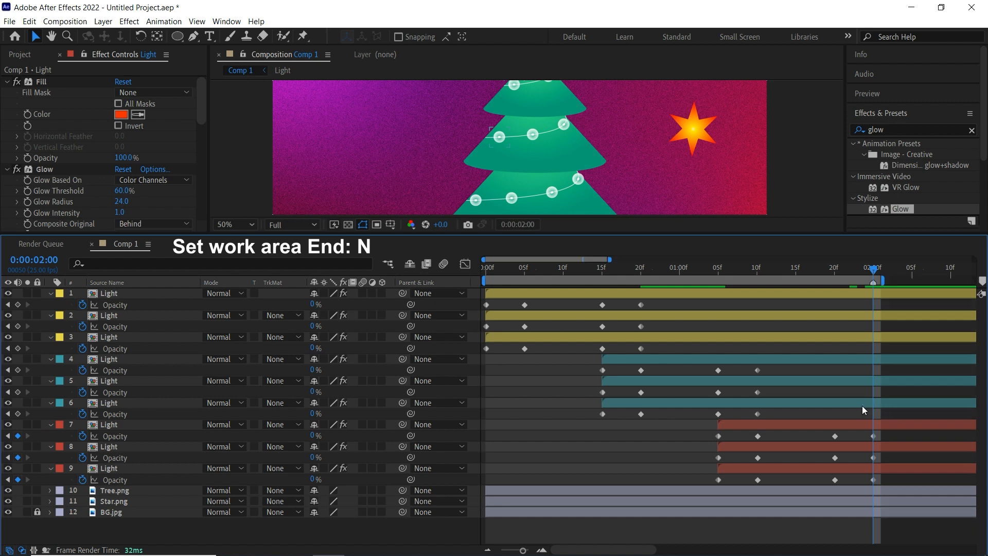
# Step: Collapse the properties of all layers, shrink the timeline area and fit the composition to its viewer
pyautogui.hotkey('ctrl', 'a')
pyautogui.press('u')
pyautogui.moveTo(728, 236); pyautogui.dragTo(699, 382)
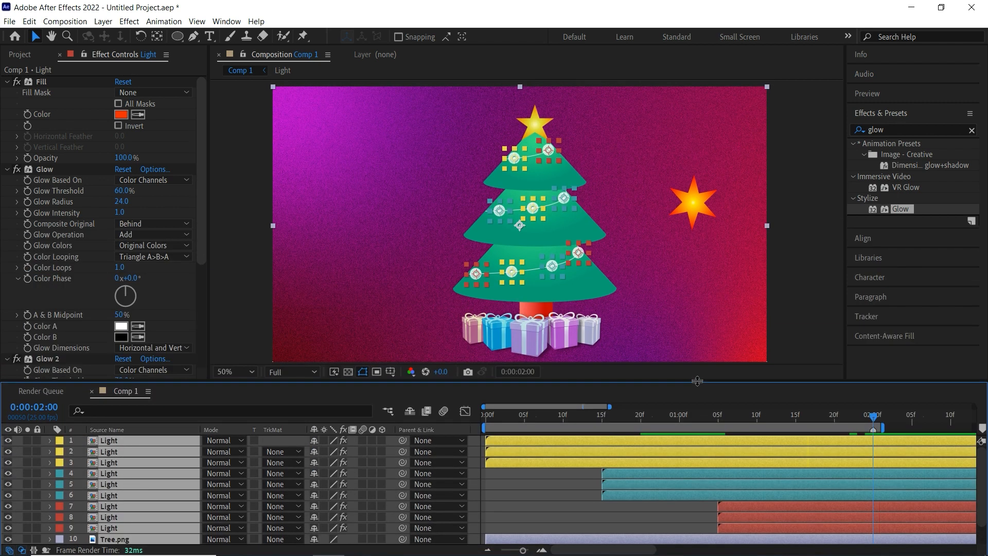
pyautogui.click(251, 373)
pyautogui.click(232, 139)
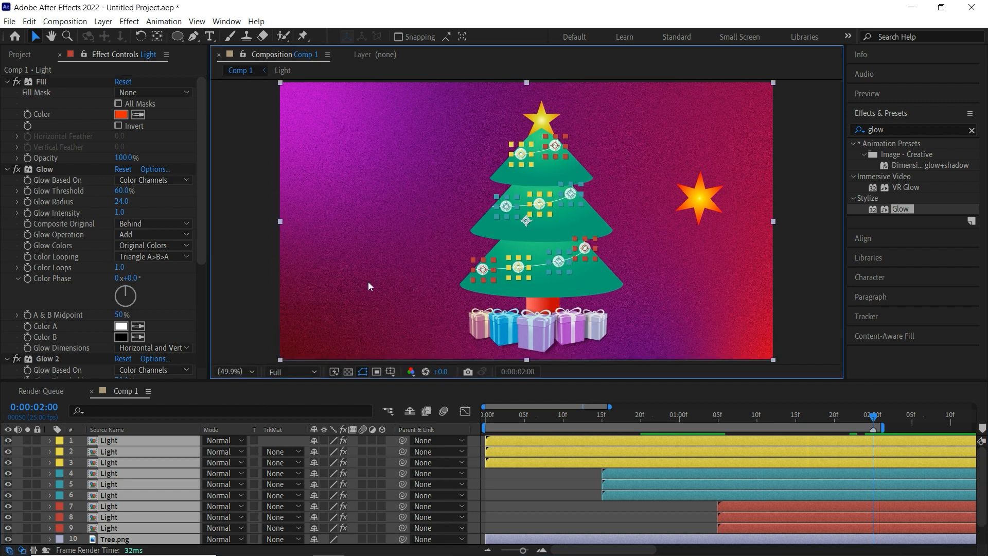
pyautogui.click(523, 486)
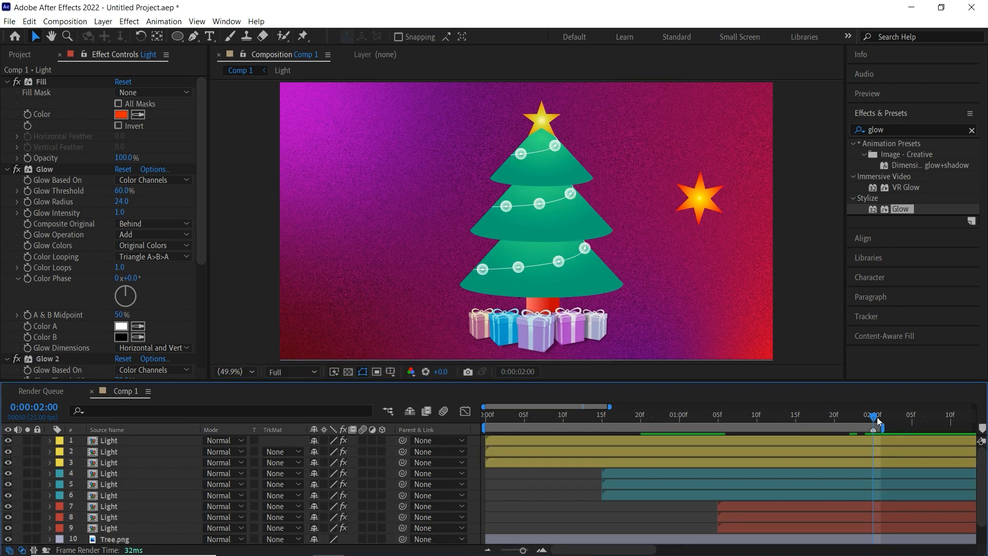
# Step: Preview the blinking lights and pre-compose all nine Light layers into a new composition named Lights_Comp
pyautogui.press('space')
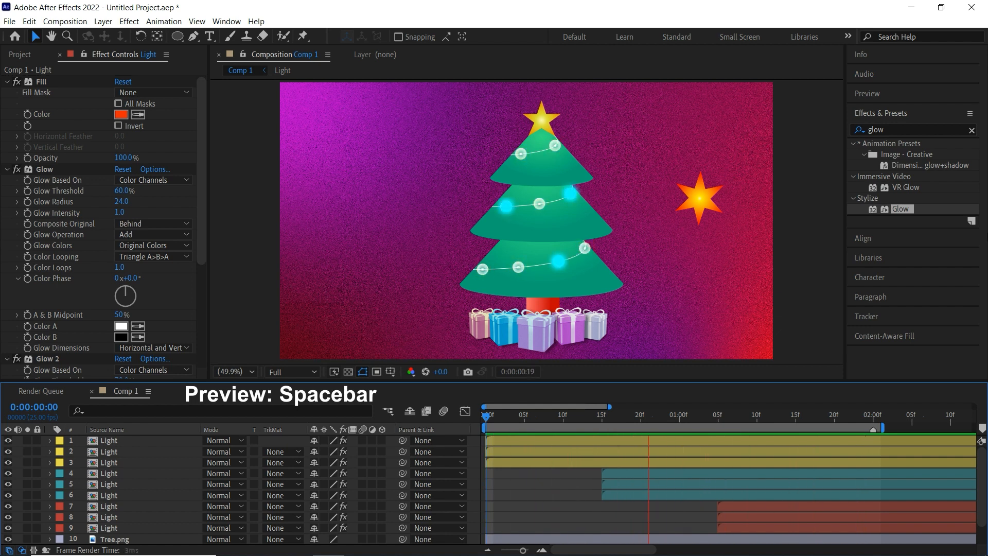
pyautogui.click(870, 416)
pyautogui.moveTo(844, 380); pyautogui.dragTo(846, 297)
pyautogui.click(169, 353)
pyautogui.keyDown('shift'); pyautogui.click(141, 441); pyautogui.keyUp('shift')
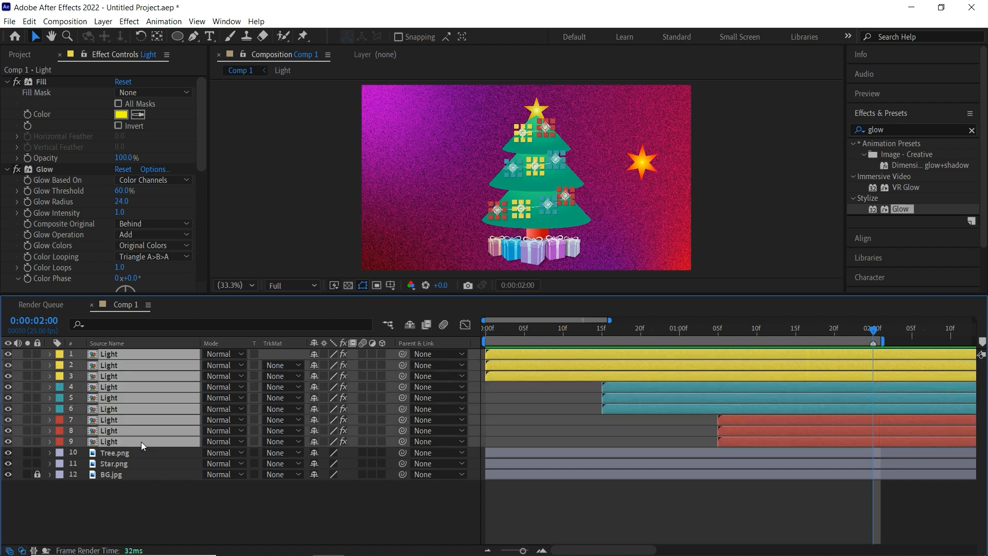
pyautogui.click(103, 21)
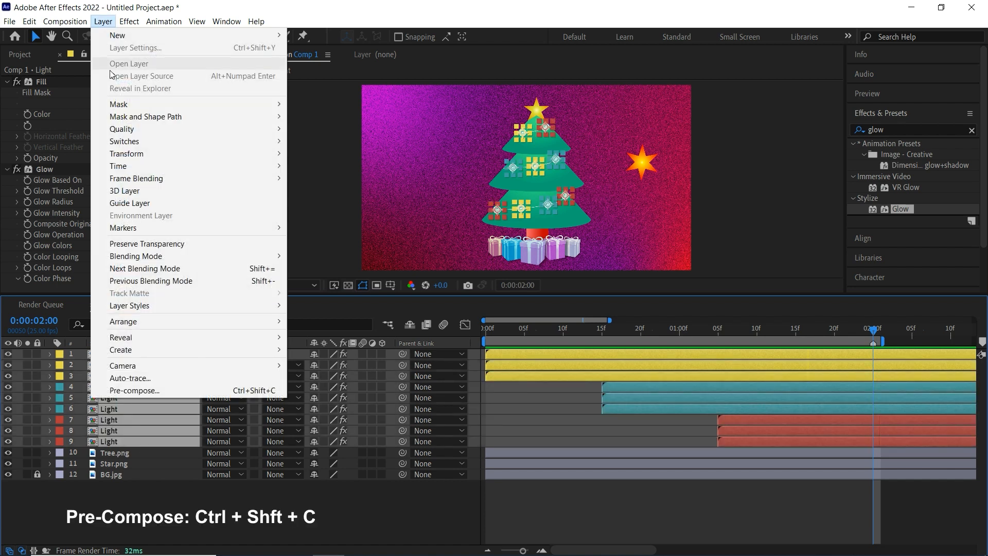
pyautogui.click(186, 389)
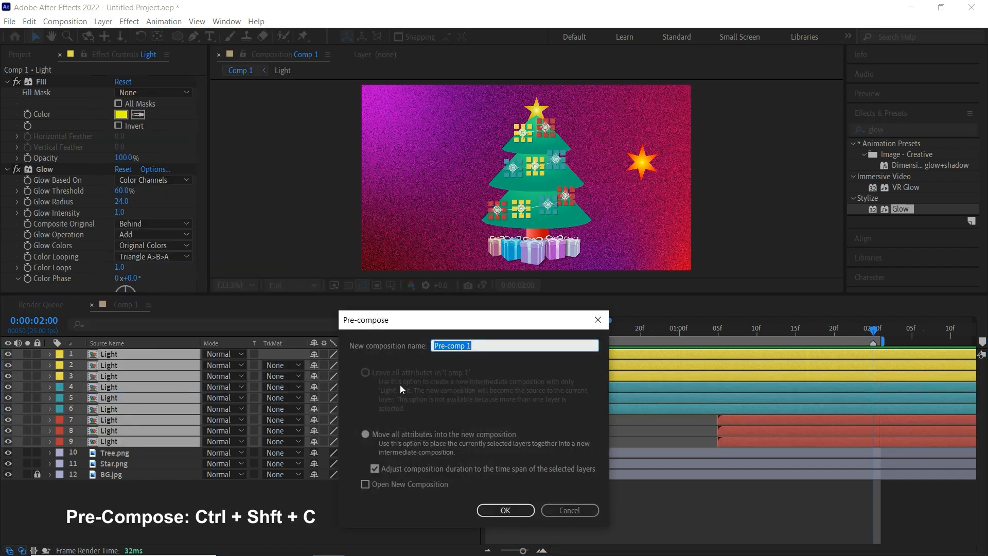
pyautogui.write('Lights_Comp')
pyautogui.click(514, 511)
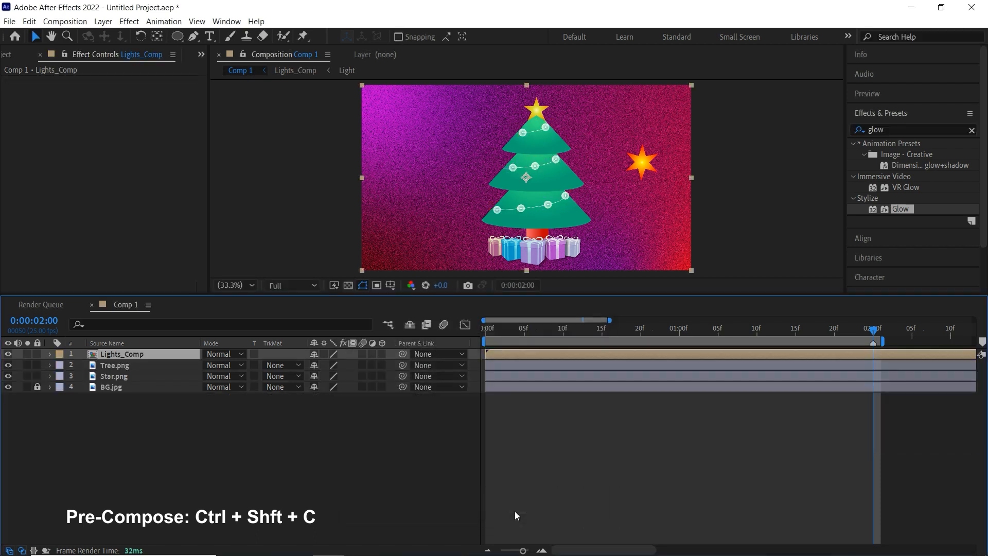
# Step: Trim the Lights_Comp composition to its work area and return to Comp 1
pyautogui.doubleClick(864, 354)
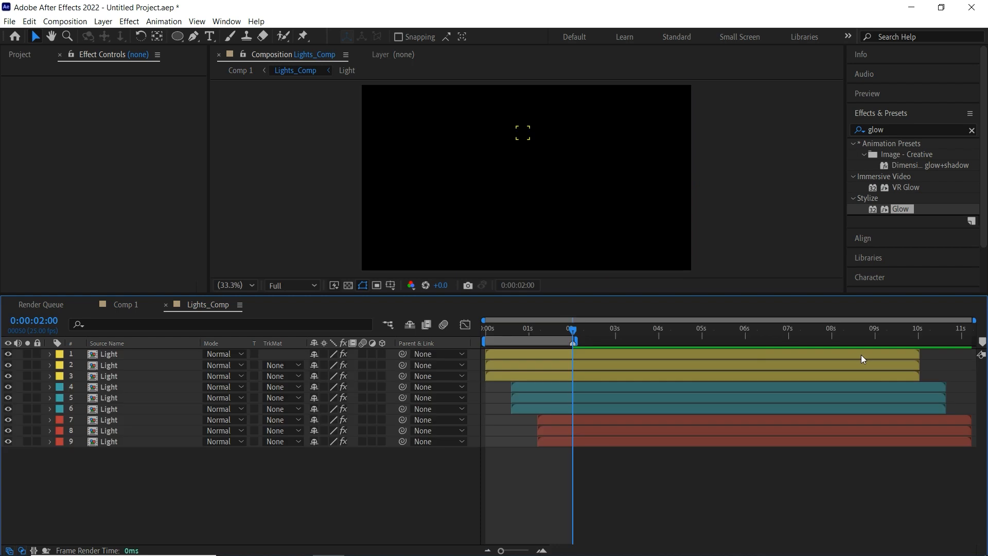
pyautogui.rightClick(546, 341)
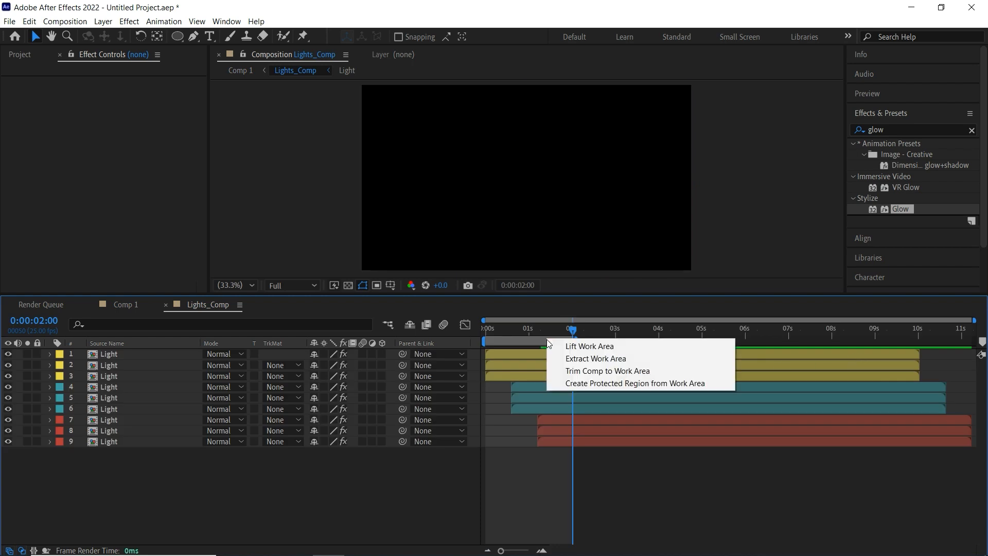
pyautogui.click(599, 371)
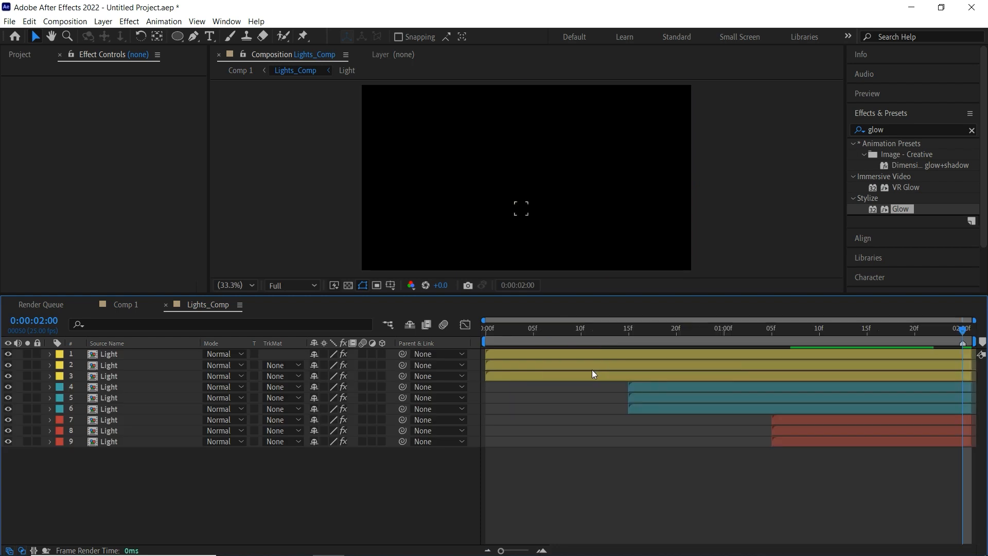
pyautogui.press('Tab')
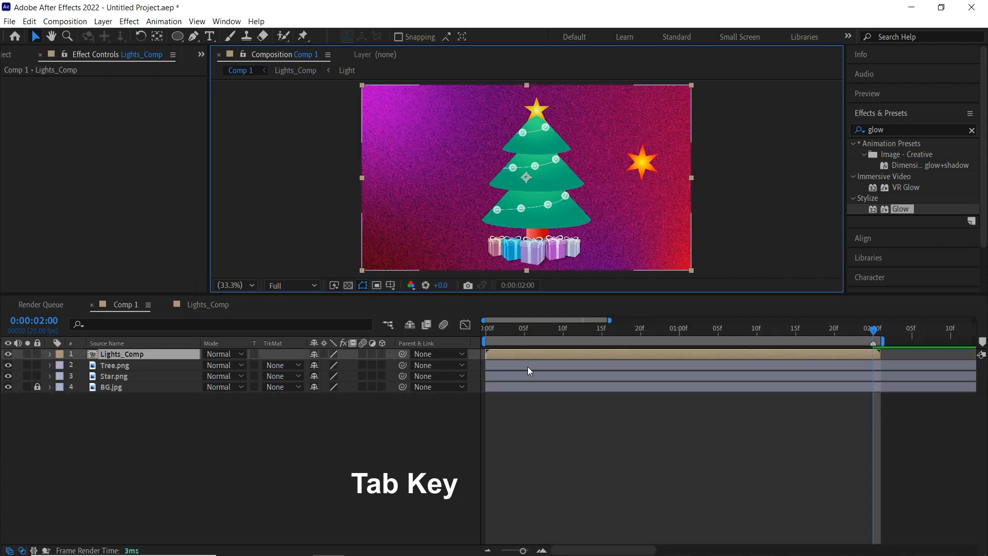
# Step: Enable time remapping on Lights_Comp, add a Time Remap keyframe at 0:00:02:00 and delete the original end keyframe
pyautogui.moveTo(622, 293); pyautogui.dragTo(604, 381)
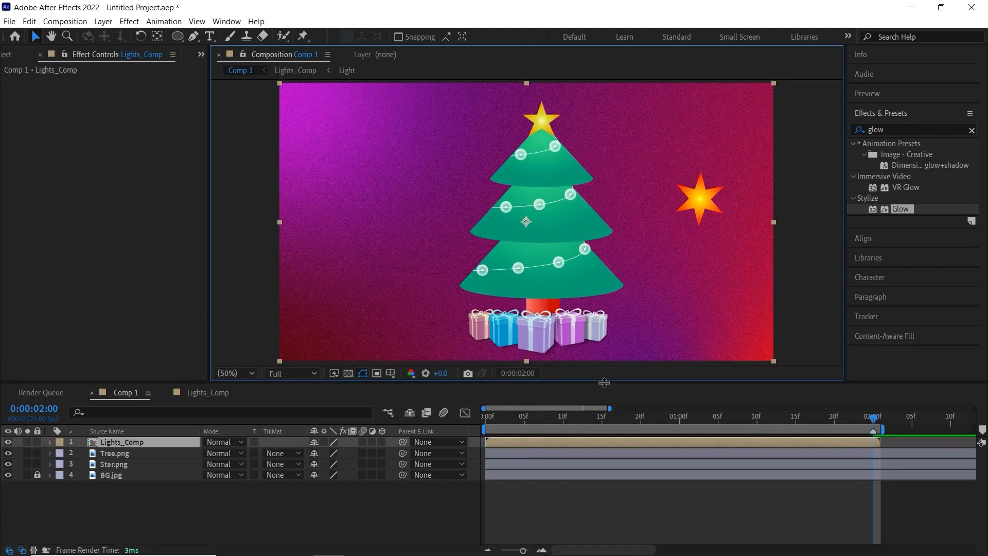
pyautogui.rightClick(493, 441)
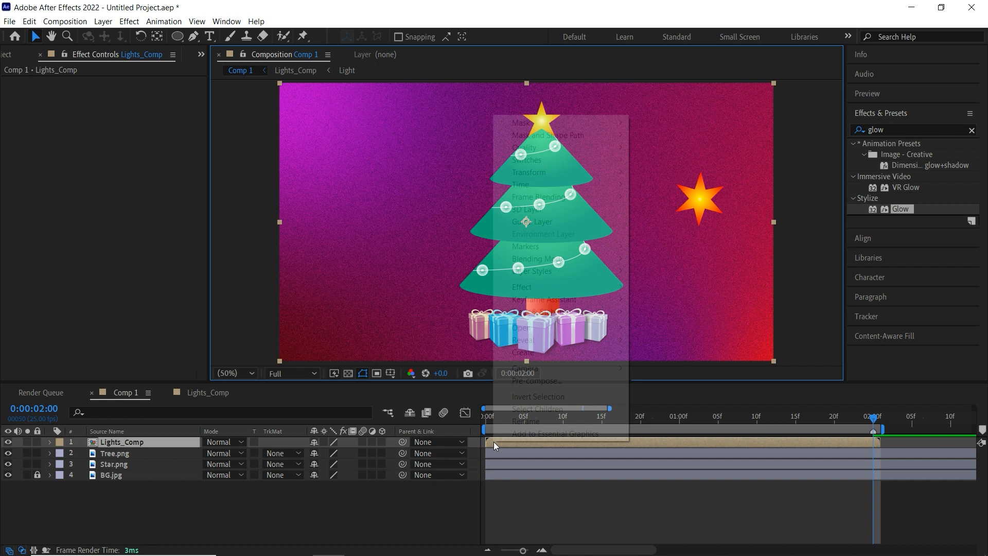
pyautogui.moveTo(586, 189)
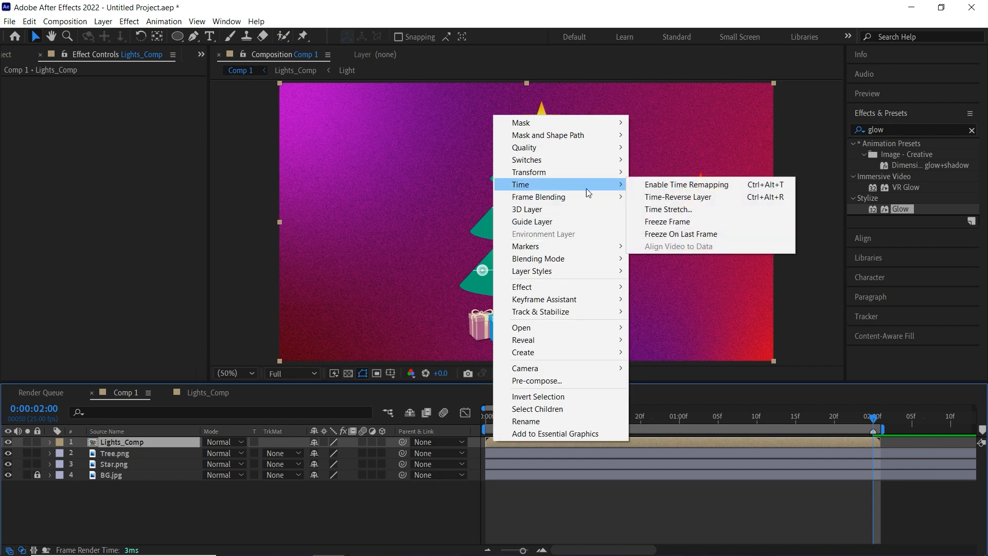
pyautogui.click(677, 186)
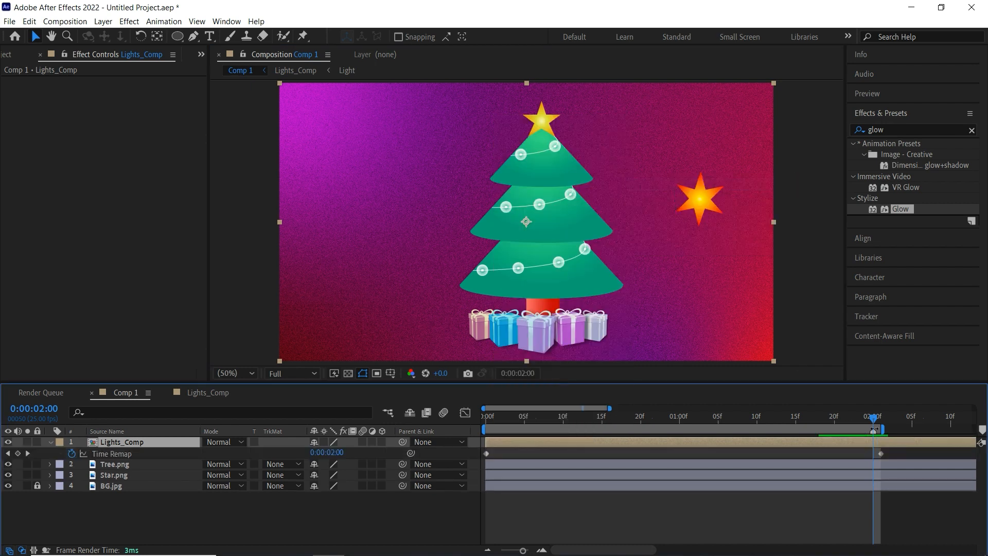
pyautogui.click(108, 453)
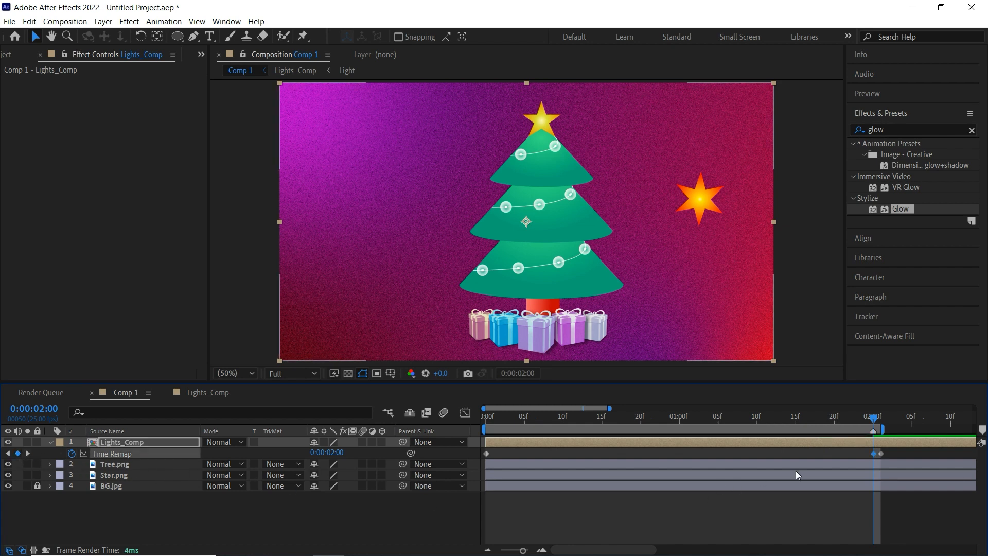
pyautogui.press('Delete')
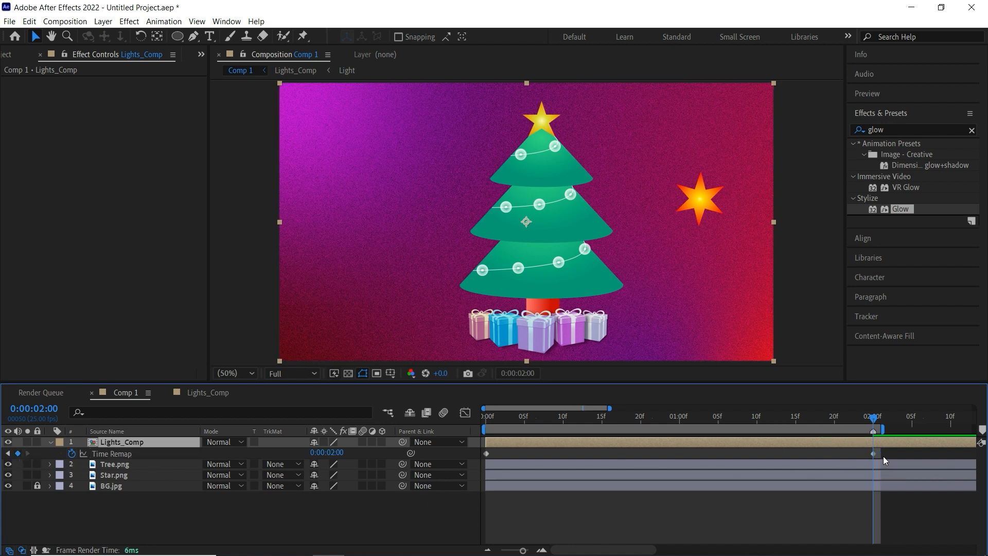
# Step: Add the expression loopOut() to the Time Remap property of Lights_Comp
pyautogui.scroll(-3, 883, 458)
pyautogui.press('-')
pyautogui.press('-')
pyautogui.moveTo(582, 418); pyautogui.dragTo(442, 427)
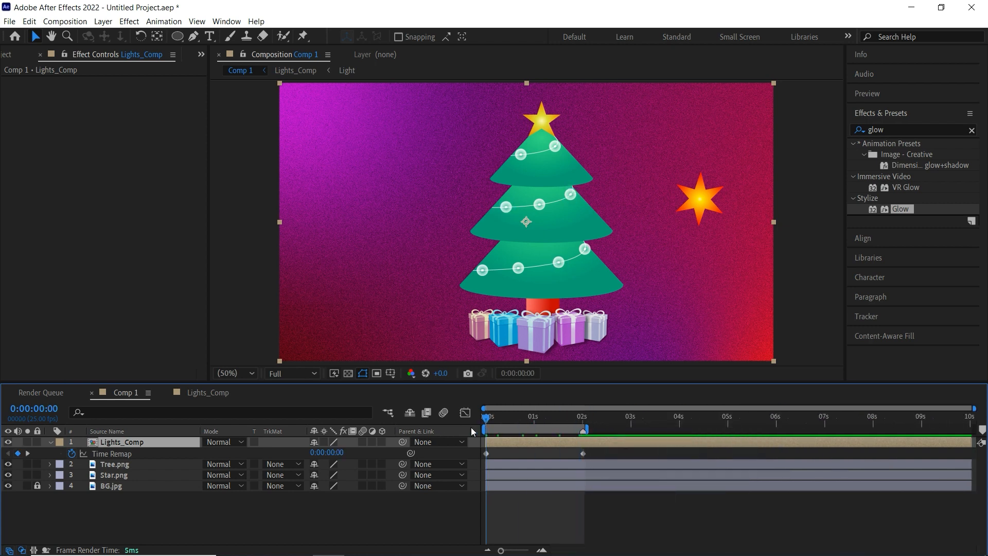
pyautogui.keyDown('alt'); pyautogui.click(71, 453); pyautogui.keyUp('alt')
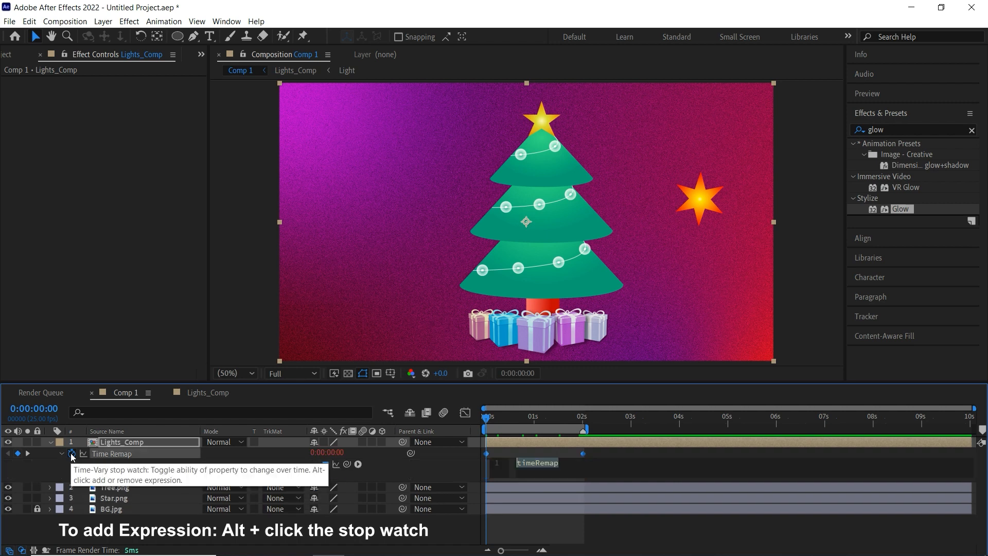
pyautogui.write('loopOut')
pyautogui.press('Return')
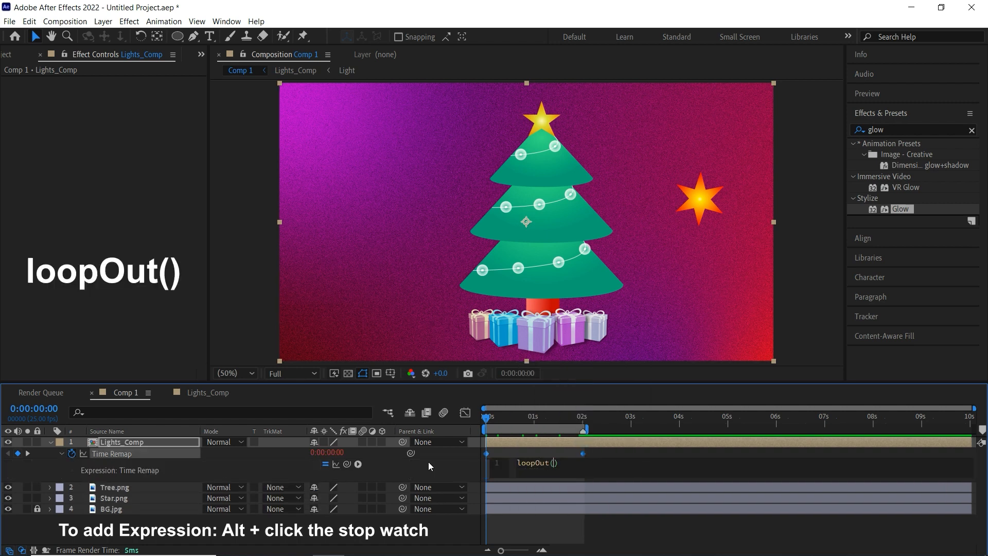
pyautogui.click(514, 519)
# Step: Extend the work area to the end of Comp 1, preview the looping lights and collapse the Lights_Comp properties
pyautogui.moveTo(587, 429); pyautogui.dragTo(976, 431)
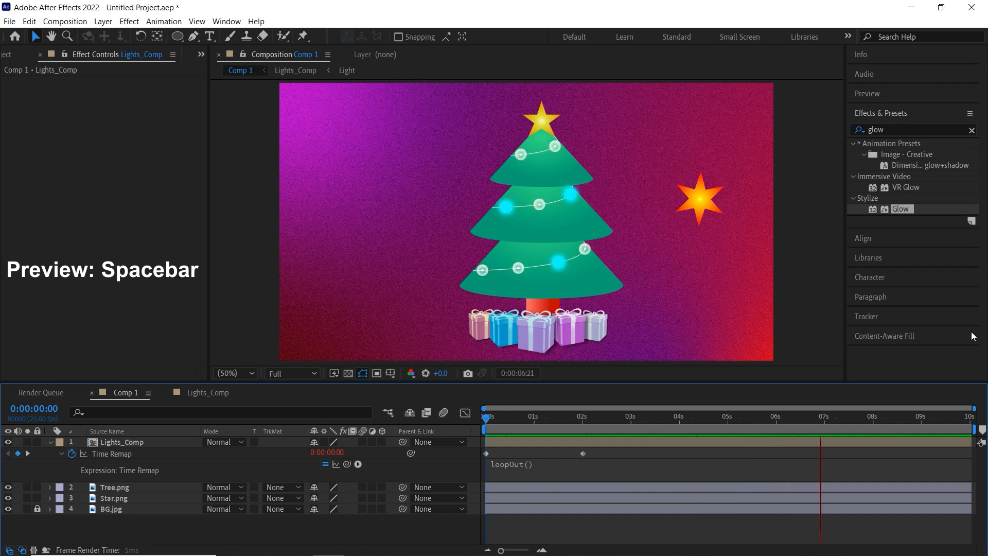
pyautogui.press('space')
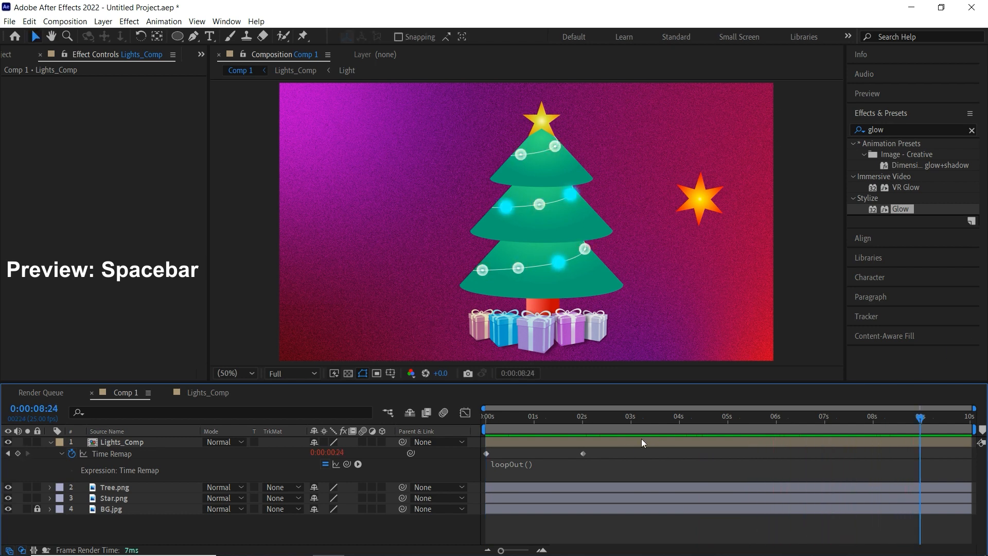
pyautogui.moveTo(572, 419); pyautogui.dragTo(471, 419)
pyautogui.click(73, 446)
pyautogui.click(50, 443)
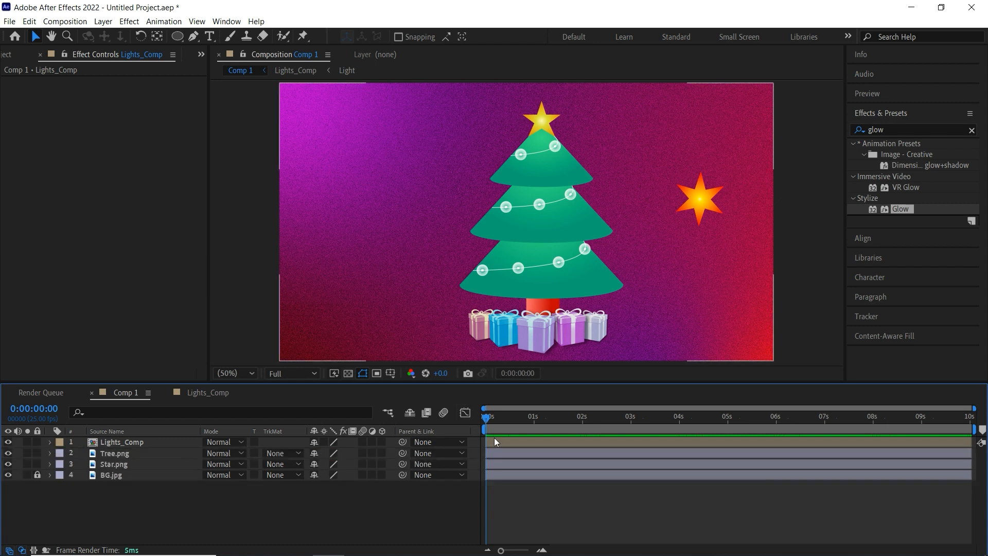
# Step: Hide the Lights_Comp, Tree.png and Star.png layers so only the BG.jpg background shows
pyautogui.moveTo(541, 383); pyautogui.dragTo(542, 421)
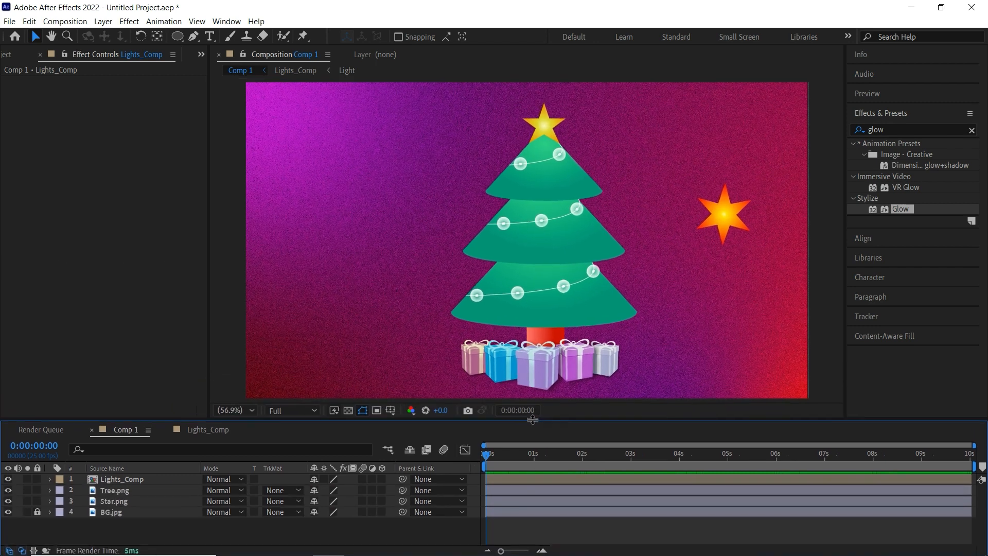
pyautogui.click(104, 492)
pyautogui.keyDown('shift'); pyautogui.click(105, 482); pyautogui.keyUp('shift')
pyautogui.click(8, 490)
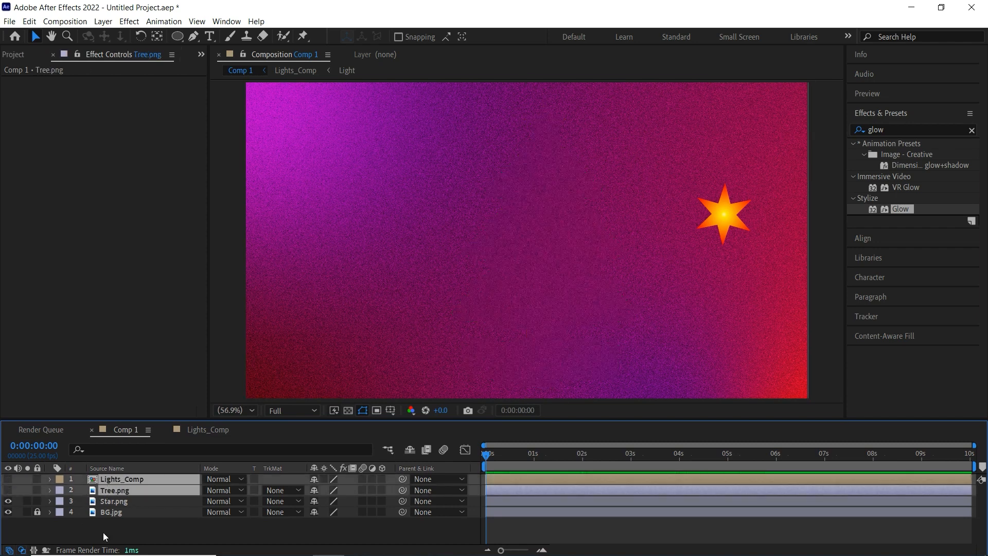
pyautogui.click(106, 536)
pyautogui.click(8, 502)
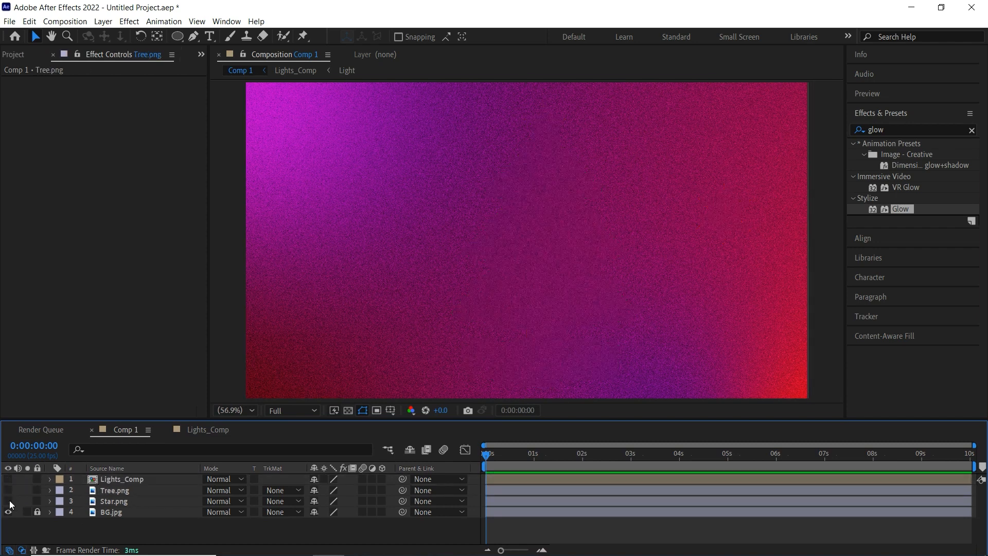
# Step: Create a black 1920 x 1080 px solid layer named Star_Particles
pyautogui.click(104, 22)
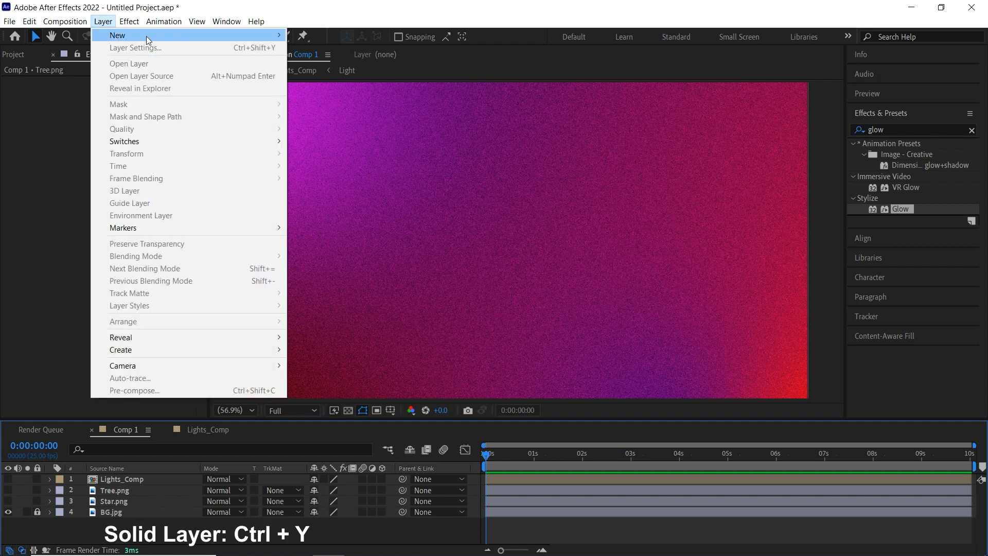
pyautogui.moveTo(238, 35)
pyautogui.click(350, 52)
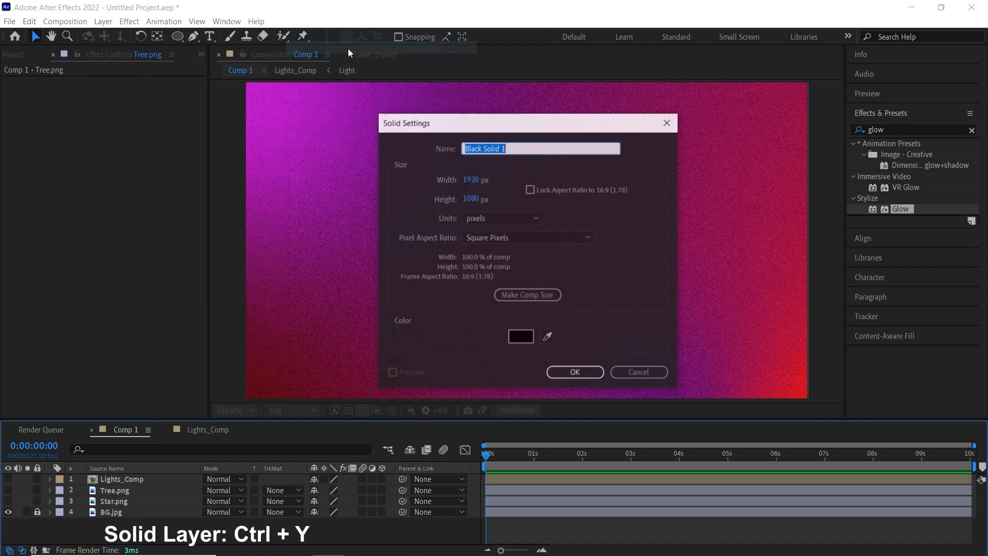
pyautogui.write('S')
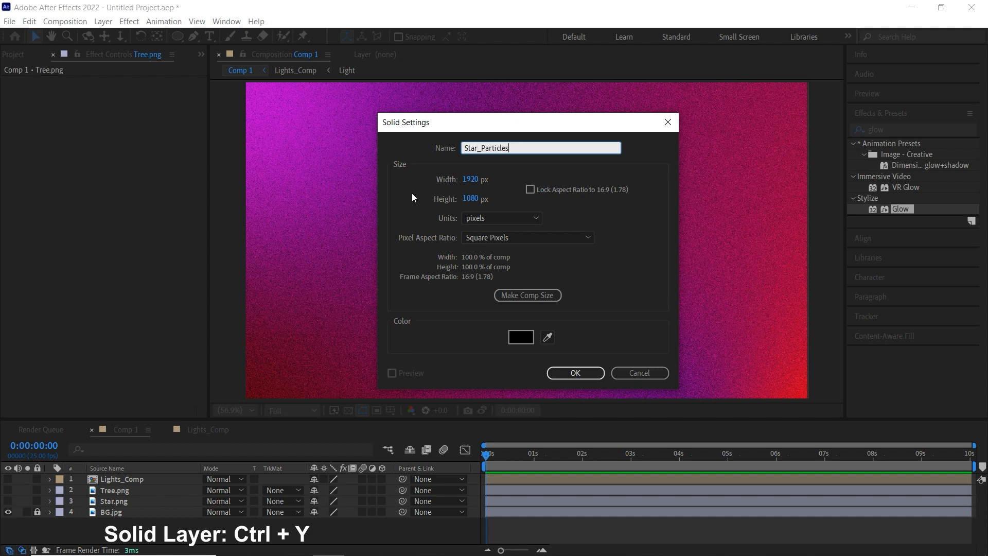
pyautogui.write('tar_Particles')
pyautogui.click(595, 375)
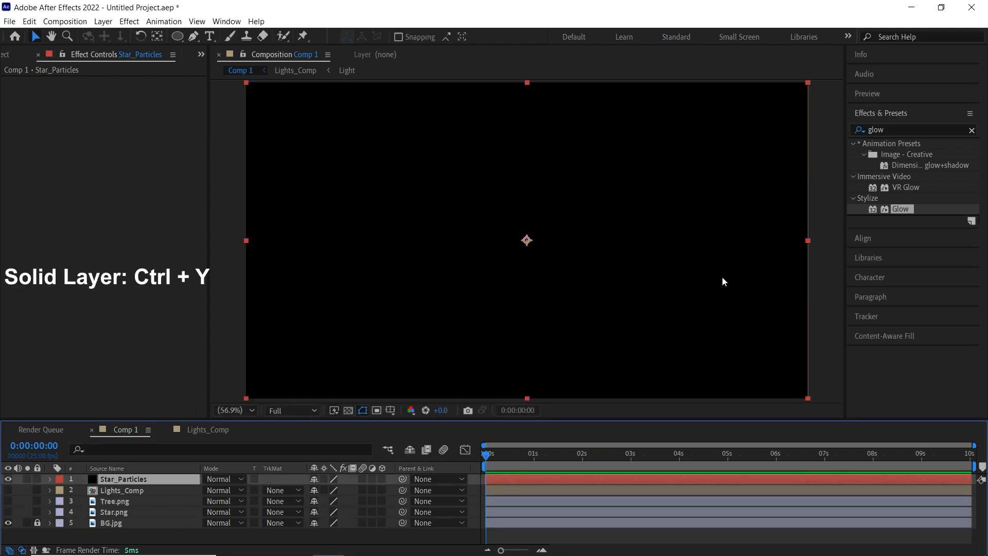
# Step: Find the CC Particle World effect and apply it to the Star_Particles layer
pyautogui.click(972, 130)
pyautogui.click(889, 129)
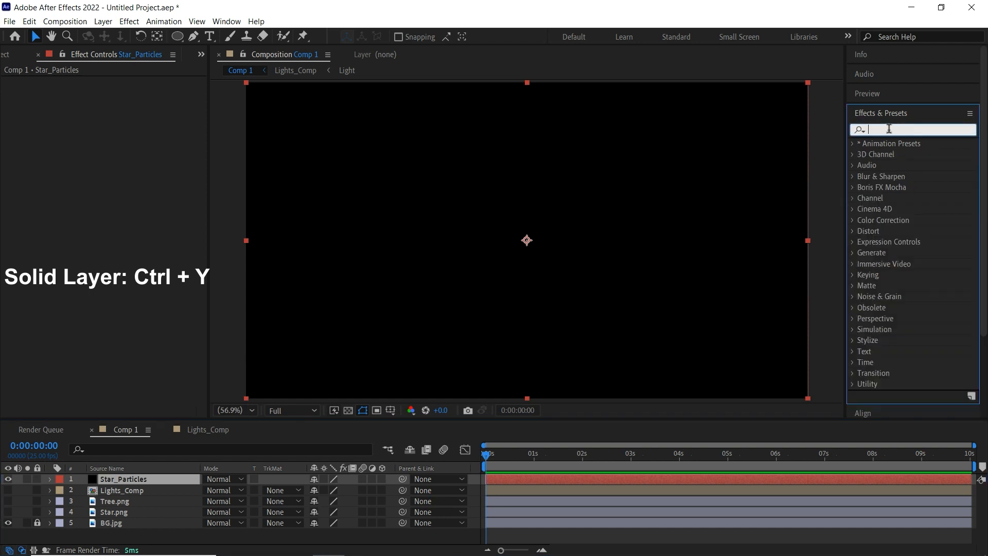
pyautogui.write('cc particle world')
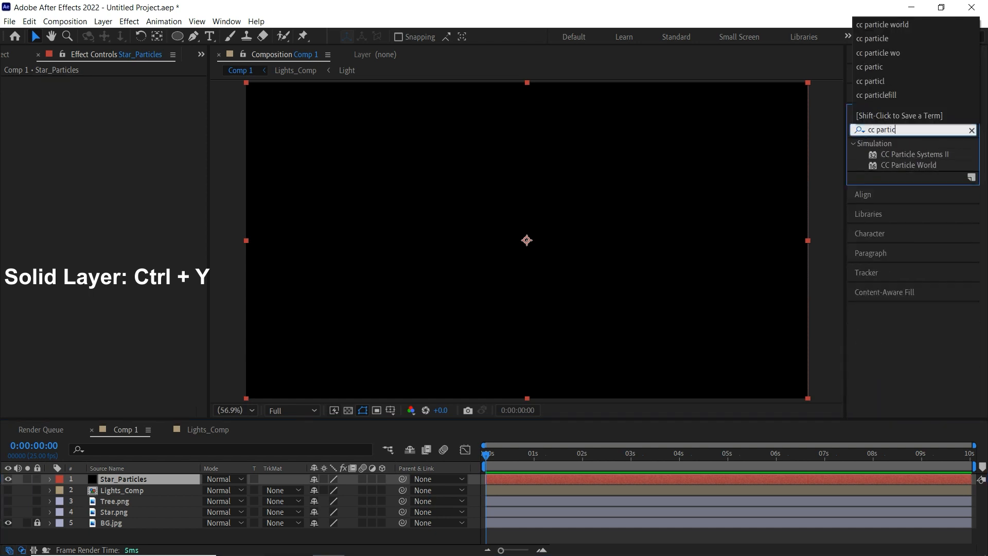
pyautogui.moveTo(908, 155); pyautogui.dragTo(560, 478)
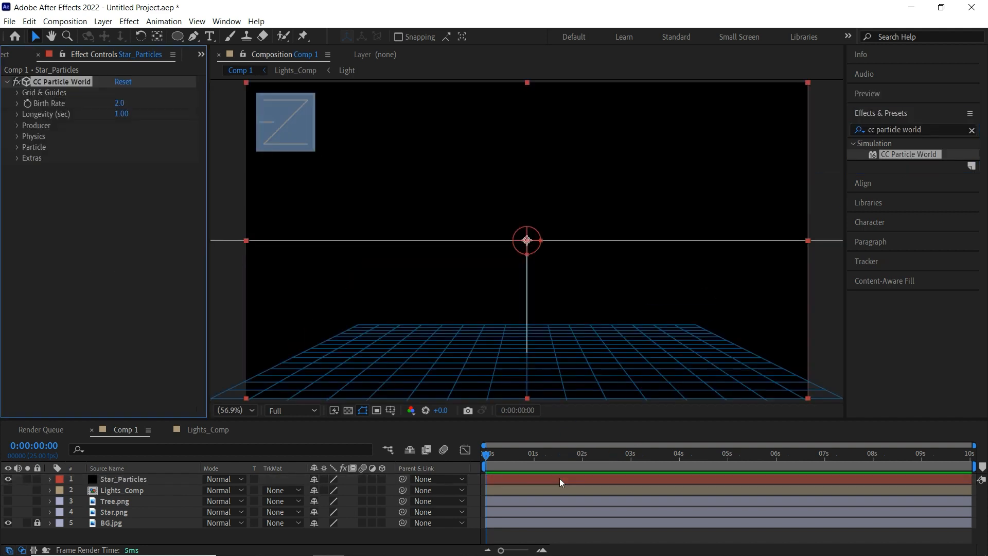
# Step: Turn off the Grid guide of CC Particle World and move the current time to 0:00:01:17
pyautogui.click(18, 93)
pyautogui.click(118, 147)
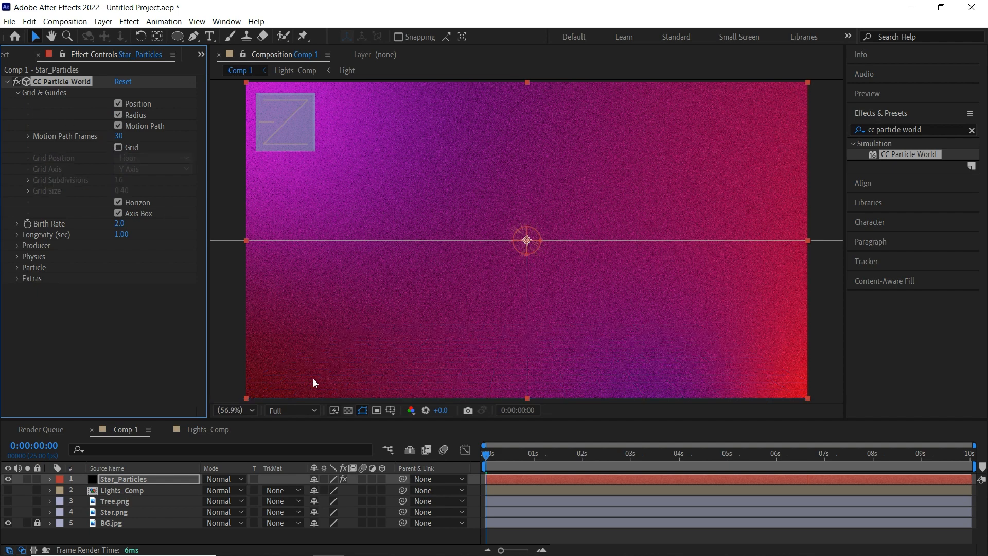
pyautogui.moveTo(494, 457); pyautogui.dragTo(566, 466)
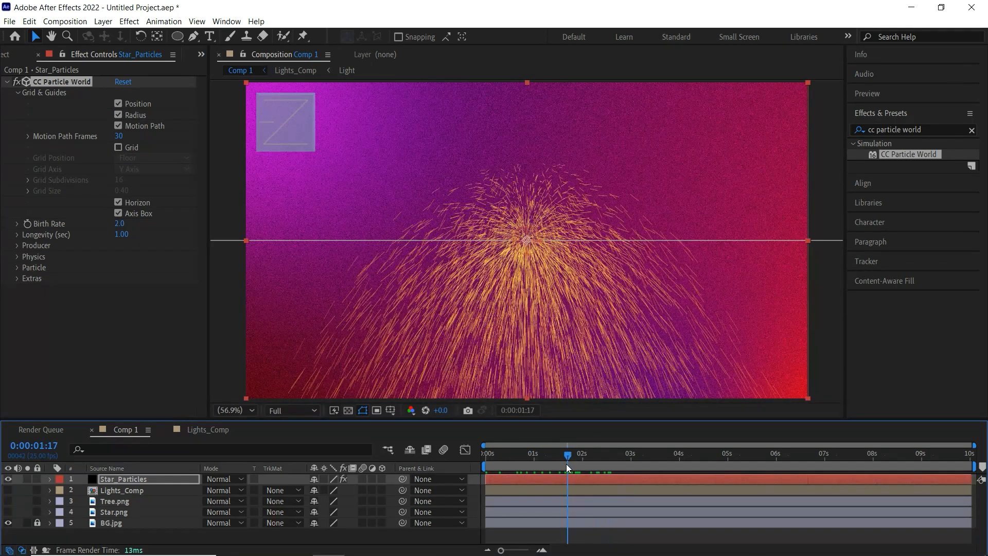
# Step: Collapse the Grid & Guides settings and set the Birth Rate of CC Particle World to 1.0
pyautogui.click(18, 93)
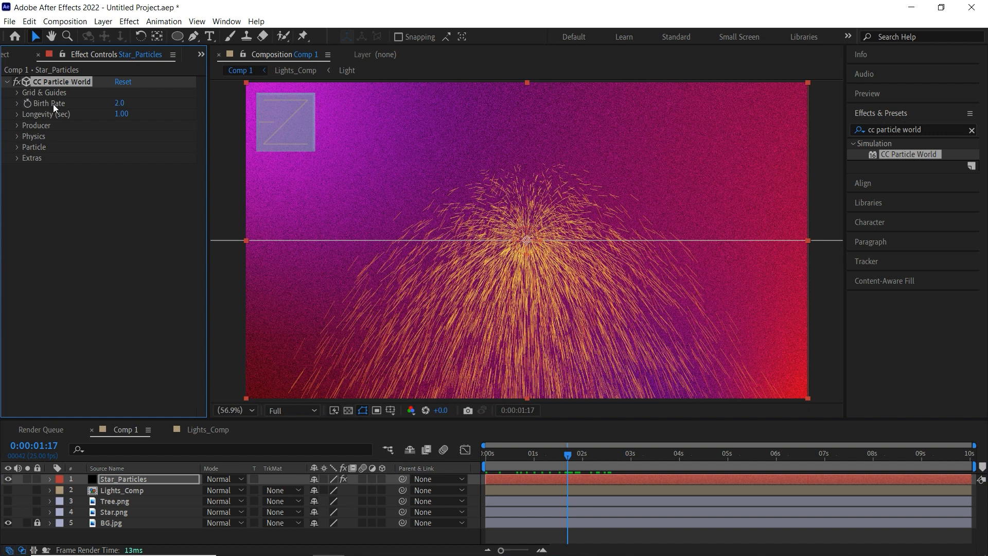
pyautogui.write('1')
pyautogui.press('Return')
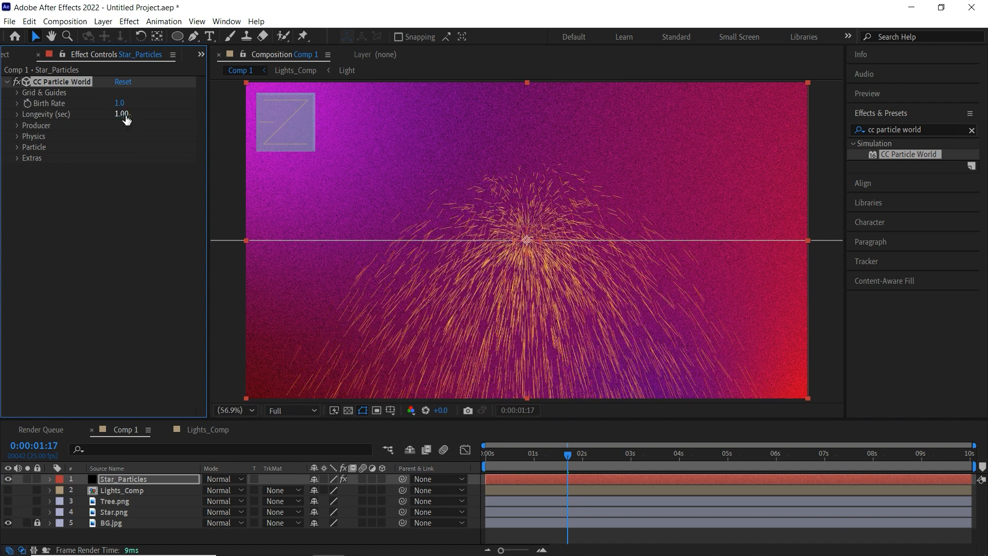
# Step: Set CC Particle World's Longevity to 5 seconds and the Producer's Position Y to -0.60
pyautogui.write('5')
pyautogui.press('Return')
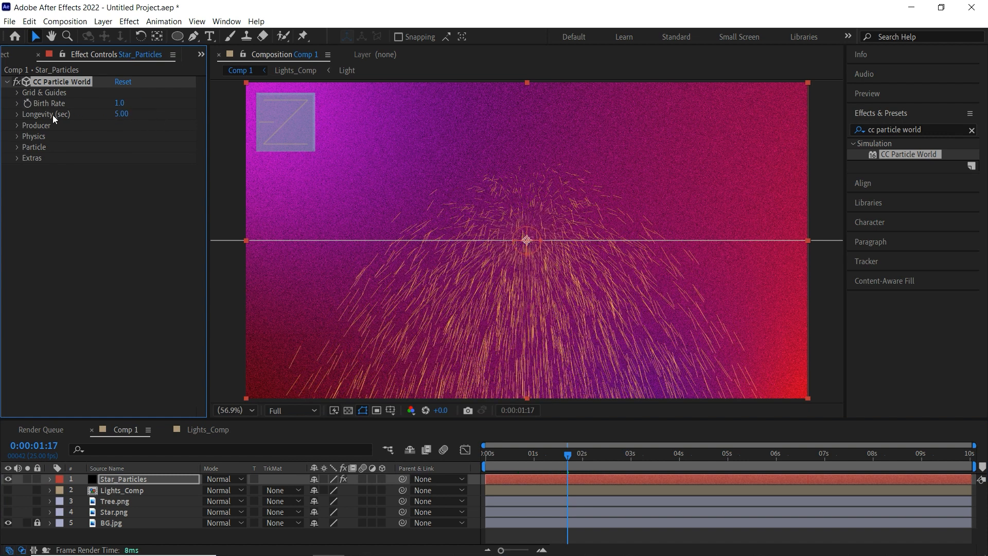
pyautogui.click(17, 126)
pyautogui.moveTo(121, 147)
pyautogui.mouseDown()
pyautogui.moveTo(95, 152)
pyautogui.moveTo(107, 151)
pyautogui.mouseUp()
pyautogui.click(121, 148)
pyautogui.write('-0.60')
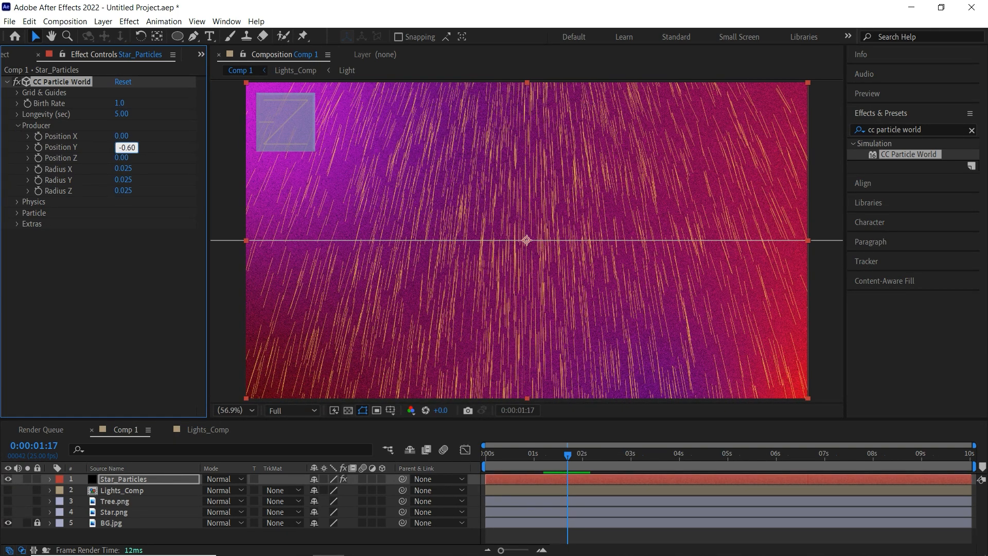
pyautogui.press('Return')
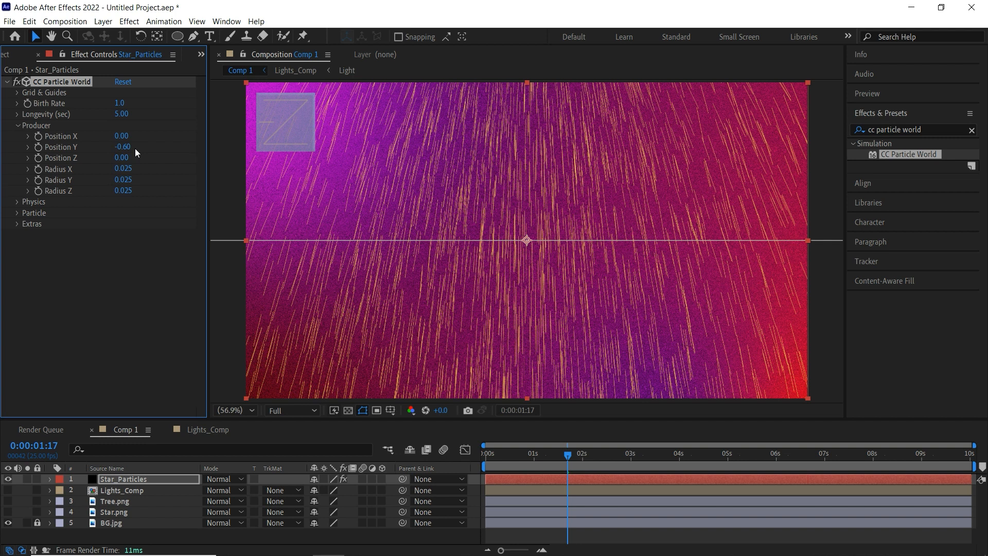
# Step: Set the Producer's Radius X, Radius Y and Radius Z each to 1
pyautogui.click(123, 168)
pyautogui.write('1')
pyautogui.press('Return')
pyautogui.click(124, 180)
pyautogui.write('1')
pyautogui.press('Return')
pyautogui.click(123, 191)
pyautogui.write('1')
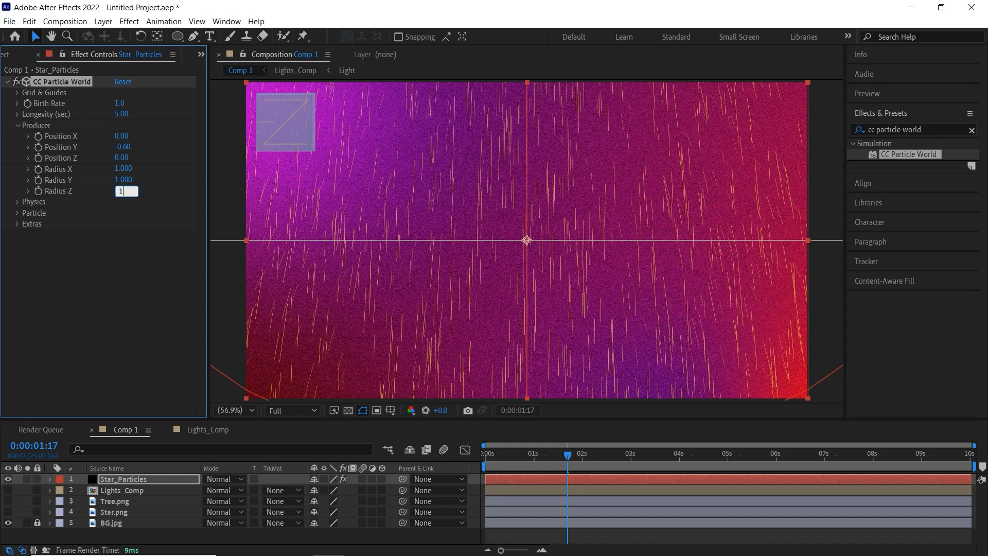
pyautogui.press('Return')
# Step: Set the Physics of CC Particle World to the Fractal Uni animation with Velocity -0.1 and Gravity 0
pyautogui.click(15, 204)
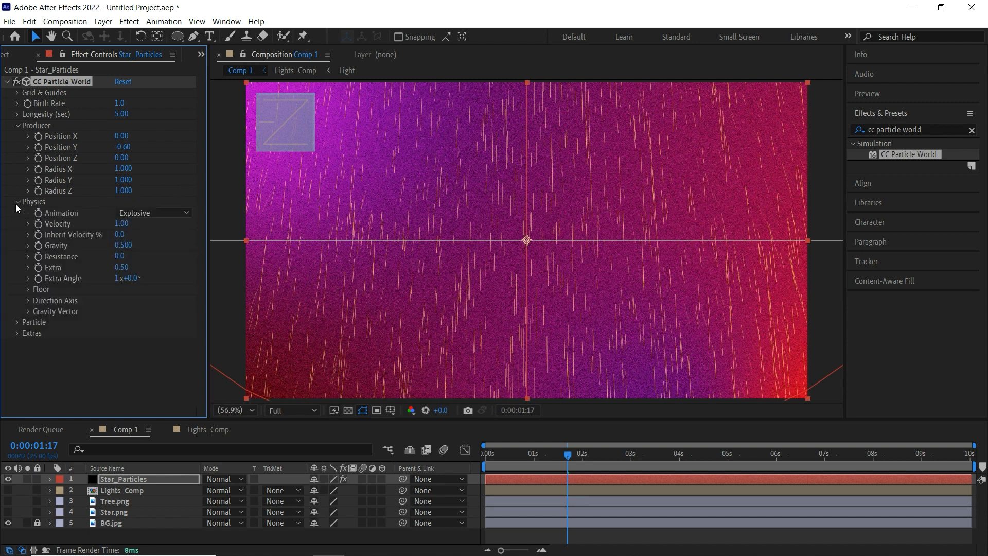
pyautogui.click(188, 214)
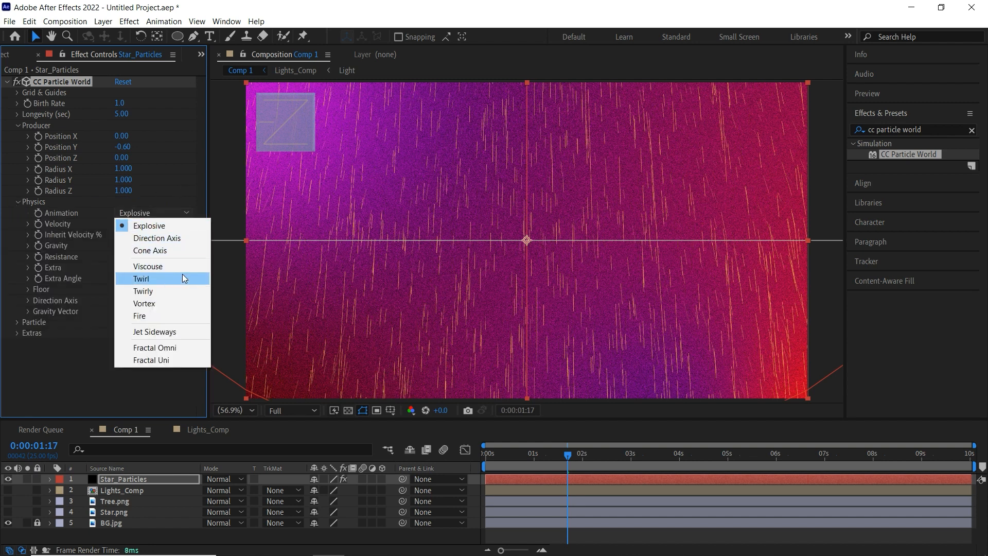
pyautogui.click(190, 363)
pyautogui.click(122, 223)
pyautogui.write('-0.1')
pyautogui.press('Return')
pyautogui.click(124, 245)
pyautogui.write('0')
pyautogui.press('Return')
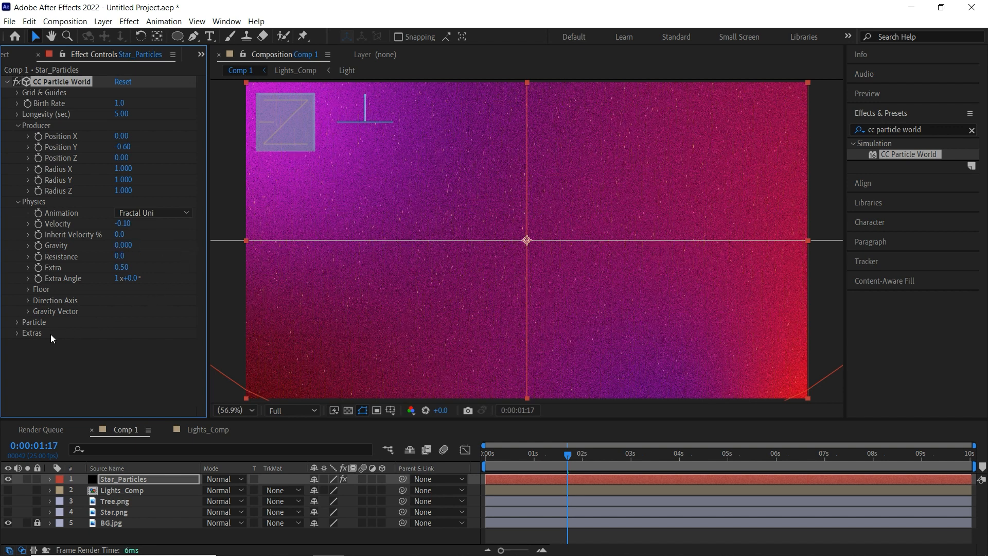
# Step: Change the Particle Type of CC Particle World to Star
pyautogui.click(17, 322)
pyautogui.scroll(-3, 92, 332)
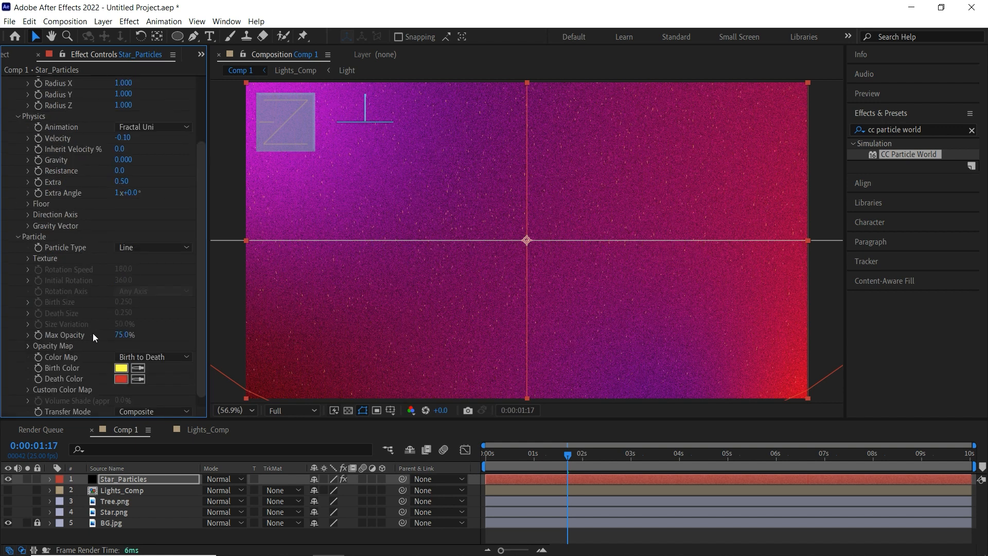
pyautogui.click(187, 248)
pyautogui.click(178, 273)
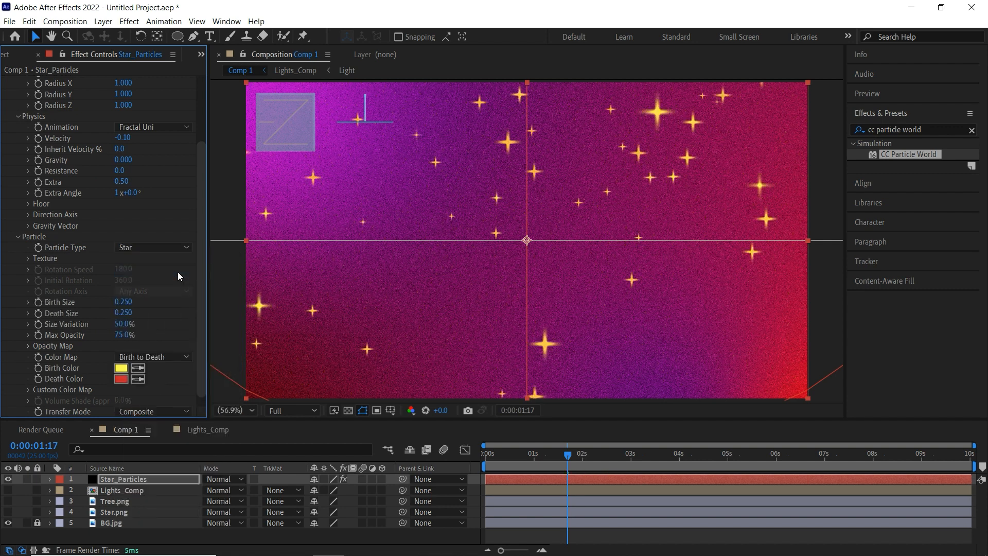
# Step: Set the star particles' Birth Size to 0.1, Death Size to 0 and Max Opacity to 100%
pyautogui.click(124, 302)
pyautogui.write('0.1')
pyautogui.press('Return')
pyautogui.click(127, 313)
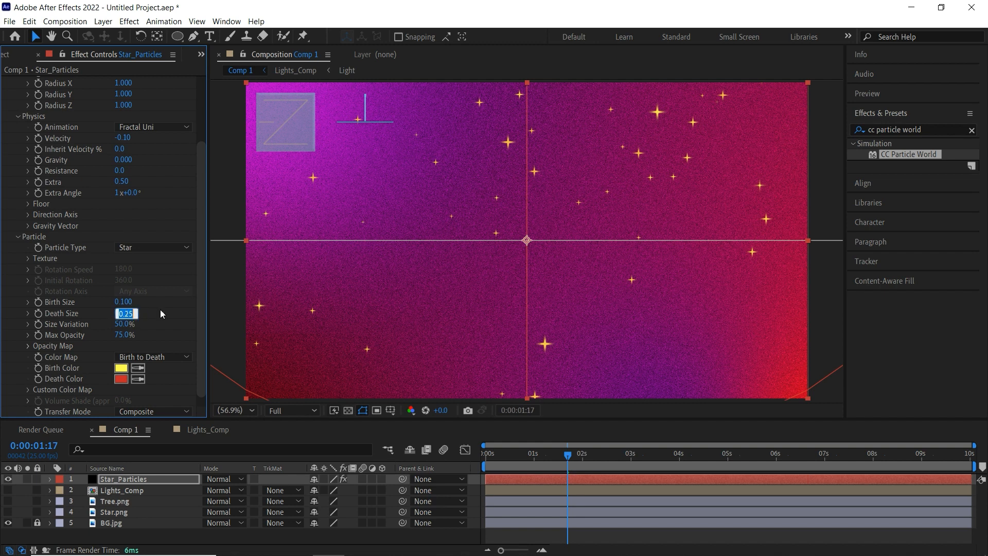
pyautogui.press('Return')
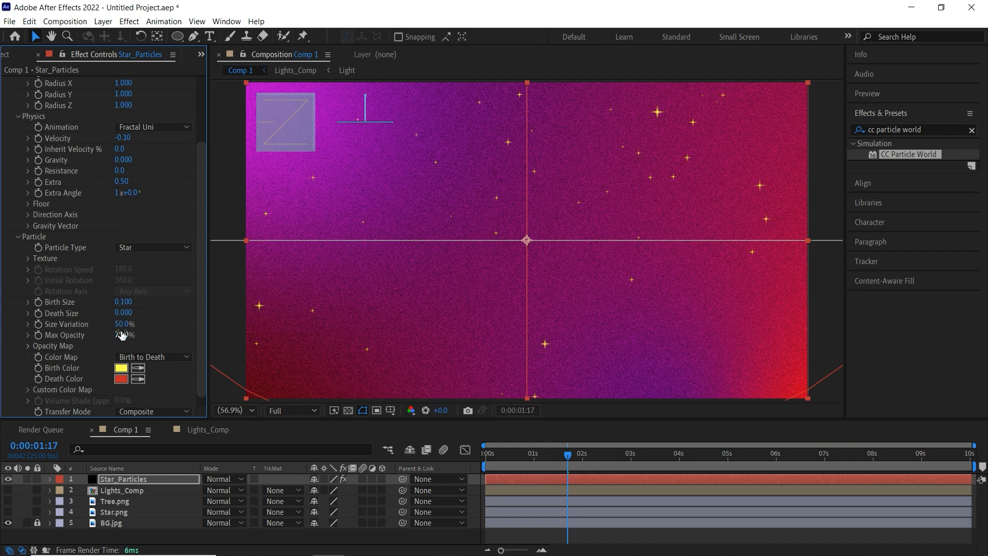
pyautogui.write('100')
pyautogui.press('Return')
pyautogui.moveTo(206, 299); pyautogui.dragTo(196, 137)
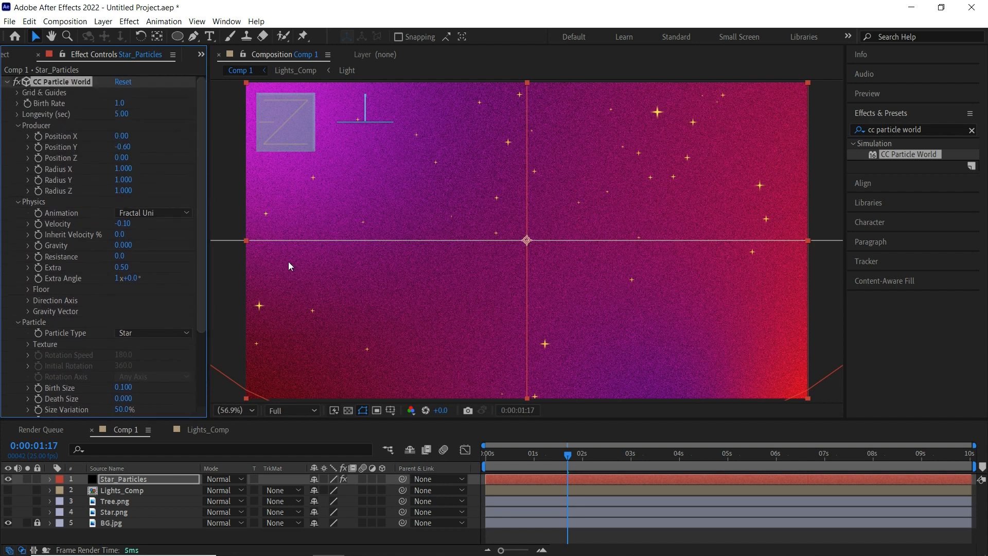
# Step: Show the Lights_Comp, Tree.png and Star.png layers and preview Comp 1 from its start
pyautogui.moveTo(567, 457); pyautogui.dragTo(485, 455)
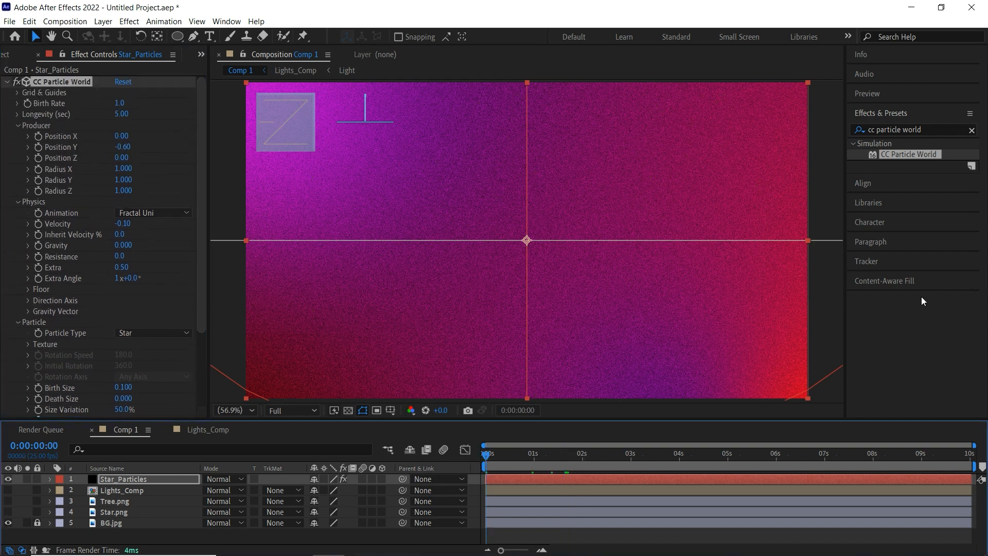
pyautogui.click(835, 399)
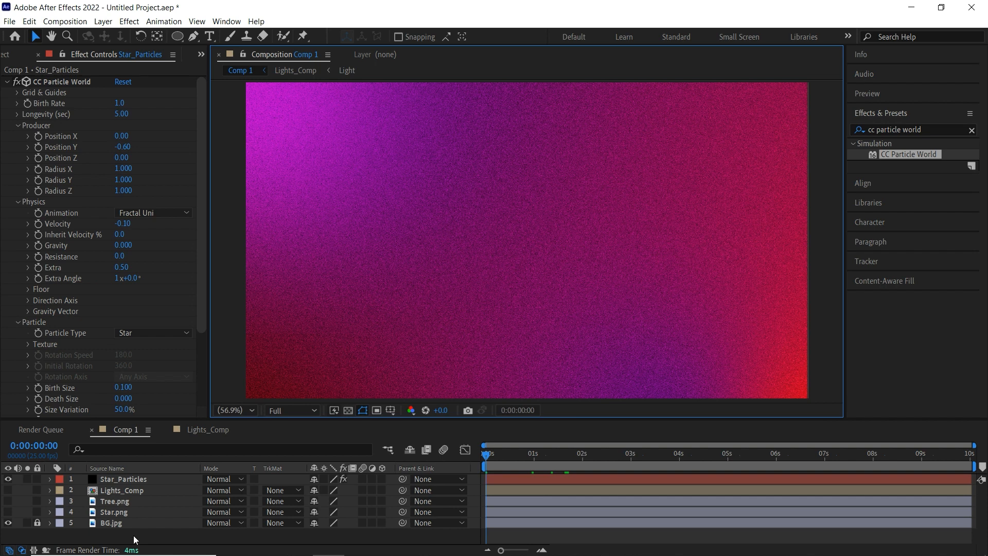
pyautogui.moveTo(10, 491); pyautogui.dragTo(9, 503)
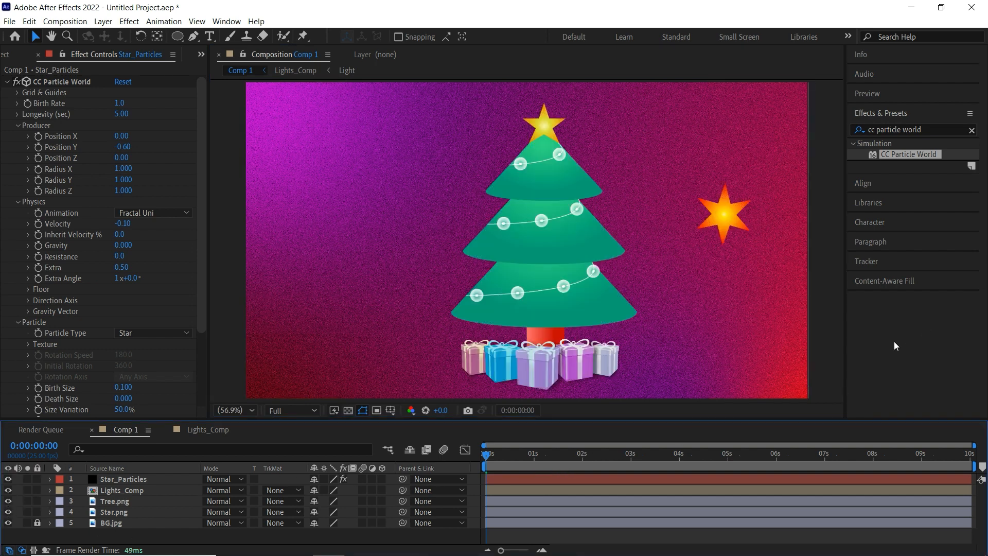
pyautogui.press('space')
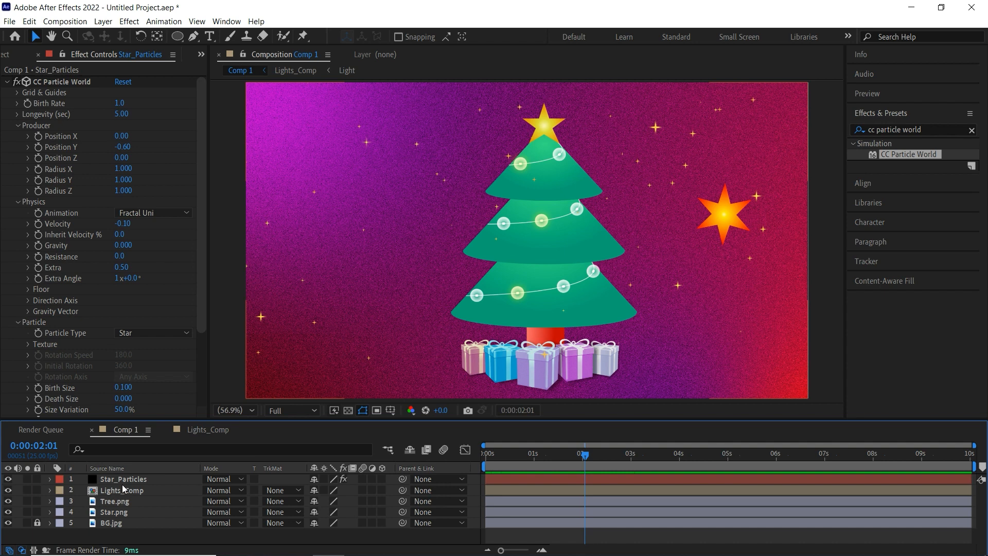
# Step: Move the Star_Particles layer directly above BG.jpg in the layer stack and preview the animation
pyautogui.moveTo(122, 483); pyautogui.dragTo(138, 513)
pyautogui.press('space')
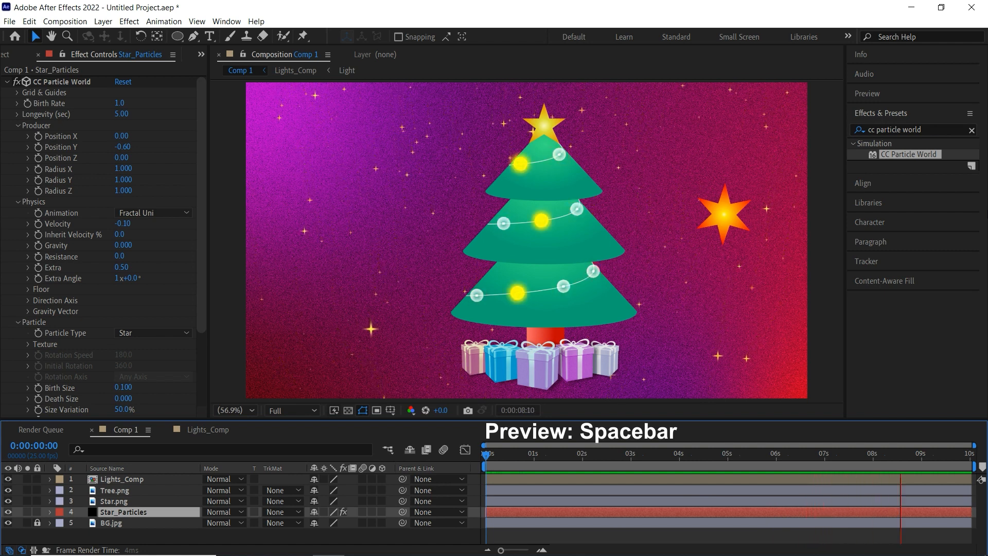
pyautogui.press('space')
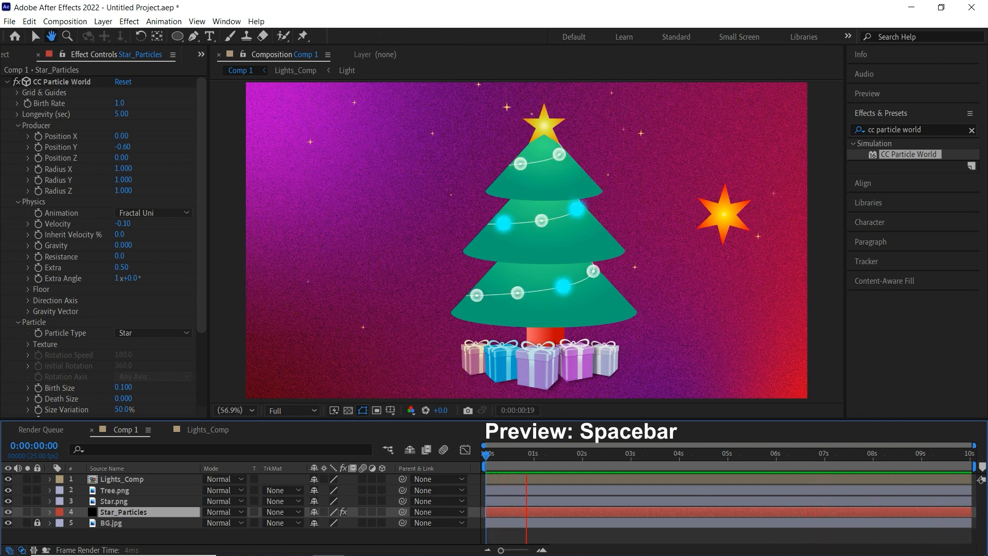
# Step: Shift the Star_Particles layer about 1.5 seconds earlier and extend its end to the end of Comp 1
pyautogui.click(553, 459)
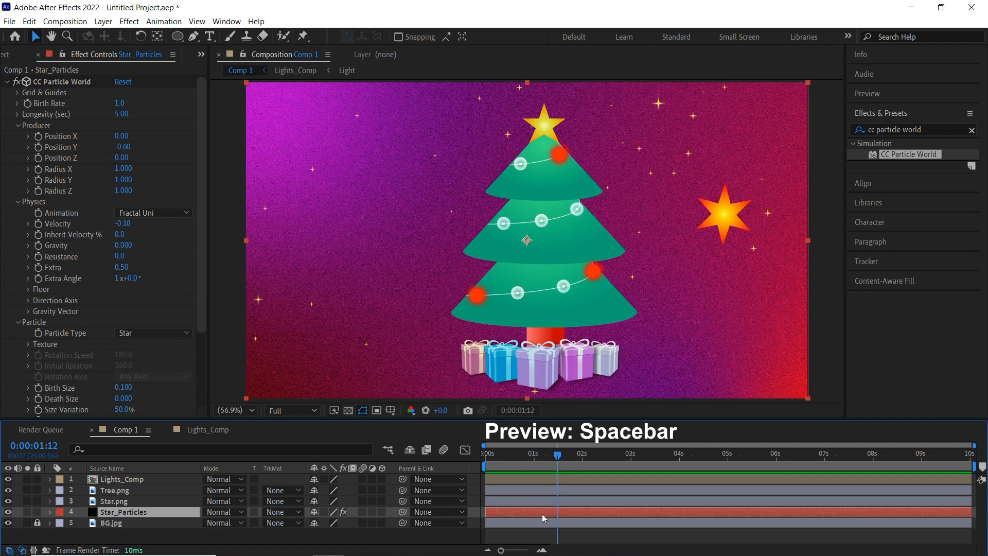
pyautogui.press('Home')
pyautogui.moveTo(582, 512); pyautogui.dragTo(513, 513)
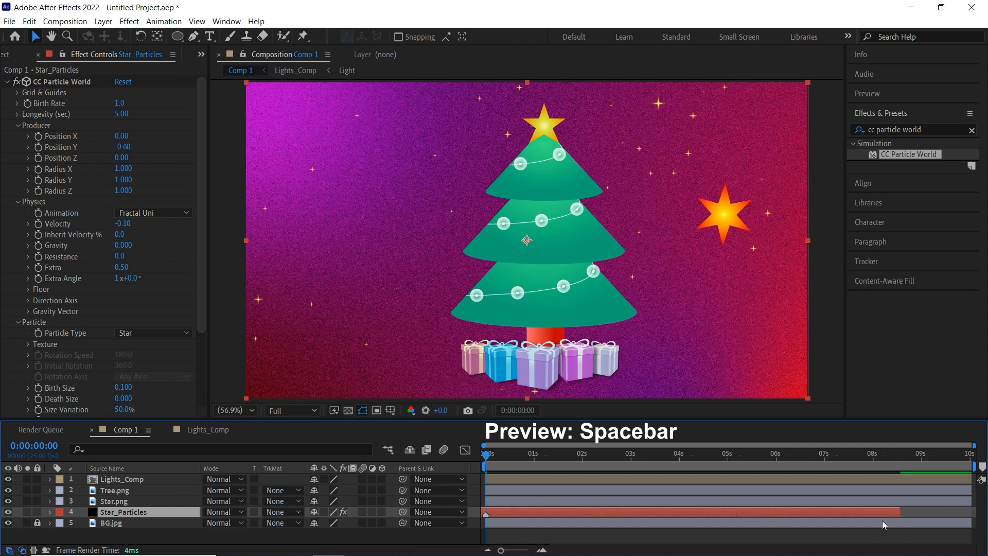
pyautogui.moveTo(901, 511); pyautogui.dragTo(975, 511)
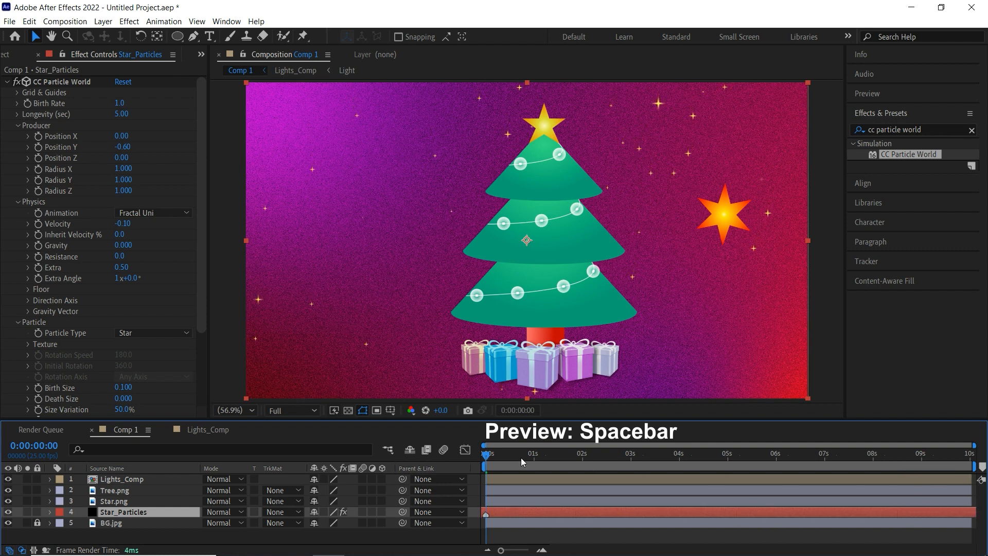
pyautogui.press('space')
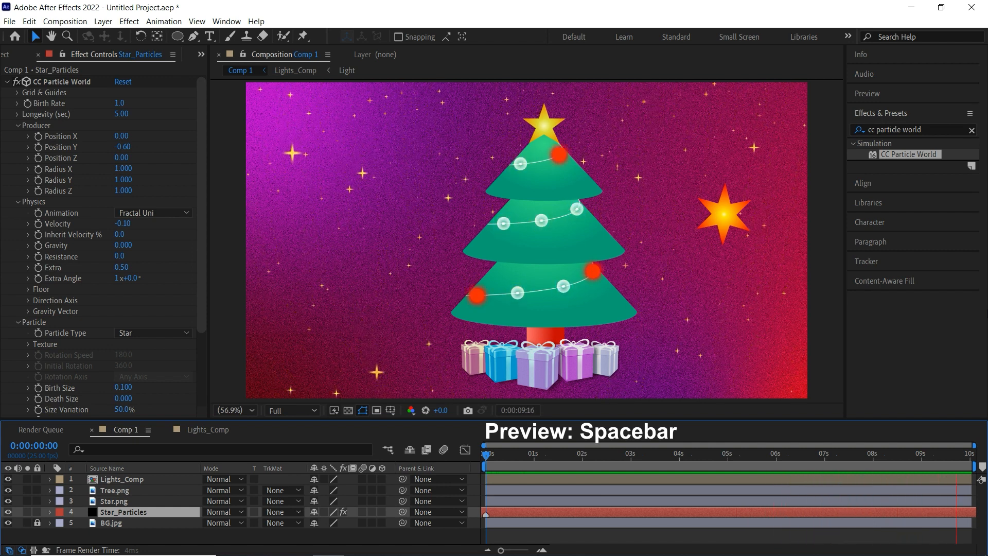
pyautogui.press('space')
pyautogui.moveTo(511, 455); pyautogui.dragTo(484, 460)
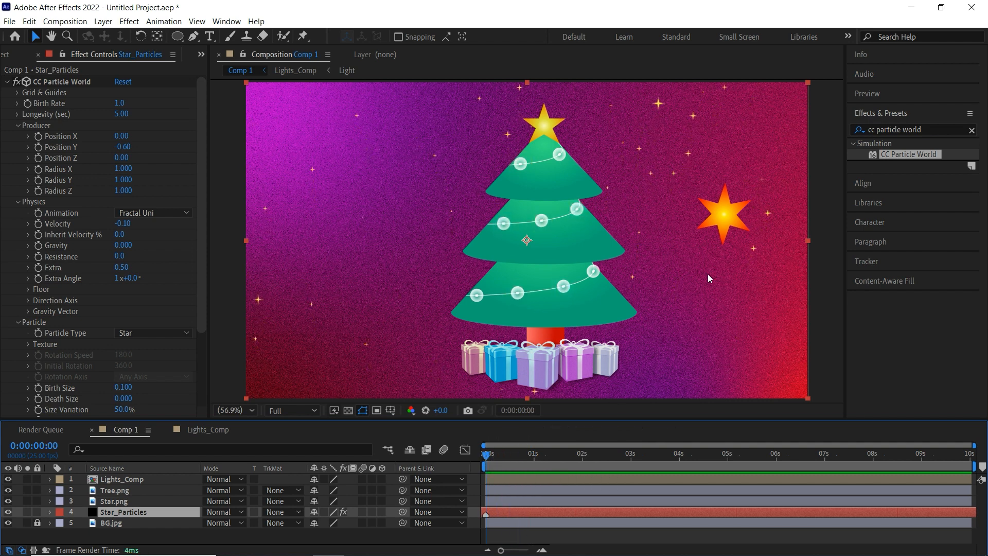
# Step: Draw a vertical line with the Pen tool from the hanging star's upper tip to above the canvas
pyautogui.click(721, 222)
pyautogui.moveTo(731, 226); pyautogui.dragTo(675, 251)
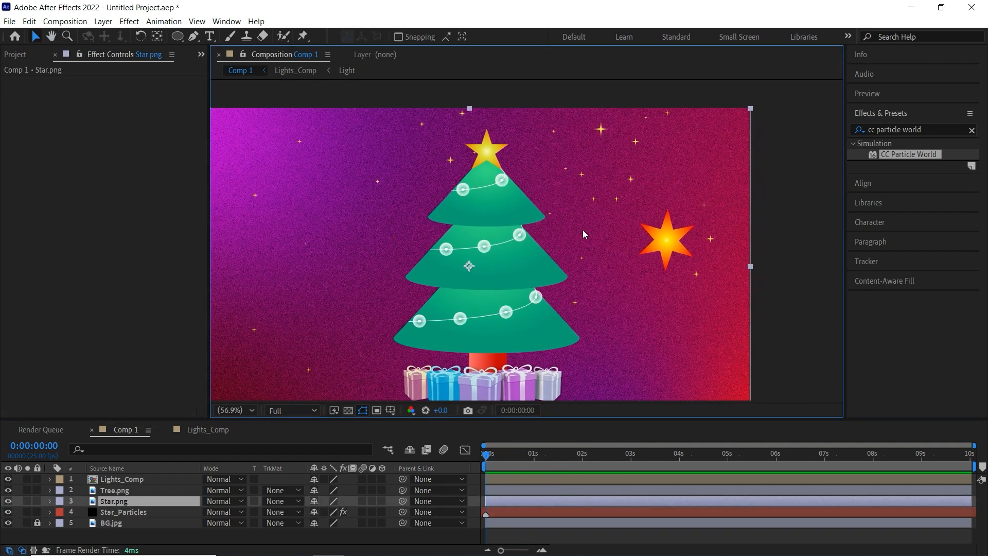
pyautogui.click(194, 36)
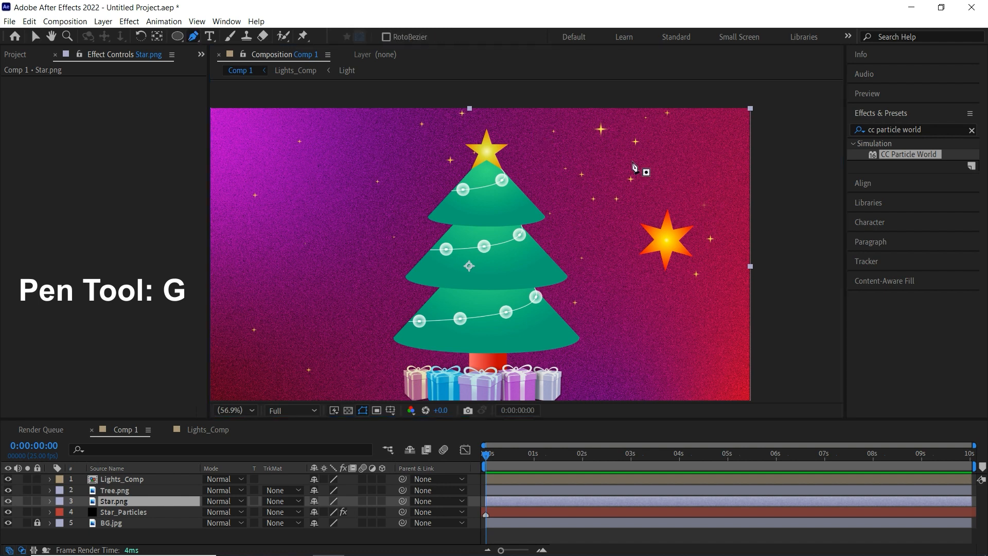
pyautogui.click(670, 219)
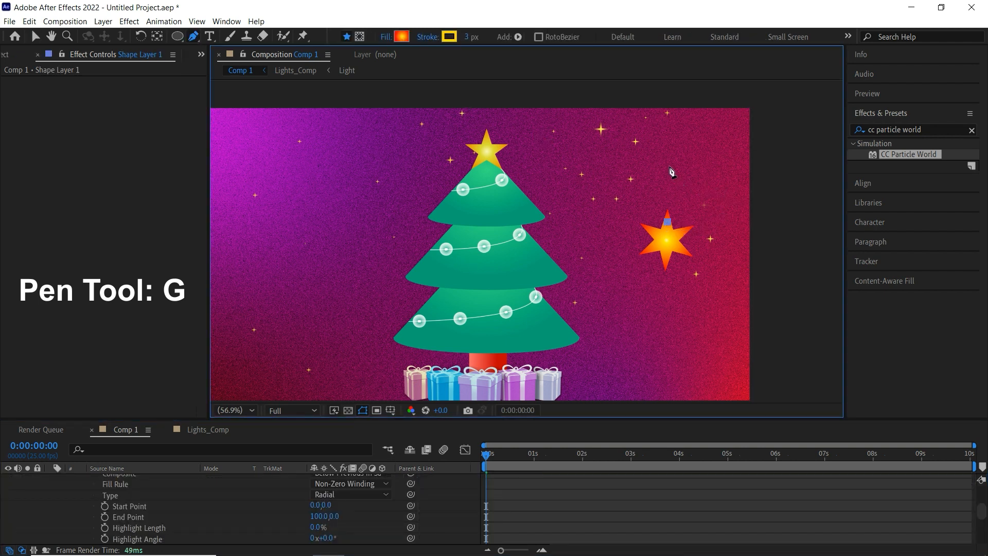
pyautogui.press(',')
pyautogui.click(651, 84)
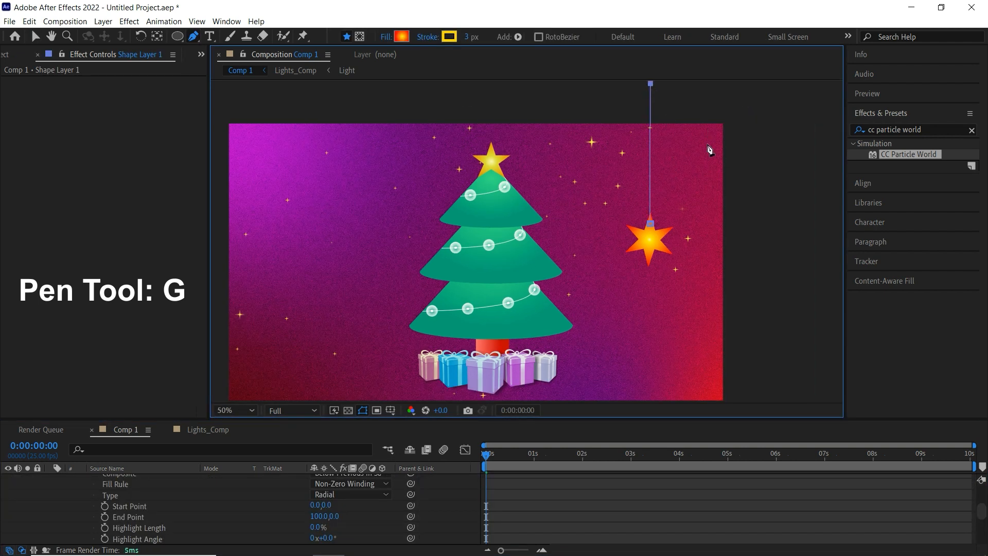
# Step: Rename the new shape layer as Line
pyautogui.scroll(3, 109, 519)
pyautogui.click(54, 479)
pyautogui.press('Return')
pyautogui.write('Line')
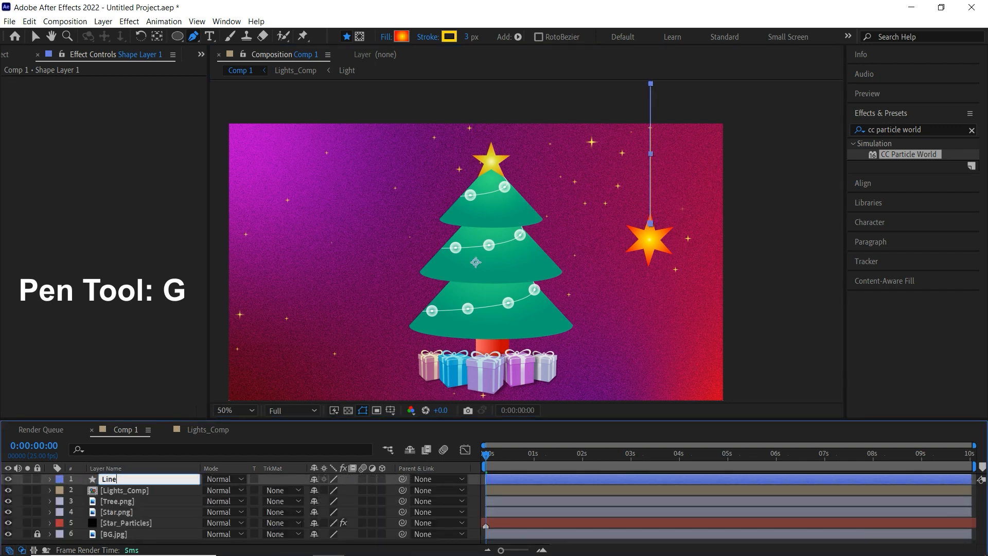
pyautogui.press('Return')
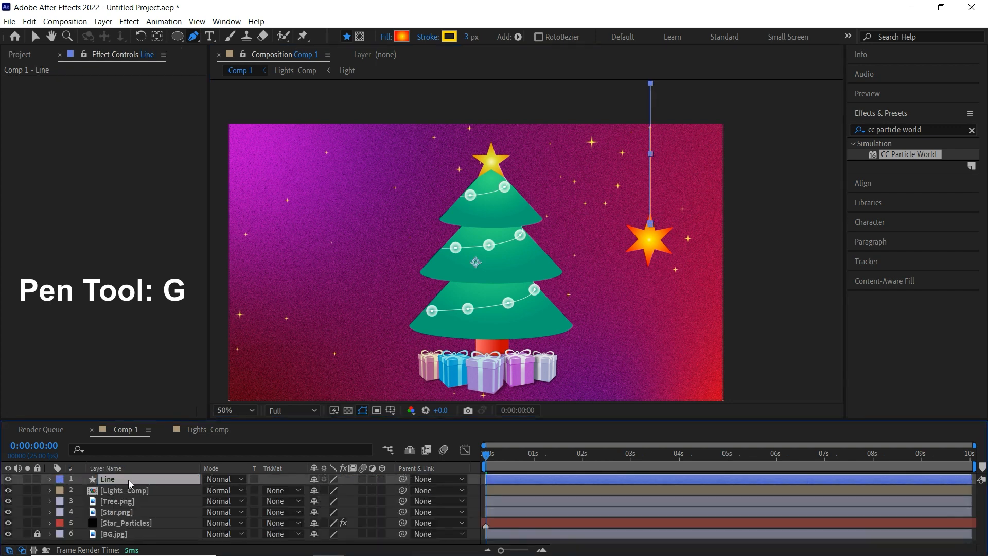
# Step: Move the Star.png layer above the Line layer and check the line by toggling its visibility
pyautogui.click(118, 513)
pyautogui.moveTo(119, 515); pyautogui.dragTo(129, 480)
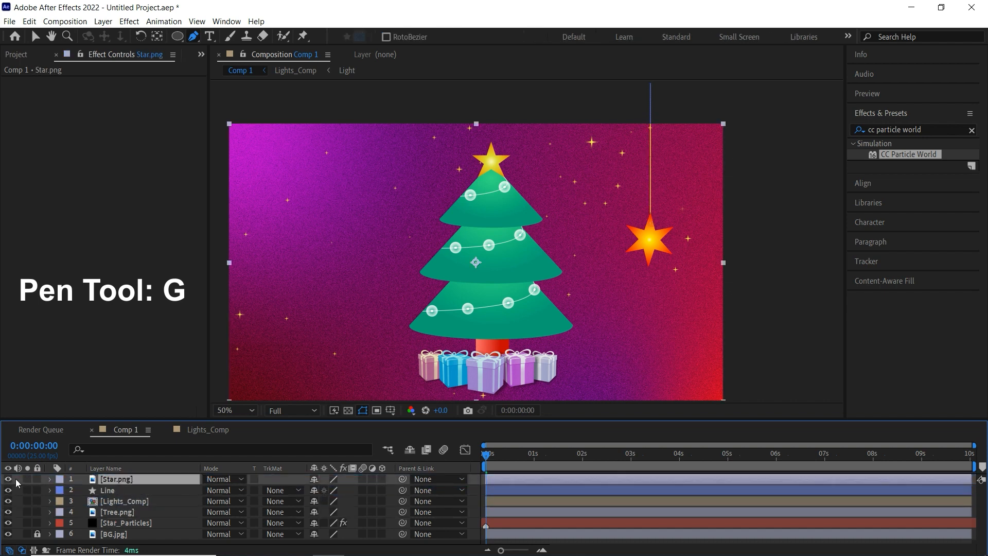
pyautogui.click(8, 491)
pyautogui.click(8, 491)
# Step: Pre-compose the Star.png and Line layers into a new composition named Star
pyautogui.click(115, 494)
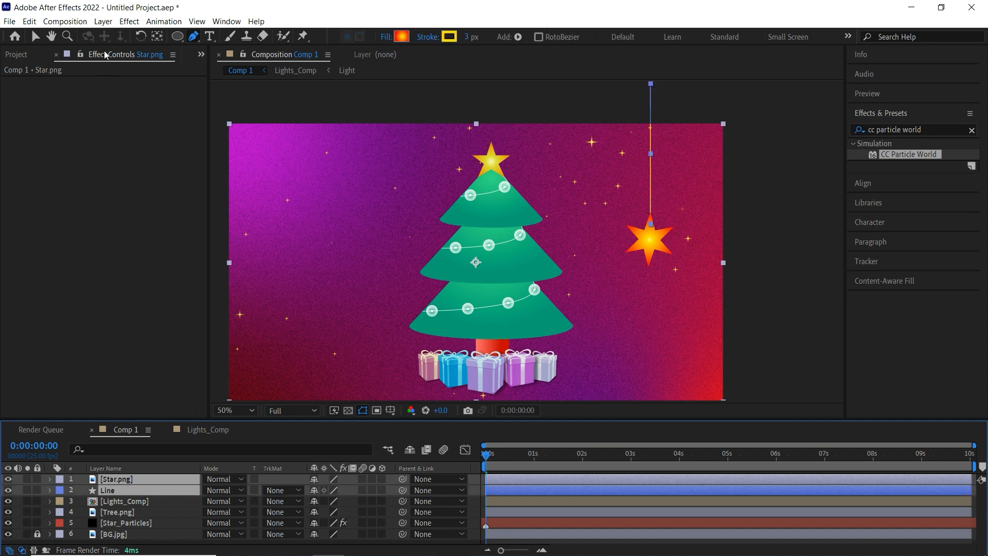
pyautogui.click(103, 22)
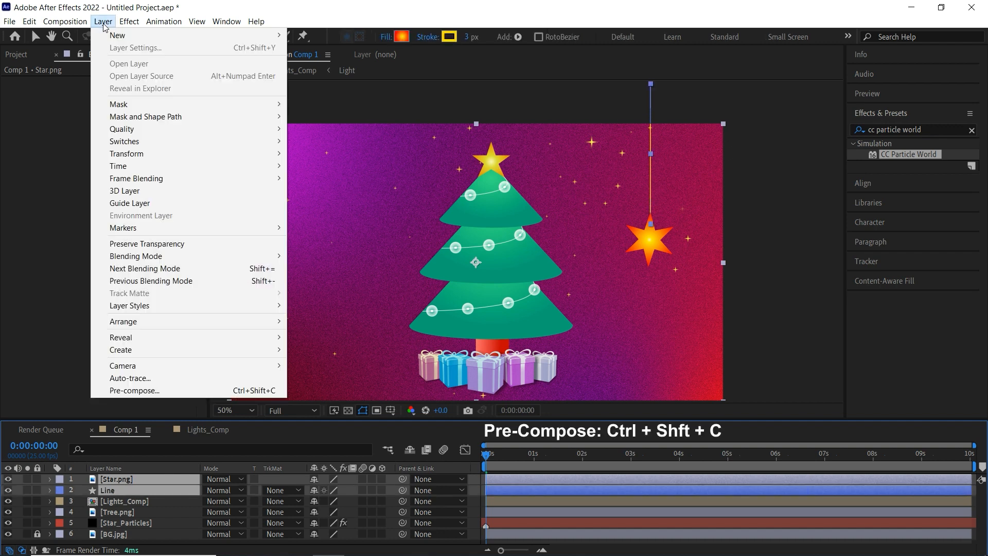
pyautogui.click(197, 392)
pyautogui.write('Star')
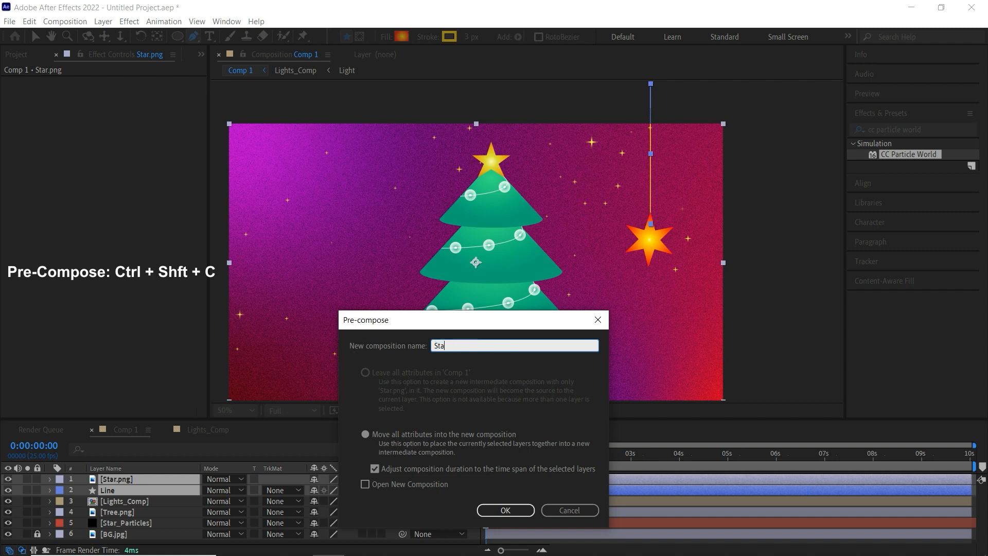
pyautogui.click(523, 510)
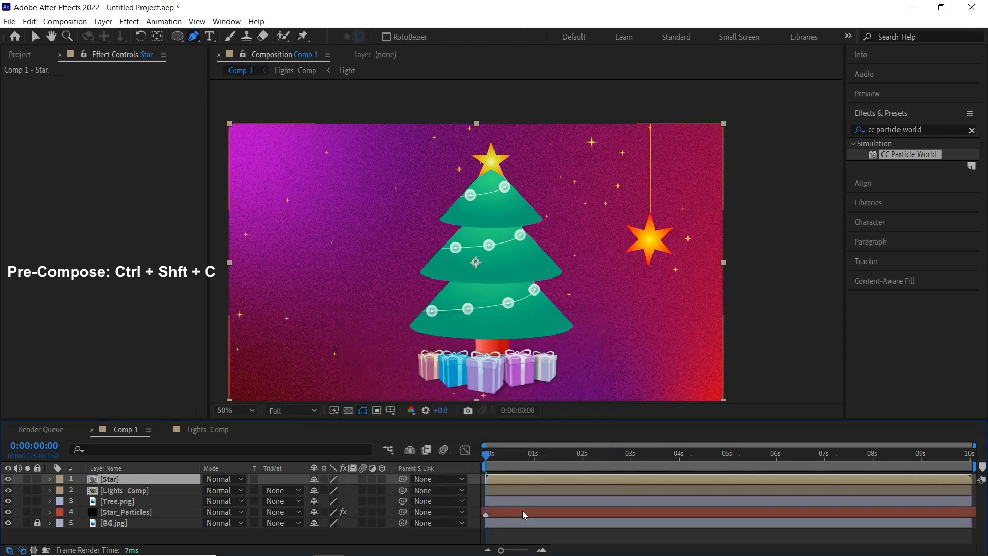
# Step: Open the Star composition and move the Line layer's anchor point to the upper end of the line above the canvas
pyautogui.doubleClick(517, 480)
pyautogui.moveTo(811, 240); pyautogui.dragTo(609, 286)
pyautogui.scroll(1, 604, 274)
pyautogui.moveTo(638, 418); pyautogui.dragTo(616, 441)
pyautogui.scroll(-3, 537, 255)
pyautogui.click(533, 222)
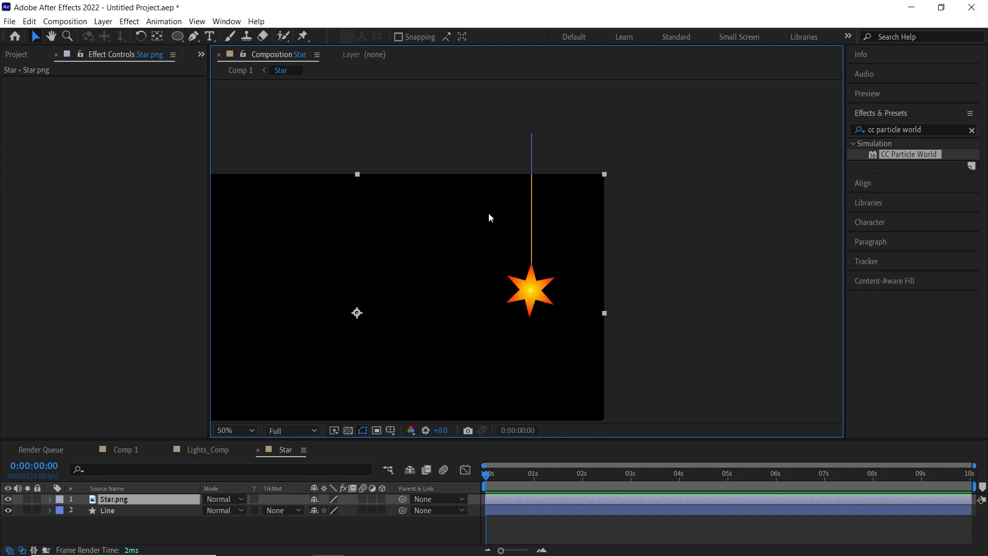
pyautogui.click(127, 509)
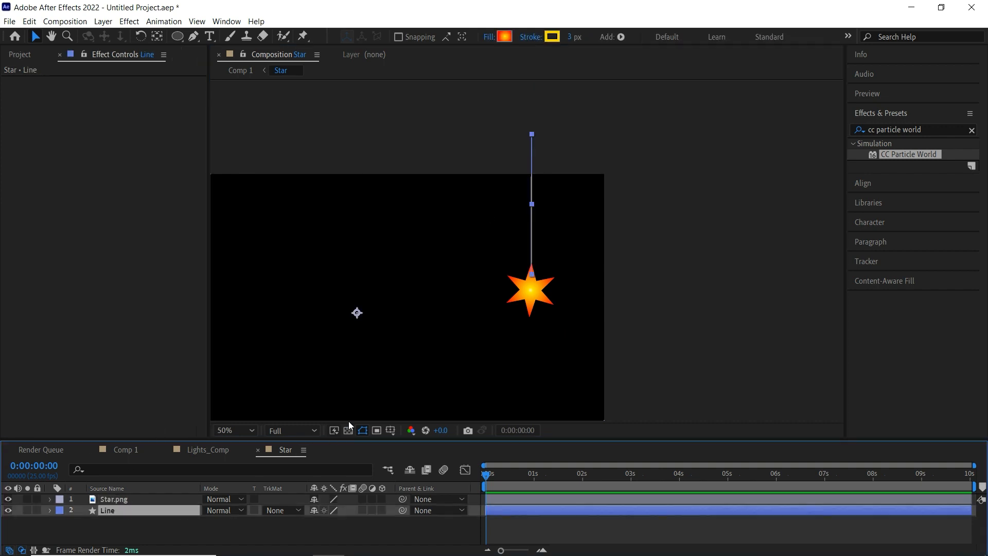
pyautogui.click(157, 36)
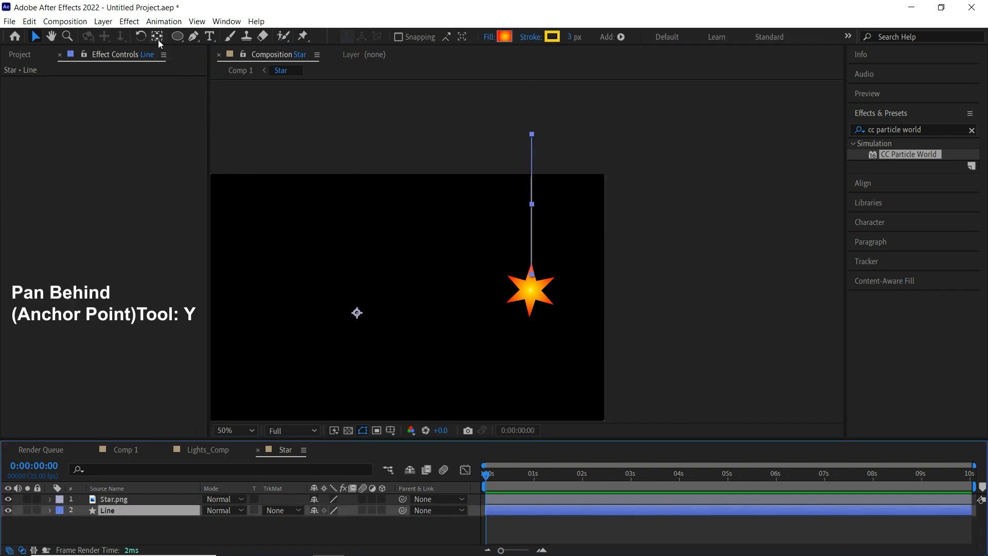
pyautogui.moveTo(356, 312); pyautogui.dragTo(532, 132)
# Step: Move the Star.png layer's anchor point from the composition centre to near the star's upper tip
pyautogui.press('z')
pyautogui.moveTo(523, 253); pyautogui.dragTo(545, 282)
pyautogui.press('v')
pyautogui.click(509, 499)
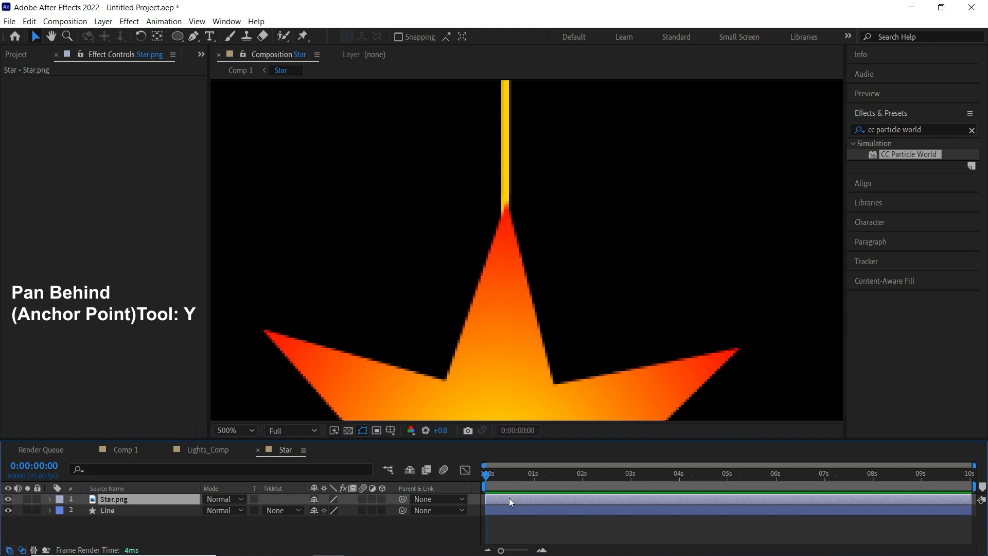
pyautogui.moveTo(520, 369); pyautogui.dragTo(519, 369)
pyautogui.hotkey('ctrl', 'shift', 'a')
pyautogui.press('z')
pyautogui.scroll(-6, 571, 280)
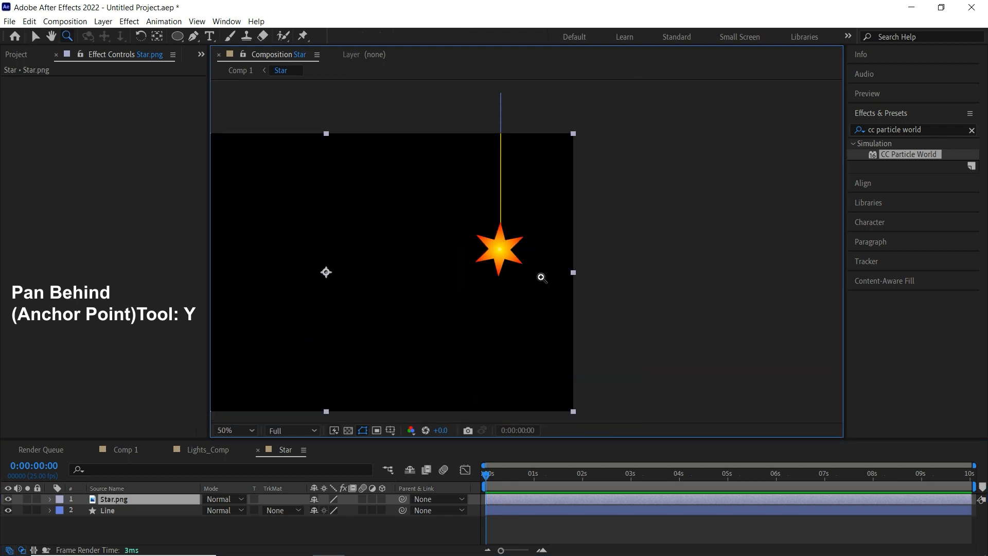
pyautogui.press('y')
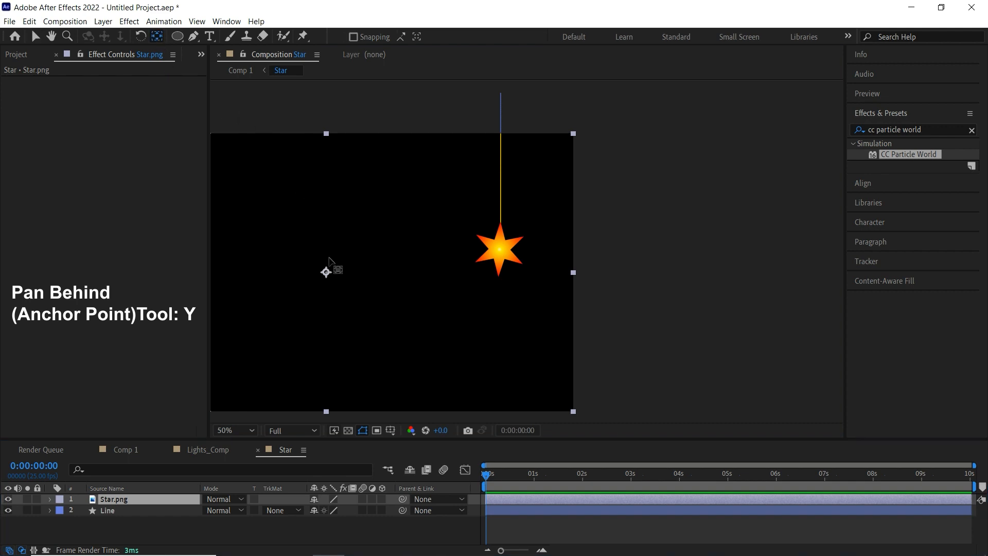
pyautogui.moveTo(326, 271); pyautogui.dragTo(499, 223)
# Step: Refine the Star.png anchor point so it sits exactly where the star's upper tip meets the line
pyautogui.press('z')
pyautogui.scroll(8, 510, 232)
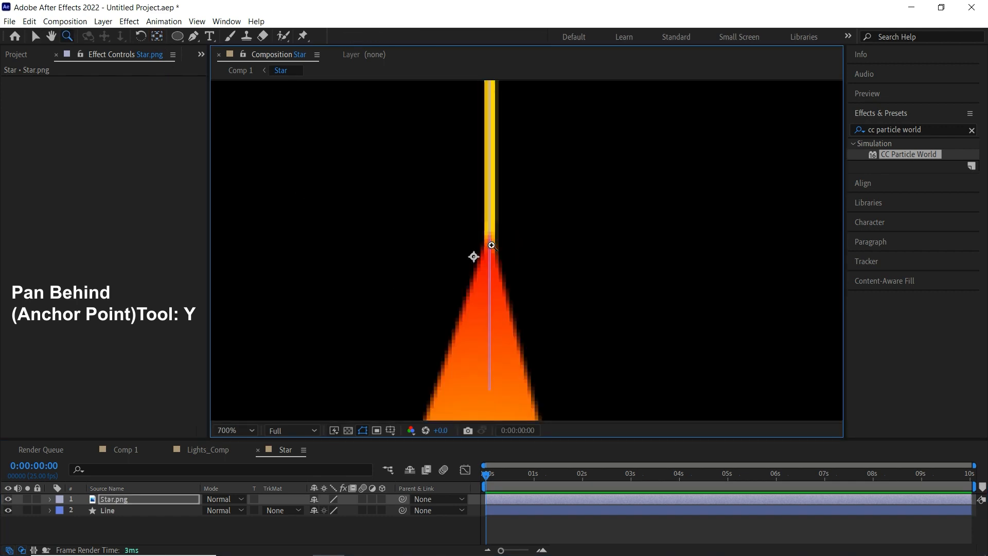
pyautogui.press('y')
pyautogui.moveTo(474, 256); pyautogui.dragTo(490, 233)
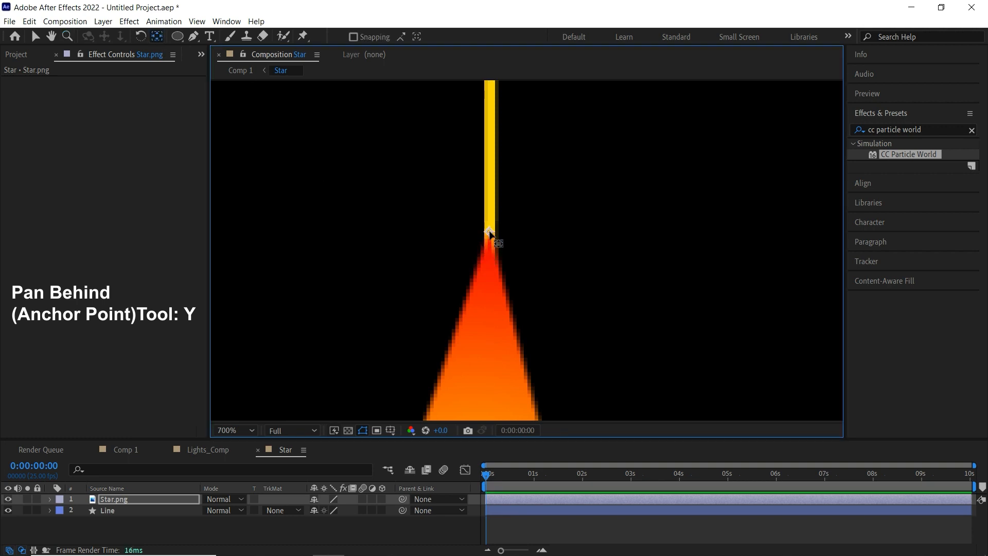
pyautogui.click(247, 437)
pyautogui.click(254, 202)
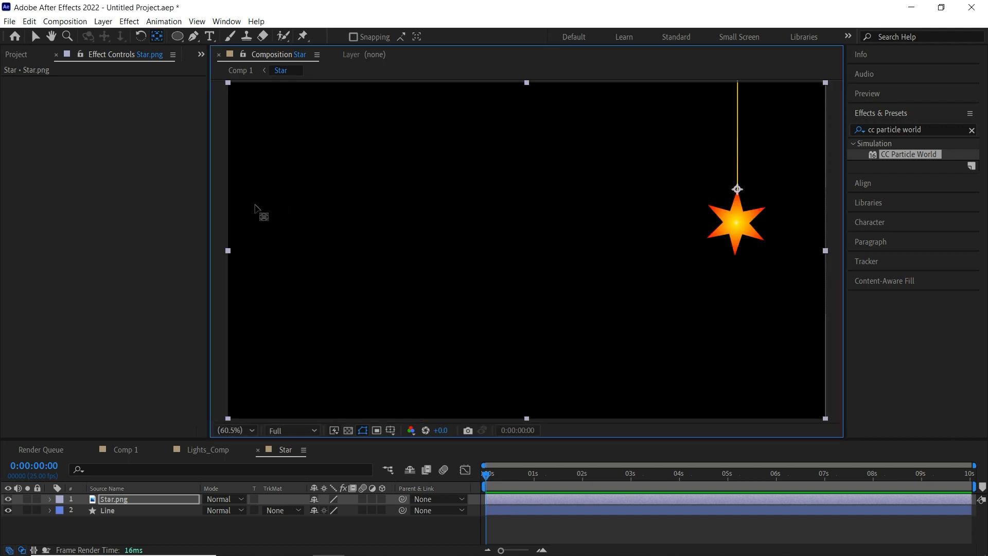
pyautogui.moveTo(596, 439); pyautogui.dragTo(598, 426)
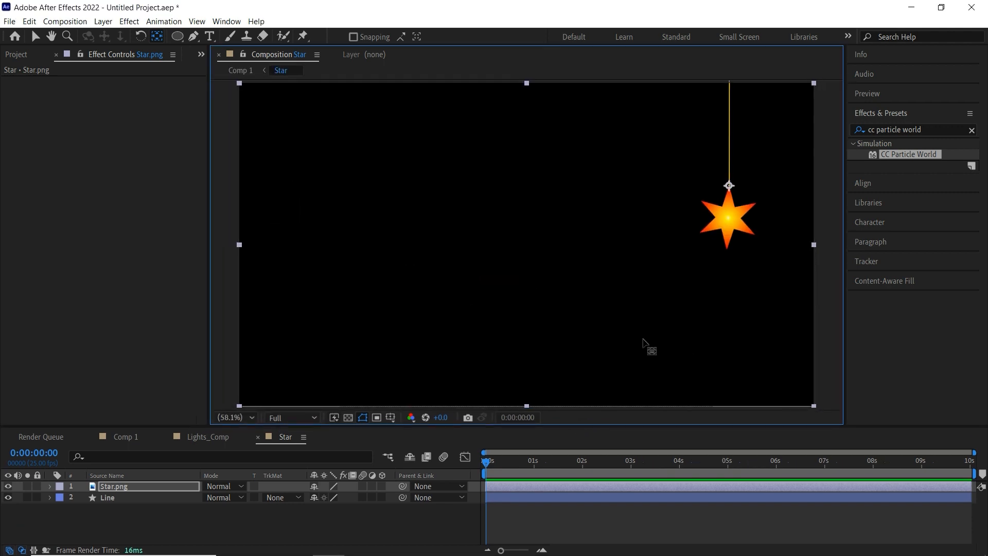
# Step: Check the Star.png layer by toggling its visibility and parent it to the Line layer
pyautogui.click(136, 512)
pyautogui.click(135, 488)
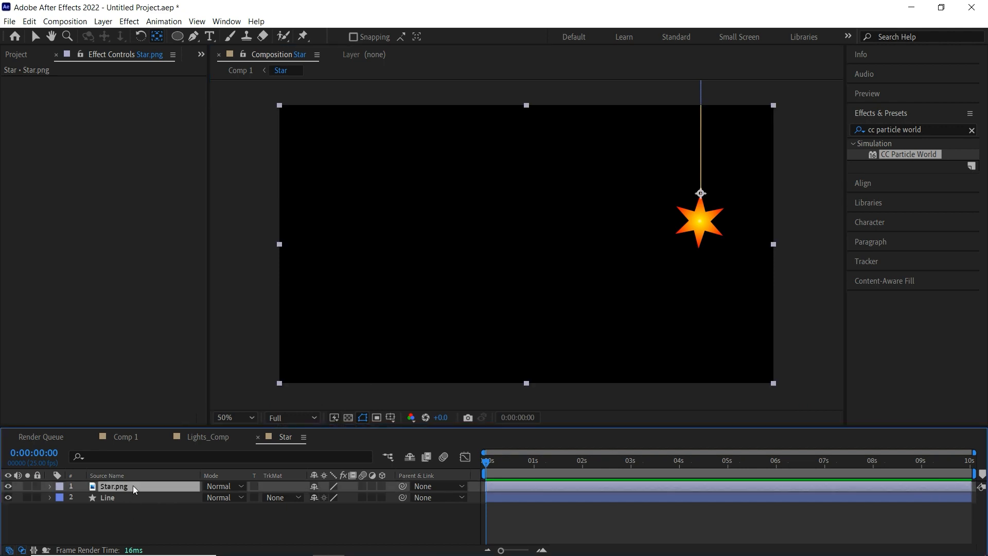
pyautogui.click(8, 487)
pyautogui.click(8, 486)
pyautogui.moveTo(403, 486); pyautogui.dragTo(161, 499)
# Step: Add Rotation keyframes to the Line layer at 0 and 1 seconds, setting the one at 0 seconds to 2°
pyautogui.click(158, 499)
pyautogui.press('r')
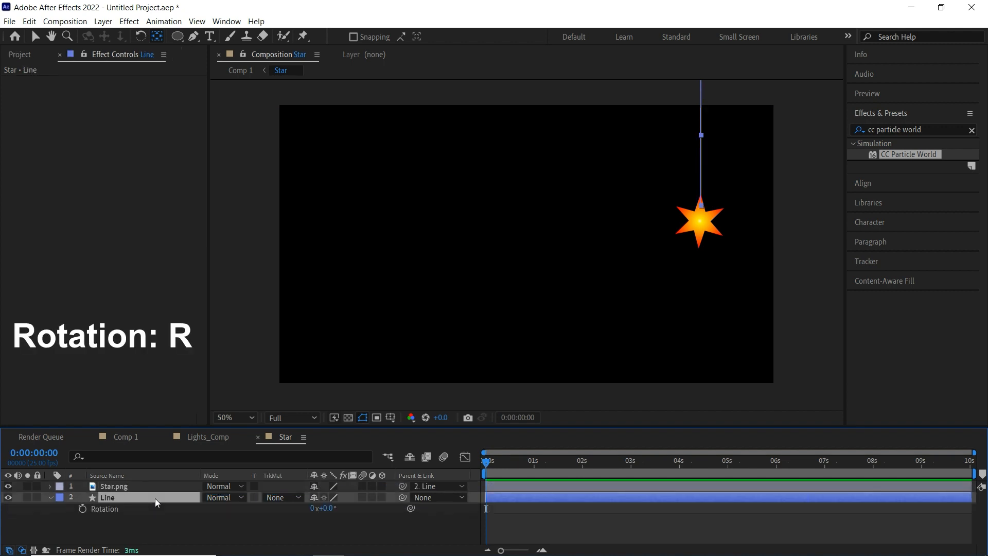
pyautogui.click(82, 509)
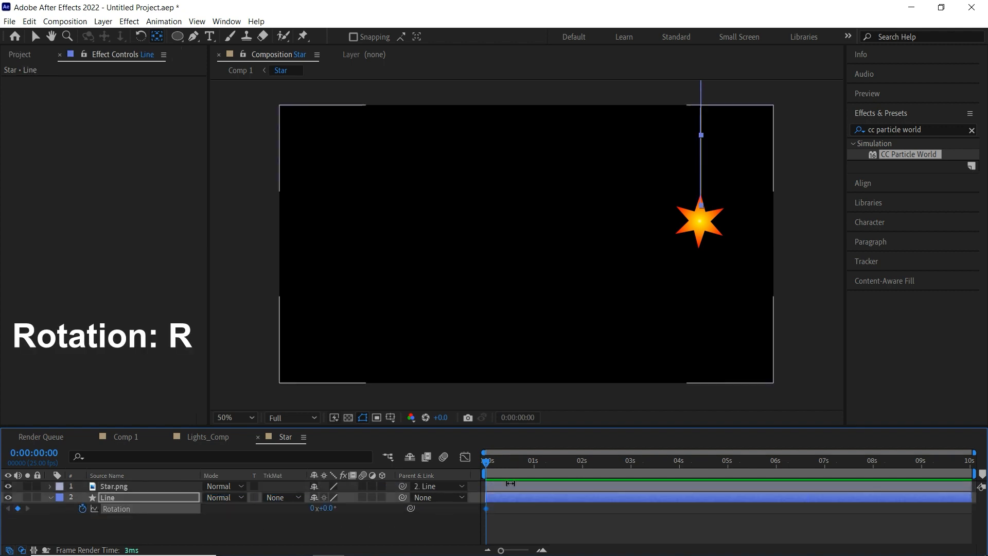
pyautogui.click(535, 463)
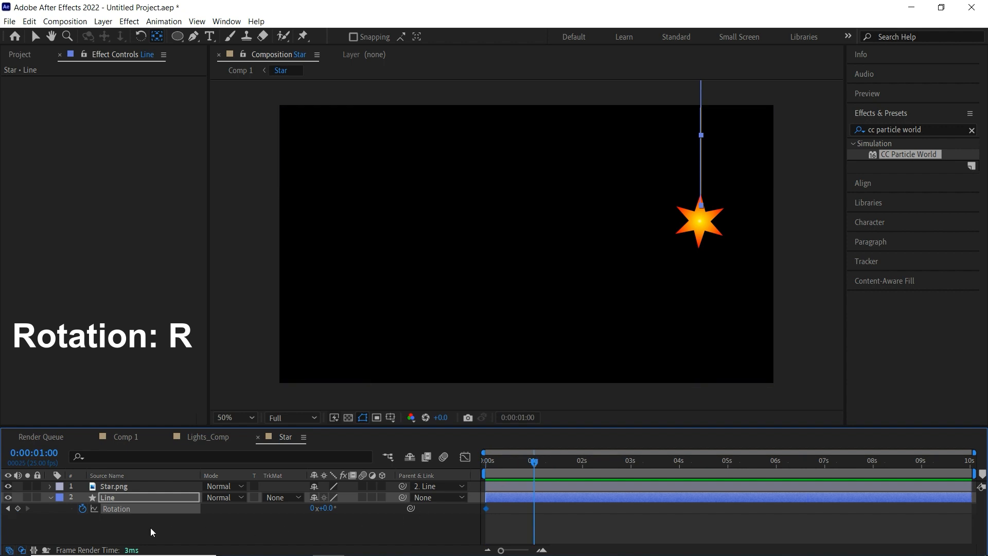
pyautogui.moveTo(536, 468); pyautogui.dragTo(473, 480)
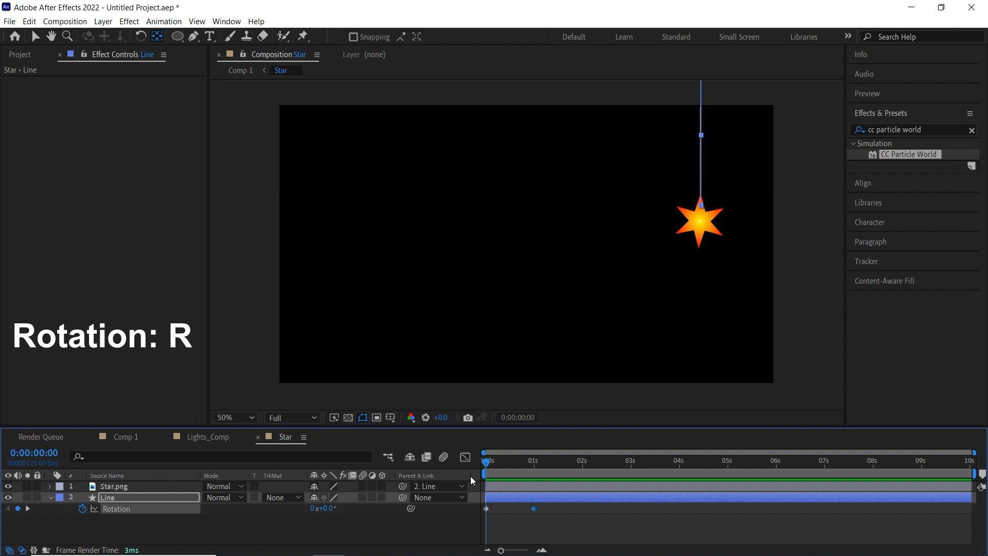
pyautogui.click(326, 508)
pyautogui.press('Return')
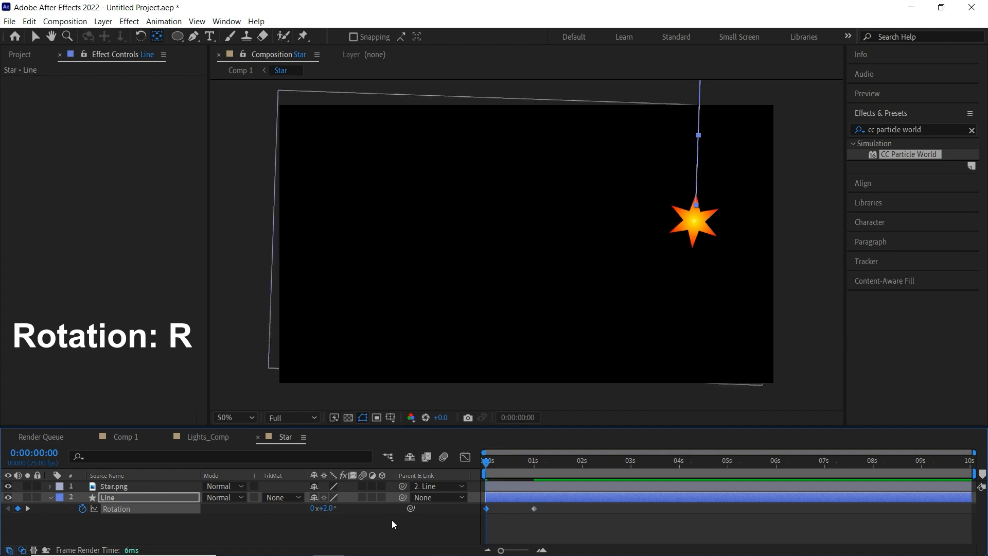
# Step: Set the Line layer's Rotation to -2° at 1 second and 2° at 2 seconds
pyautogui.moveTo(566, 466); pyautogui.dragTo(534, 466)
pyautogui.click(337, 508)
pyautogui.press('Return')
pyautogui.click(583, 465)
pyautogui.click(328, 508)
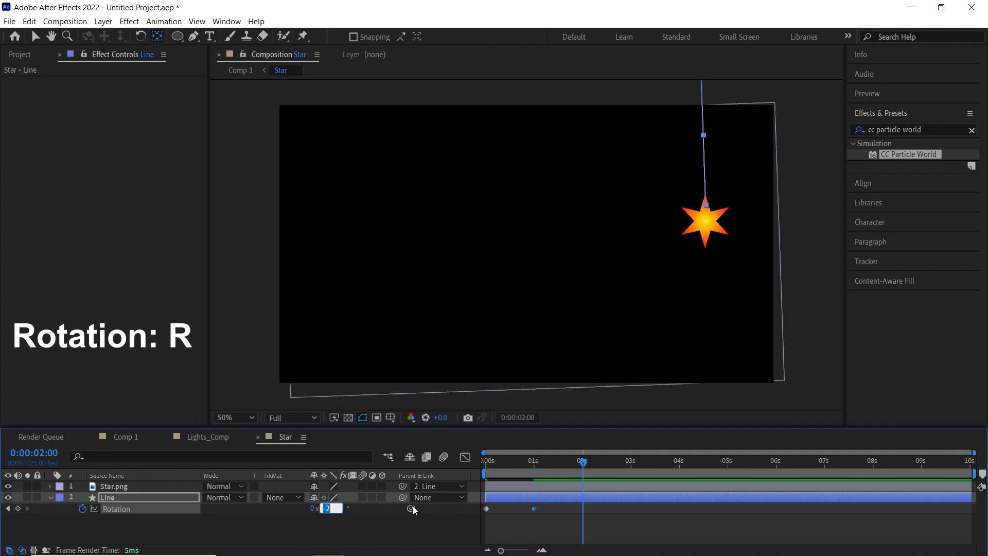
pyautogui.write('2')
pyautogui.press('Return')
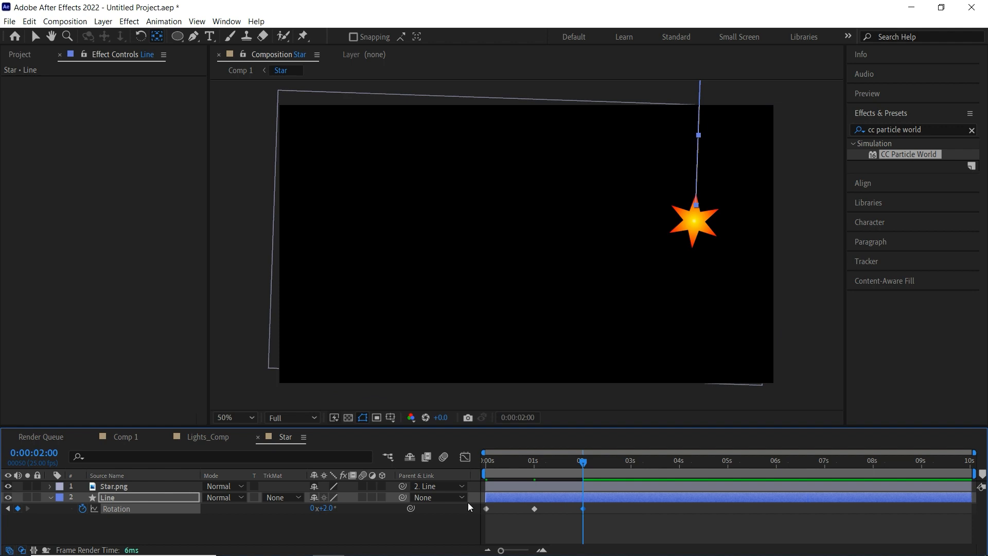
# Step: Apply Easy Ease to all three Rotation keyframes of the Line layer
pyautogui.moveTo(605, 509); pyautogui.dragTo(478, 528)
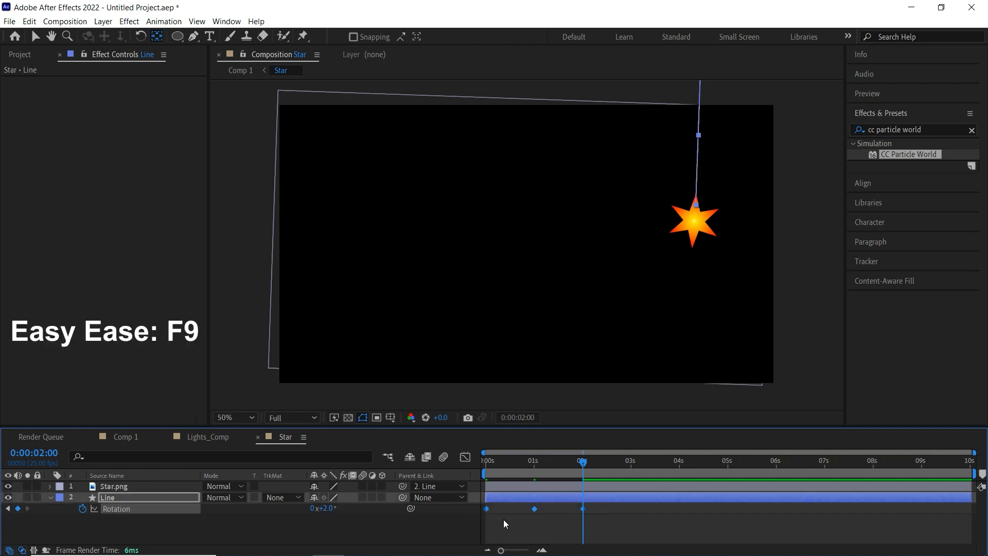
pyautogui.rightClick(583, 511)
pyautogui.moveTo(659, 507)
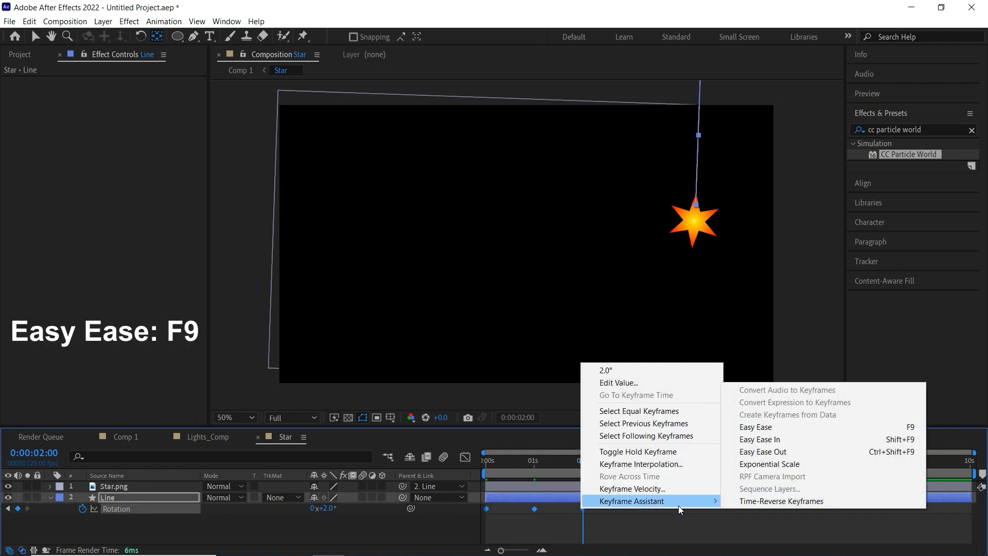
pyautogui.click(815, 427)
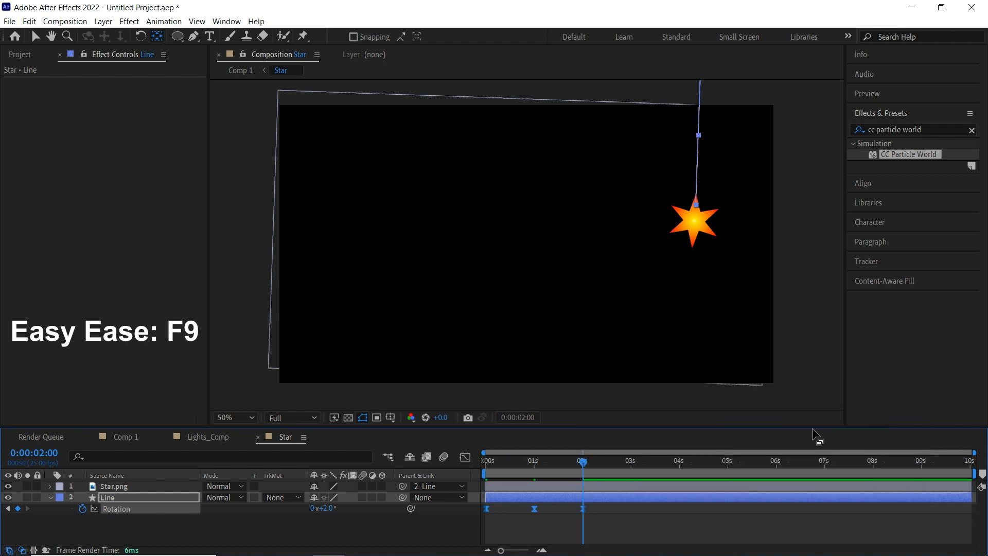
# Step: Preview the star's swing from the start of the Star composition
pyautogui.moveTo(586, 463); pyautogui.dragTo(437, 474)
pyautogui.click(518, 525)
pyautogui.press('space')
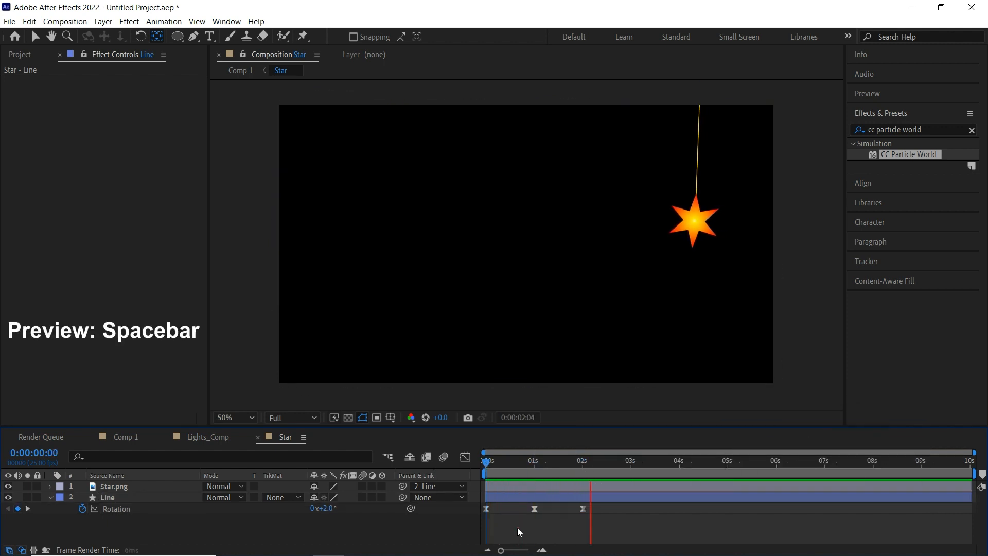
pyautogui.press('space')
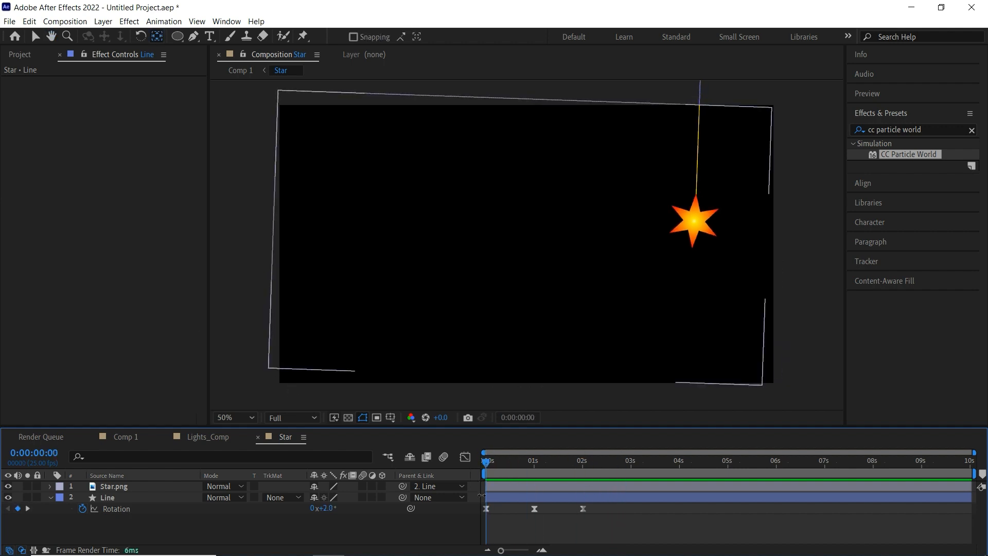
# Step: Add the expression loopOut() to the Line layer's Rotation and preview the looping swing
pyautogui.keyDown('alt'); pyautogui.click(82, 508); pyautogui.keyUp('alt')
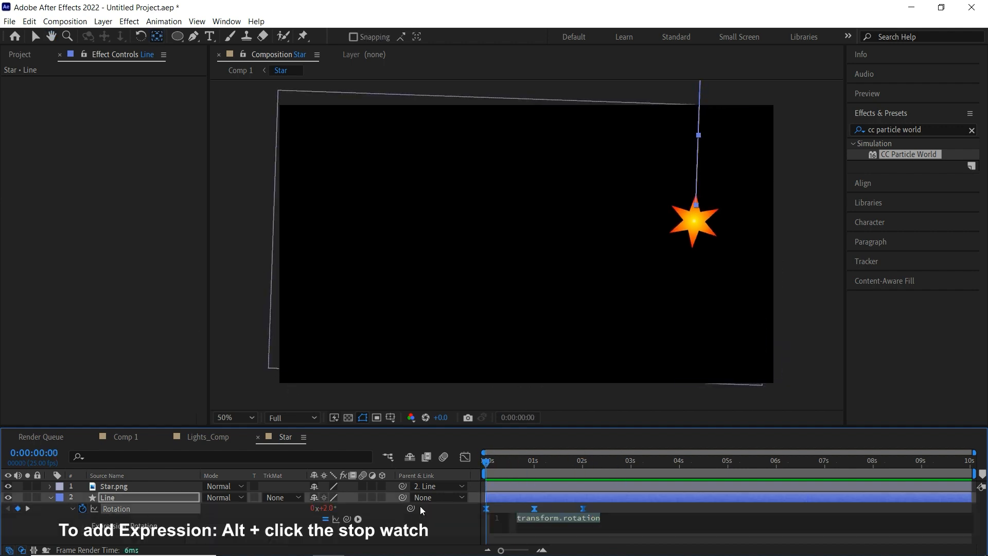
pyautogui.write('loopOut()')
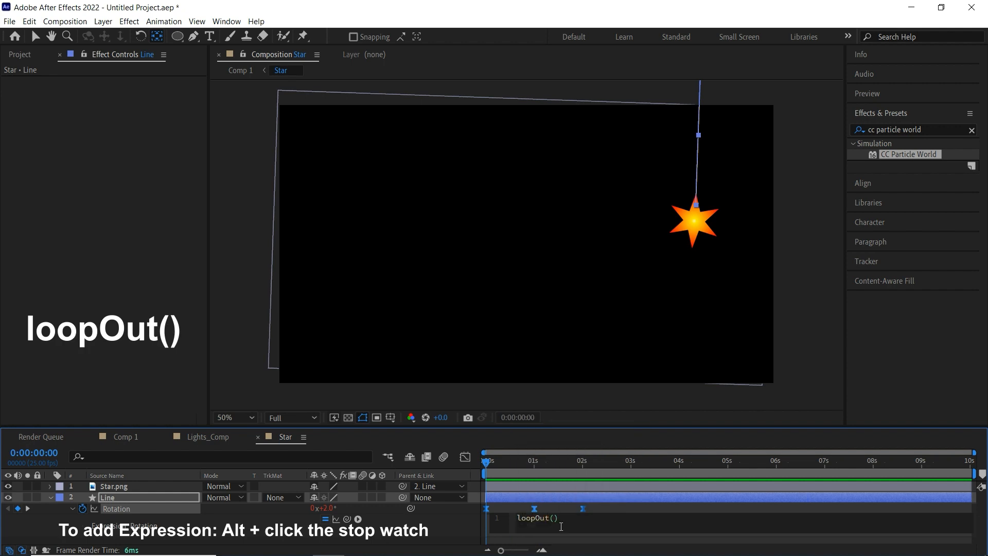
pyautogui.click(561, 538)
pyautogui.press('space')
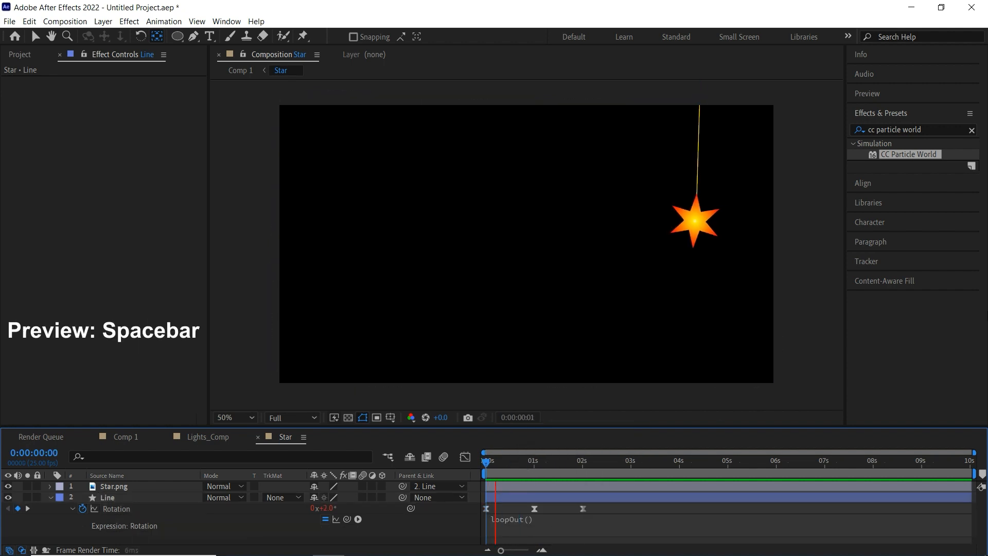
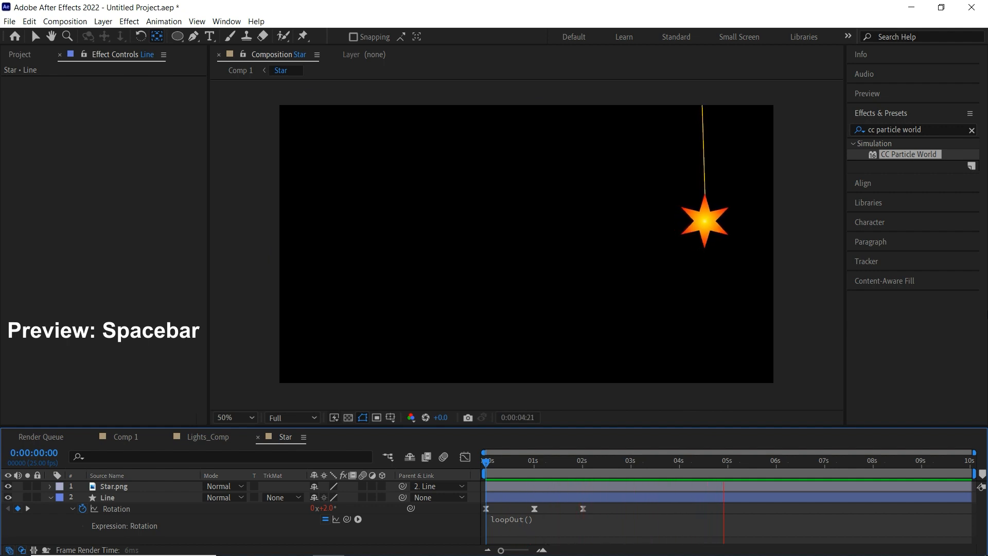
pyautogui.press('space')
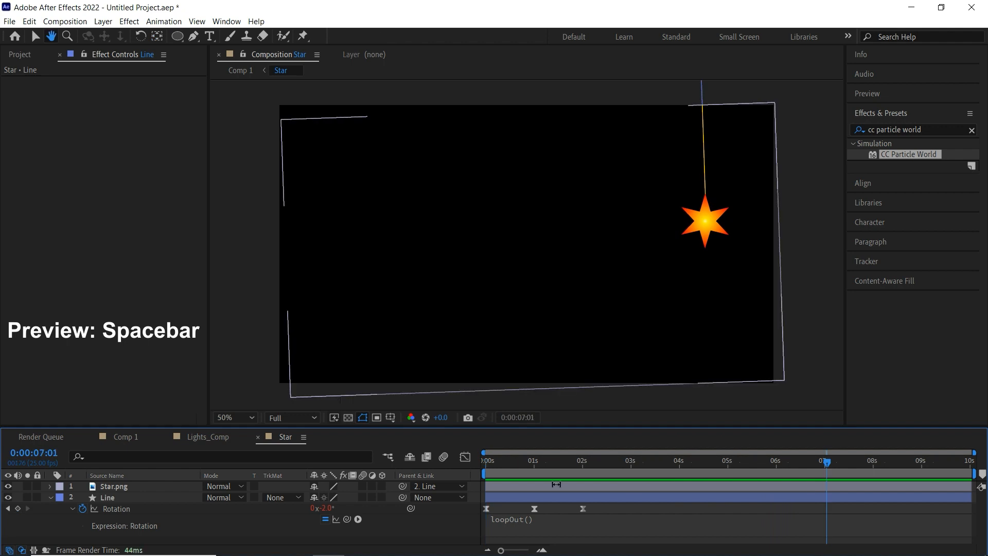
# Step: Copy the Line layer's Rotation keyframes, paste them onto Star.png's Rotation at 0 seconds, and preview the animation
pyautogui.click(537, 497)
pyautogui.moveTo(534, 465); pyautogui.dragTo(480, 476)
pyautogui.moveTo(600, 509); pyautogui.dragTo(484, 523)
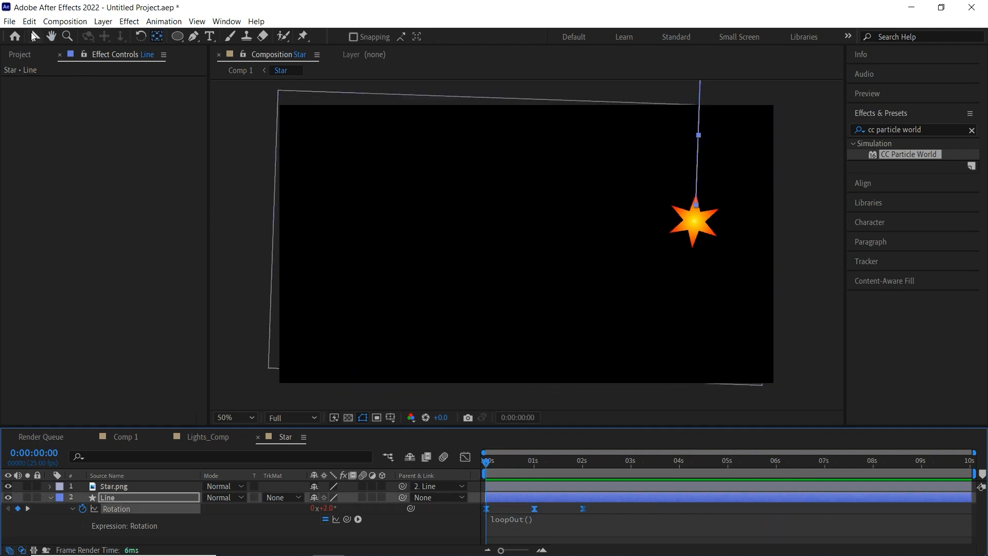
pyautogui.click(29, 22)
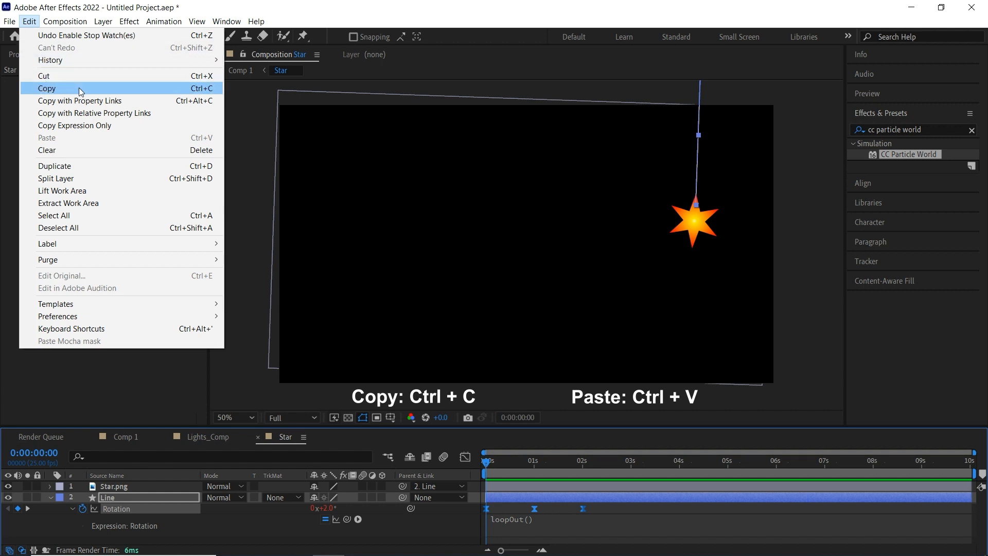
pyautogui.click(79, 88)
pyautogui.click(138, 489)
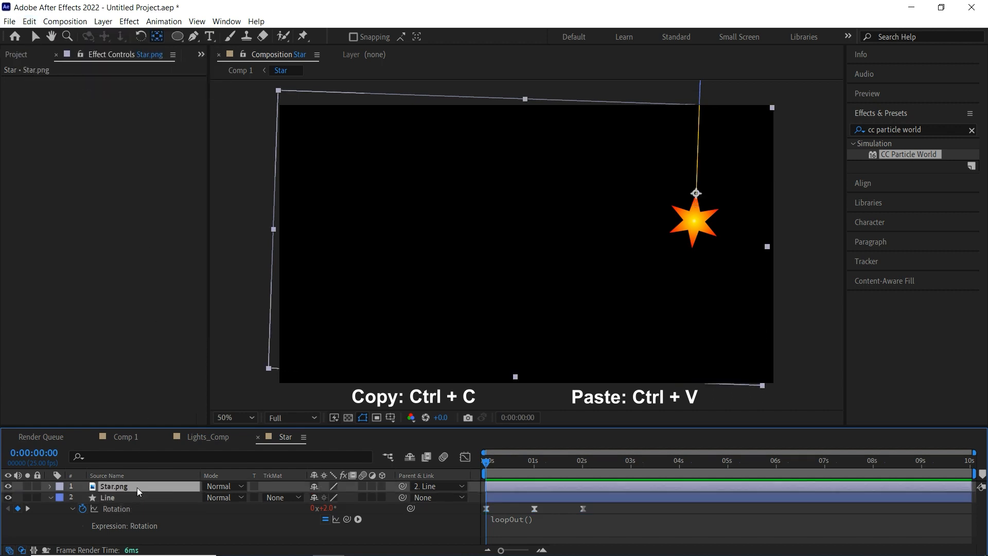
pyautogui.press('r')
pyautogui.click(106, 498)
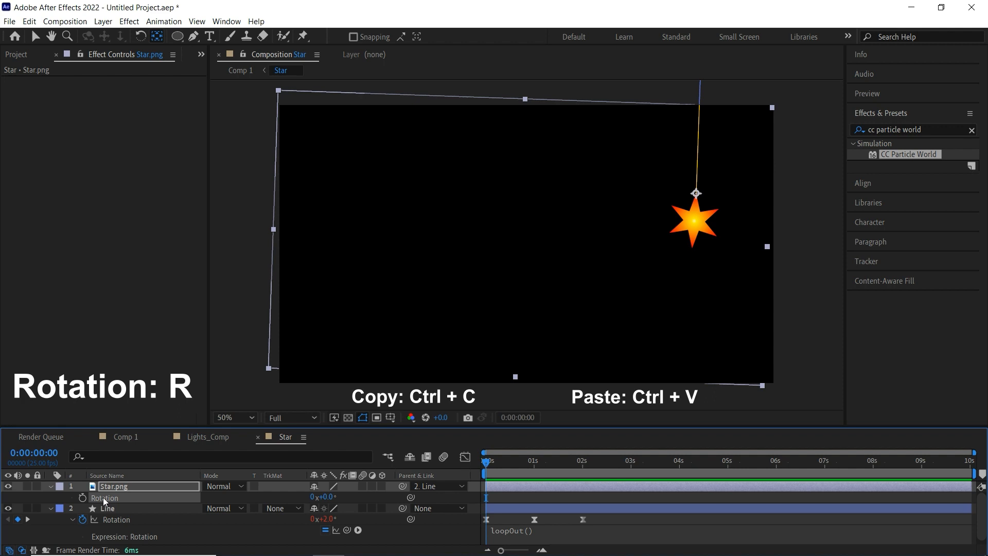
pyautogui.click(31, 23)
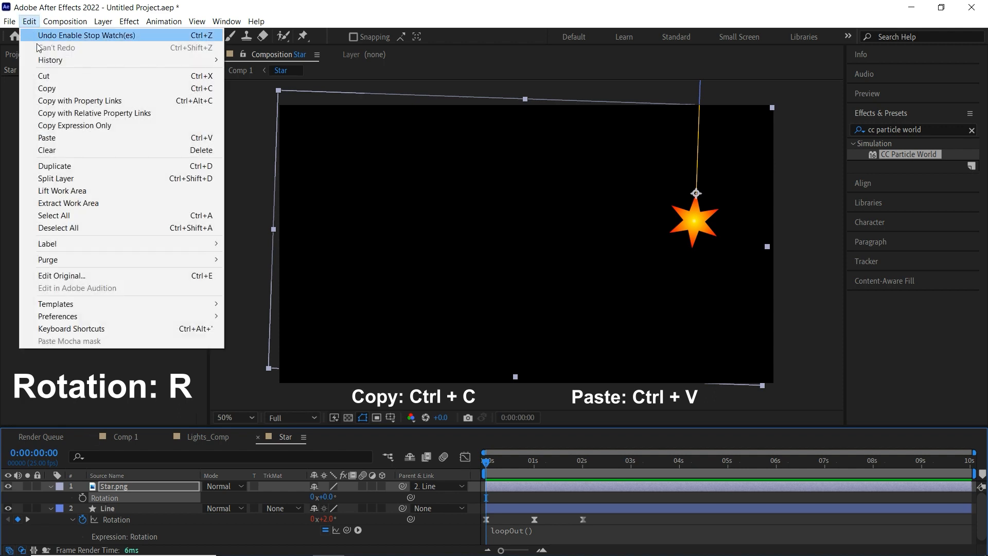
pyautogui.click(64, 137)
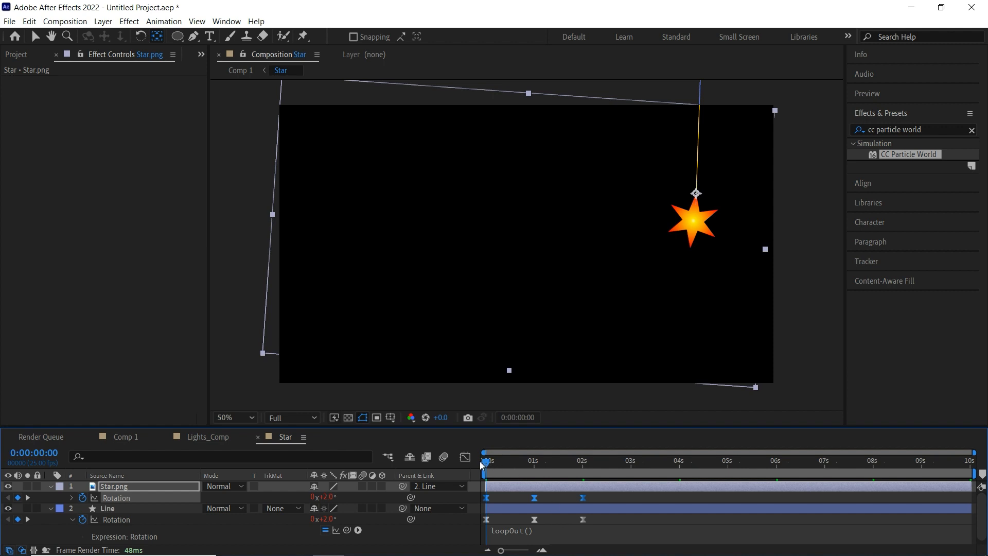
pyautogui.press('space')
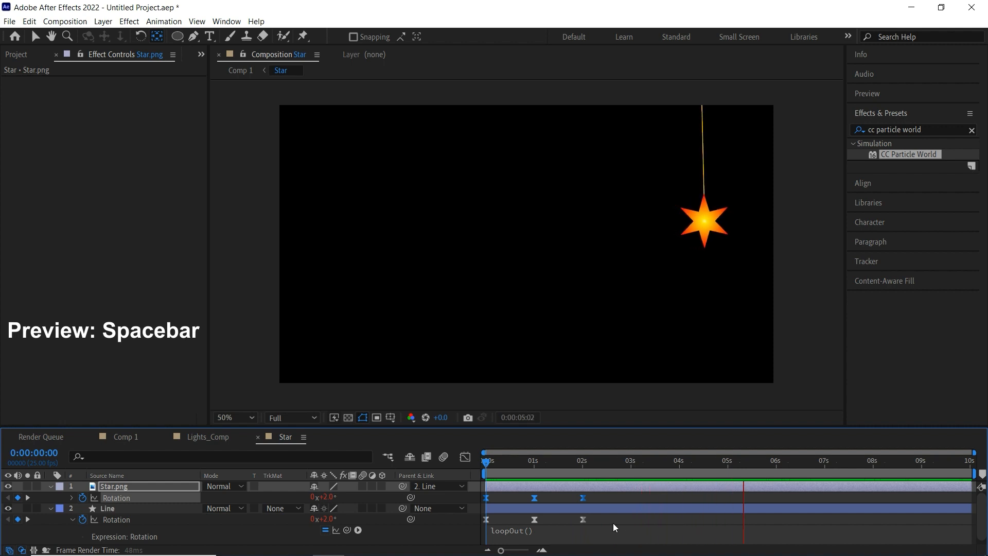
# Step: Stop the preview, collapse the keyframed properties of the Star.png and Line layers, and return to Comp 1
pyautogui.press('space')
pyautogui.press('u')
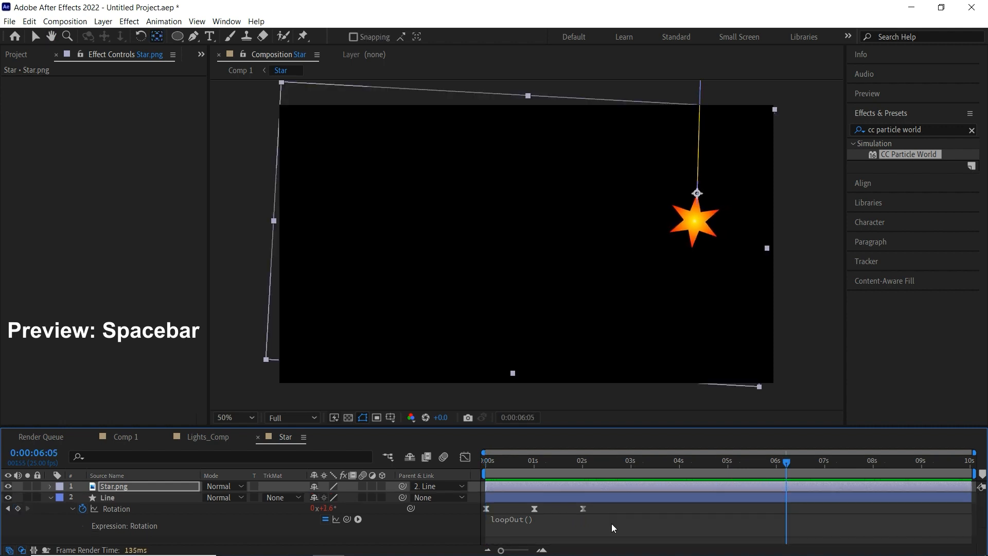
pyautogui.click(600, 498)
pyautogui.press('u')
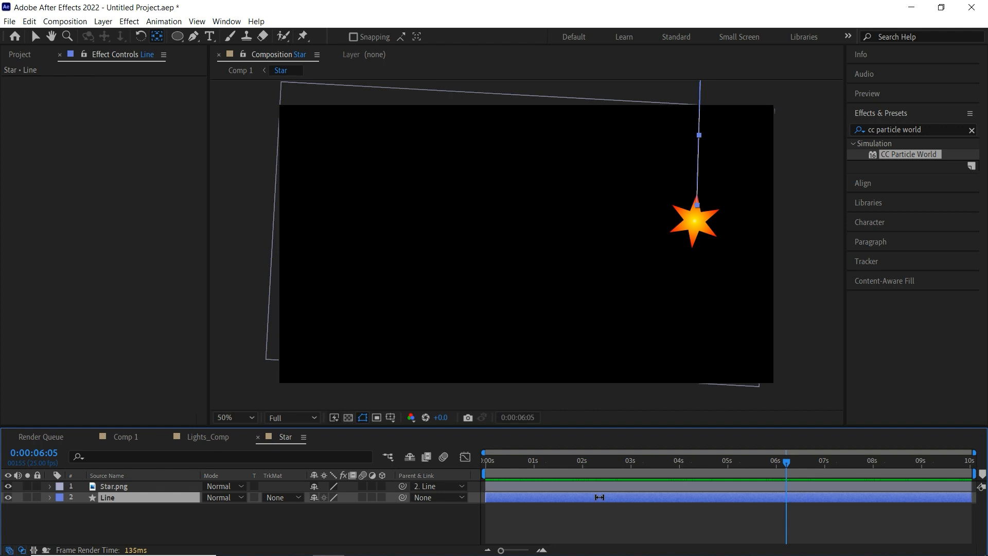
pyautogui.press('Tab')
pyautogui.click(548, 496)
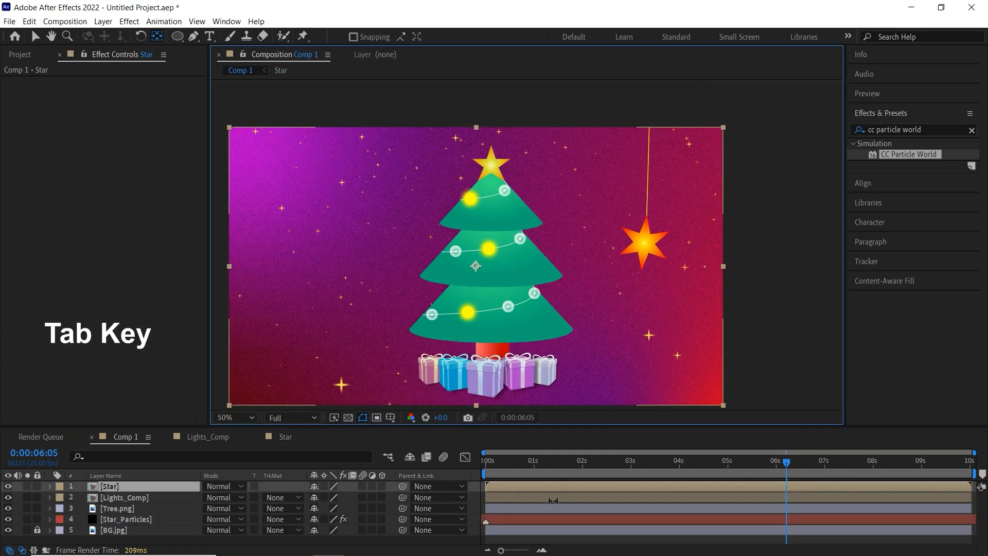
# Step: Fit Comp 1 in the viewer and check the Star layer by toggling its visibility off and on
pyautogui.press('z')
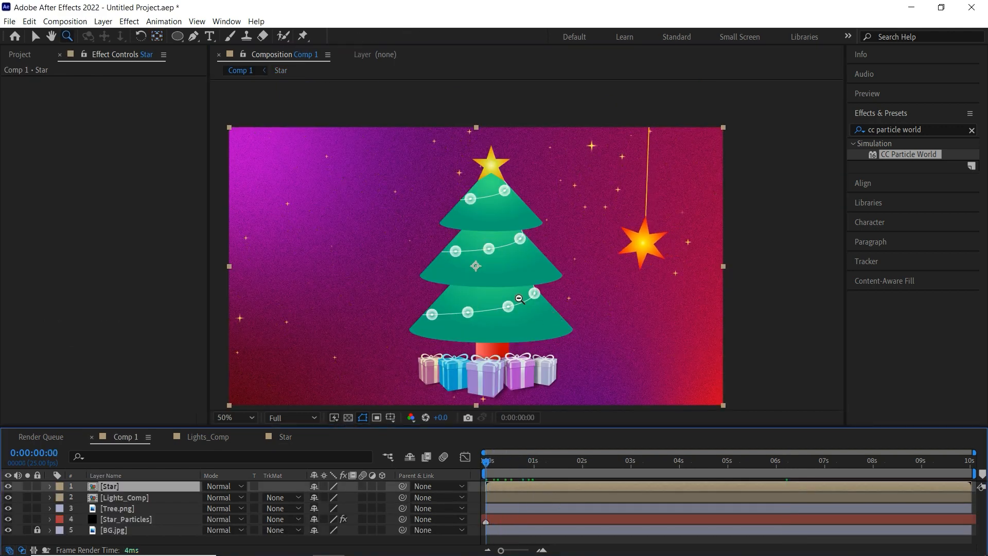
pyautogui.keyDown('alt'); pyautogui.click(519, 299); pyautogui.keyUp('alt')
pyautogui.click(241, 414)
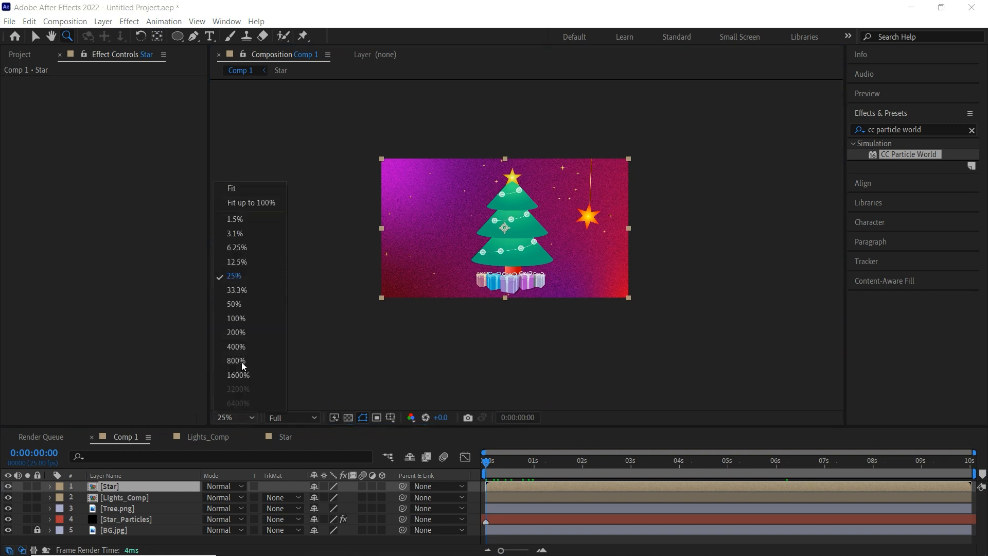
pyautogui.click(257, 193)
pyautogui.press('v')
pyautogui.click(8, 486)
pyautogui.click(8, 486)
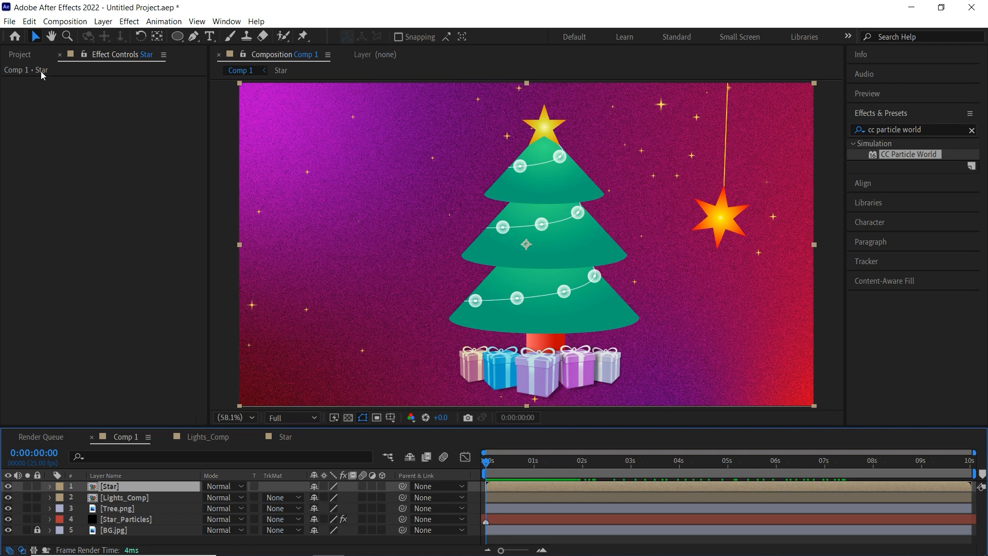
# Step: Duplicate the Star layer, place the copy higher up on the opposite side of the tree, and preview the result
pyautogui.click(31, 22)
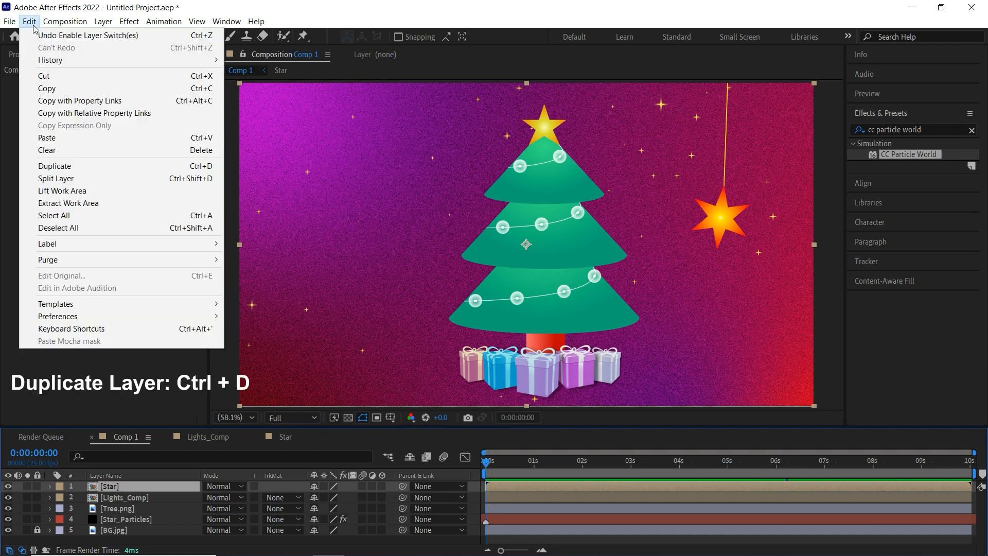
pyautogui.click(110, 171)
pyautogui.moveTo(726, 219); pyautogui.dragTo(365, 158)
pyautogui.moveTo(493, 463); pyautogui.dragTo(485, 463)
pyautogui.scroll(-1, 549, 352)
pyautogui.press('space')
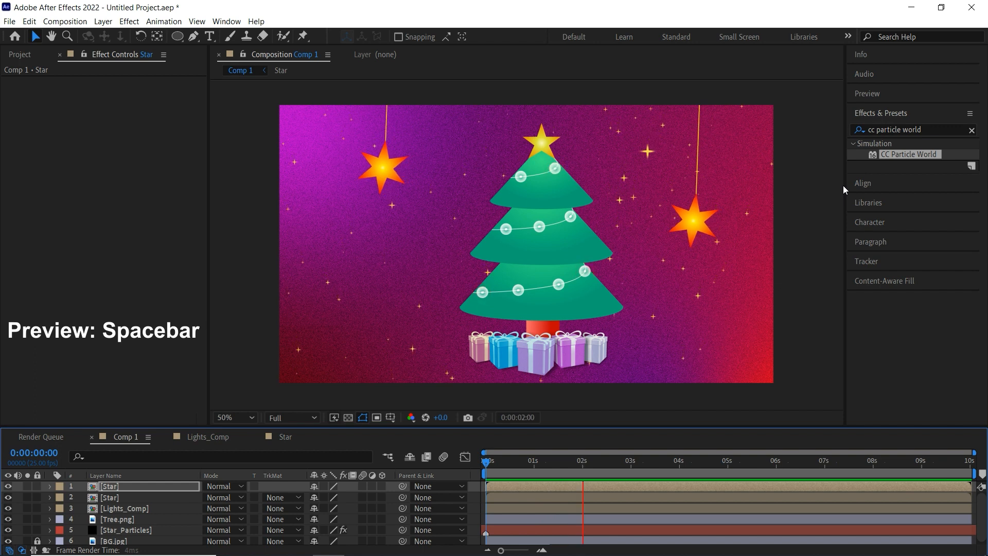
pyautogui.press('space')
# Step: Shift the duplicated Star layer about 0.4 seconds earlier in time and preview the offset swing
pyautogui.moveTo(556, 486); pyautogui.dragTo(539, 486)
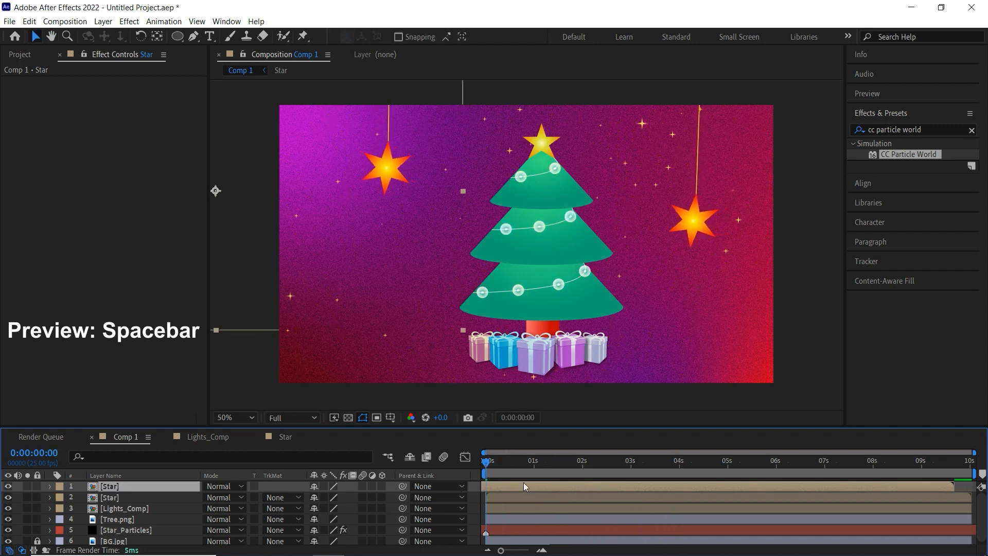
pyautogui.press('space')
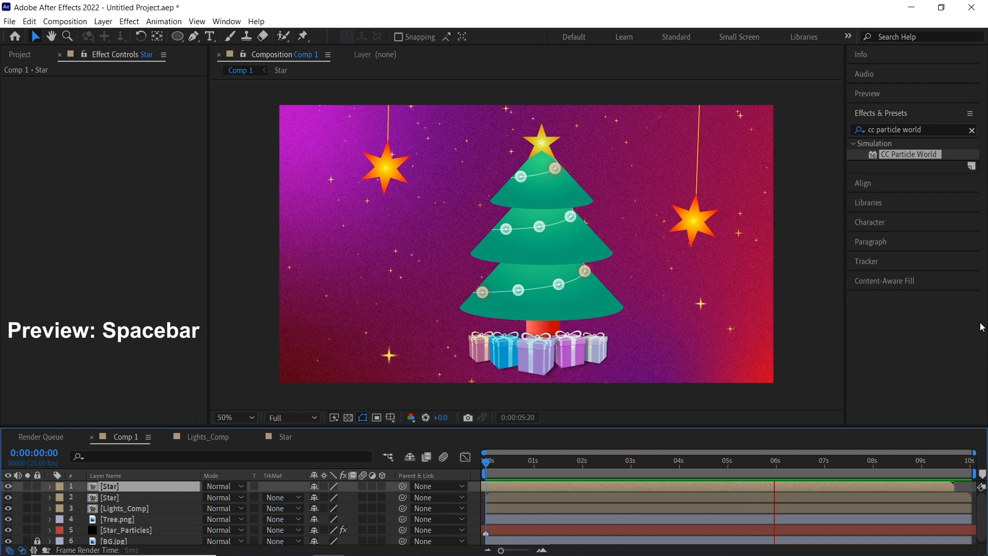
pyautogui.press('space')
# Step: Add a marker to the duplicated Star layer at 8 seconds and set the work area end there
pyautogui.click(874, 461)
pyautogui.press('KP_Multiply')
pyautogui.press('n')
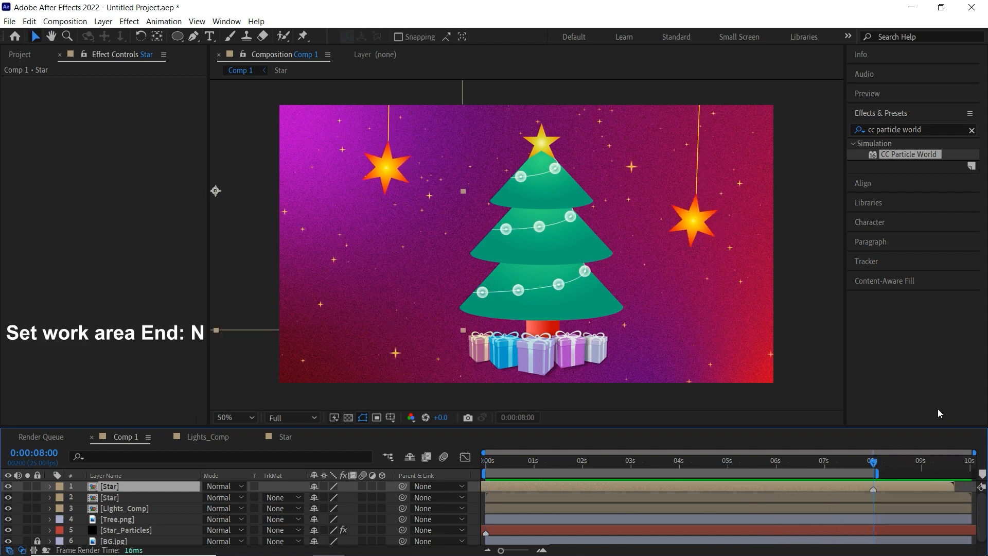
# Step: Return to 0 seconds and create a text layer reading "Merry Christmas", "&" and "Happy New Year" on three lines
pyautogui.click(488, 462)
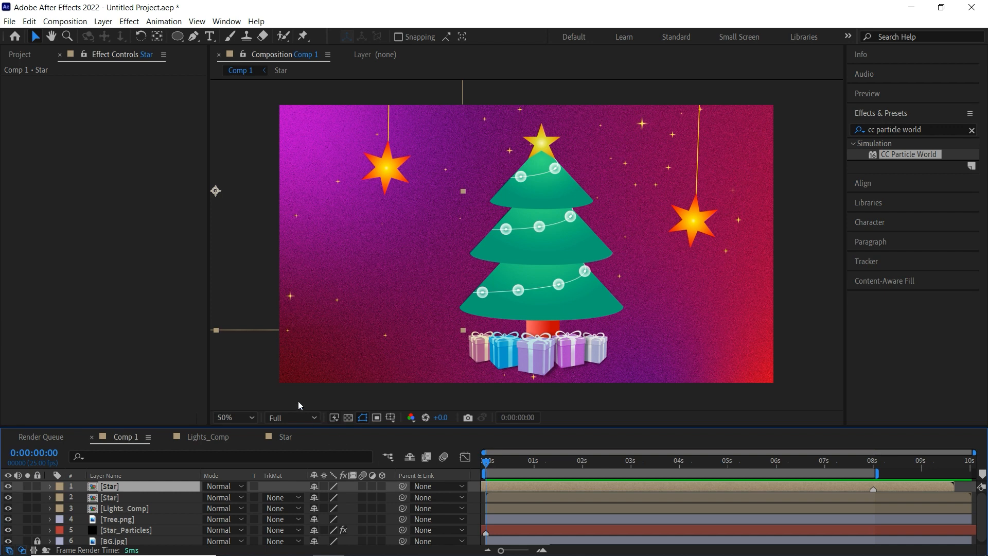
pyautogui.click(103, 21)
pyautogui.moveTo(123, 35)
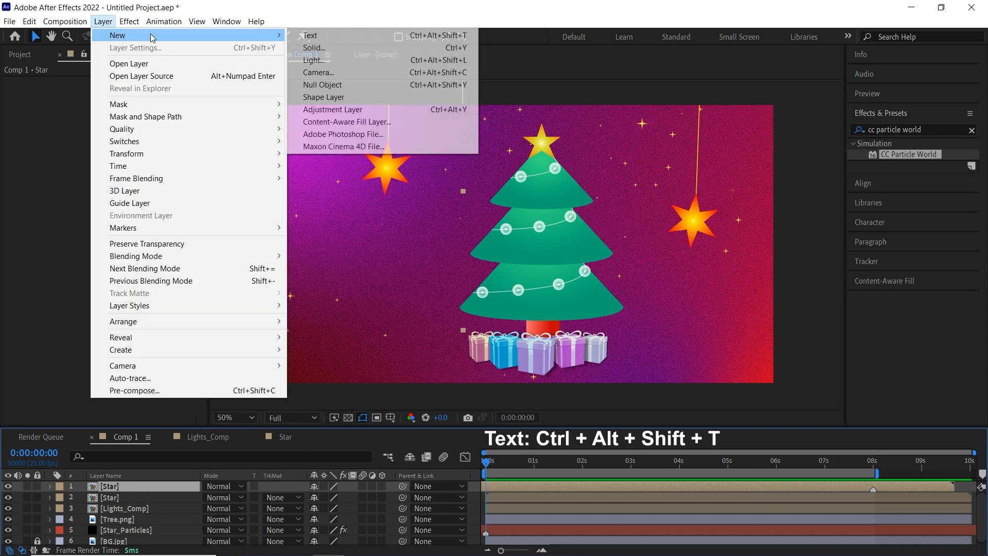
pyautogui.click(349, 35)
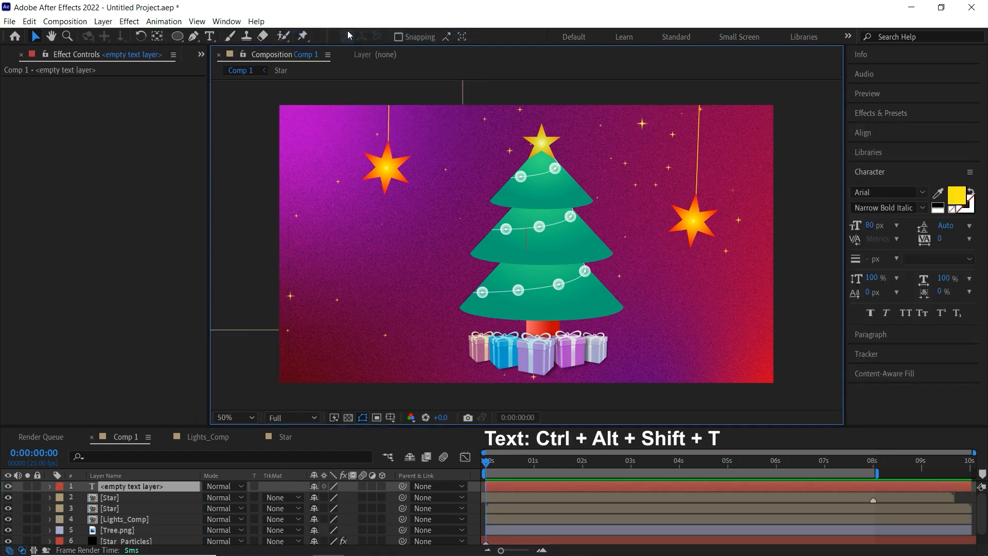
pyautogui.write('Merry Christmas ')
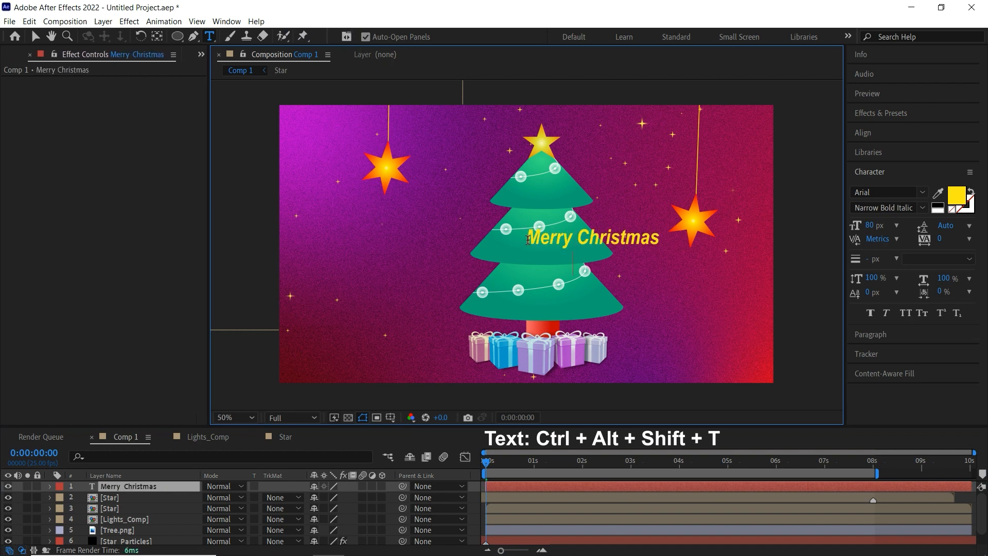
pyautogui.write('&')
pyautogui.press('Return')
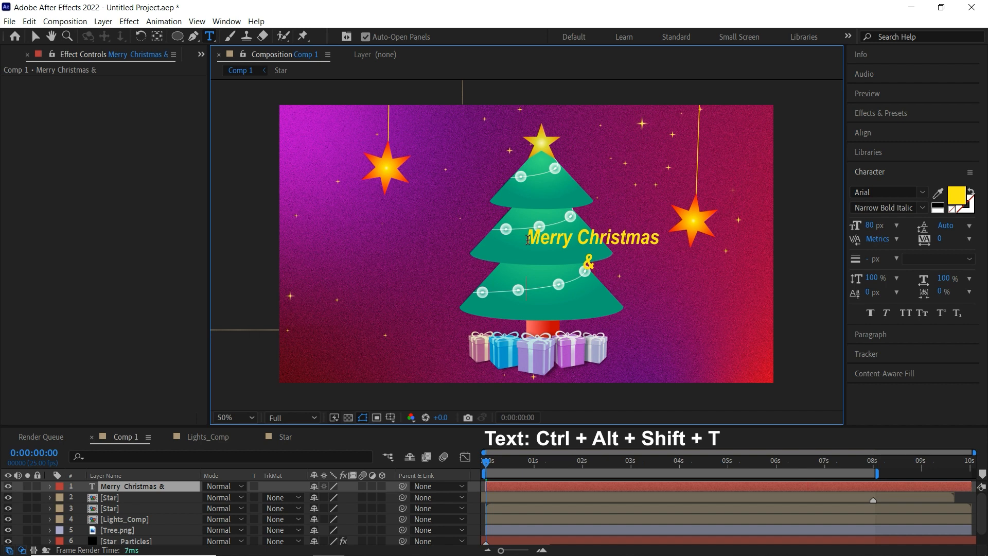
pyautogui.write('Happy New Year')
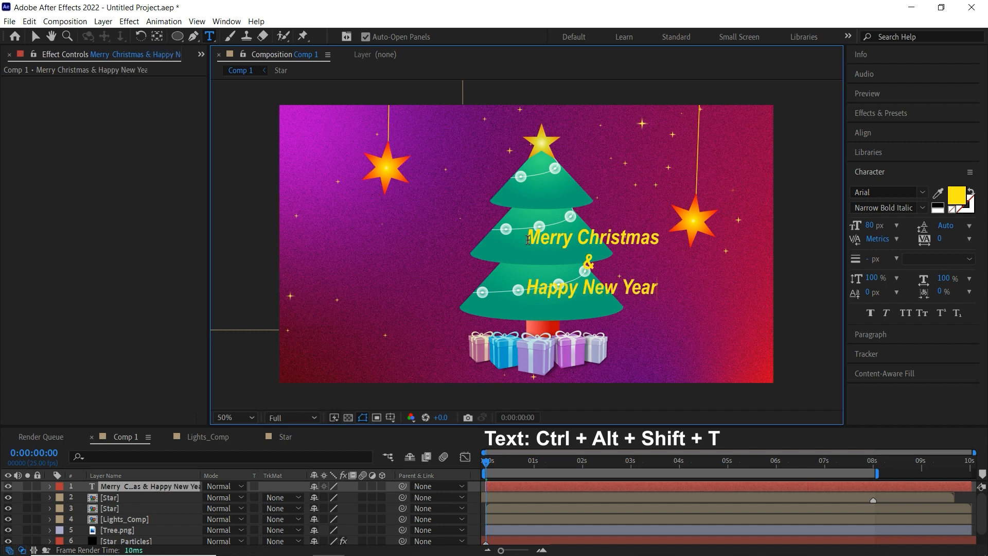
pyautogui.click(35, 36)
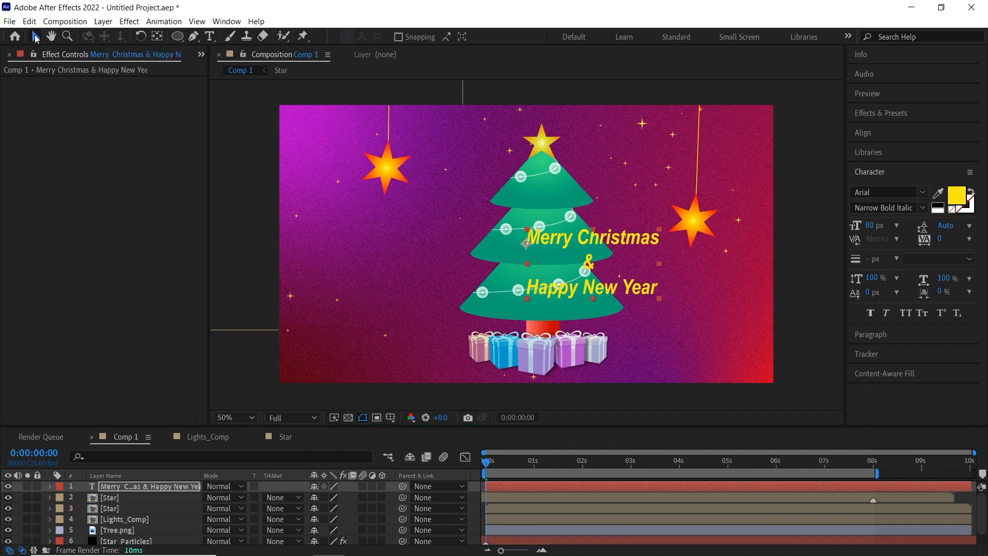
# Step: Center the text vertically in the composition and move it beside the tree, below the duplicated hanging star
pyautogui.click(863, 133)
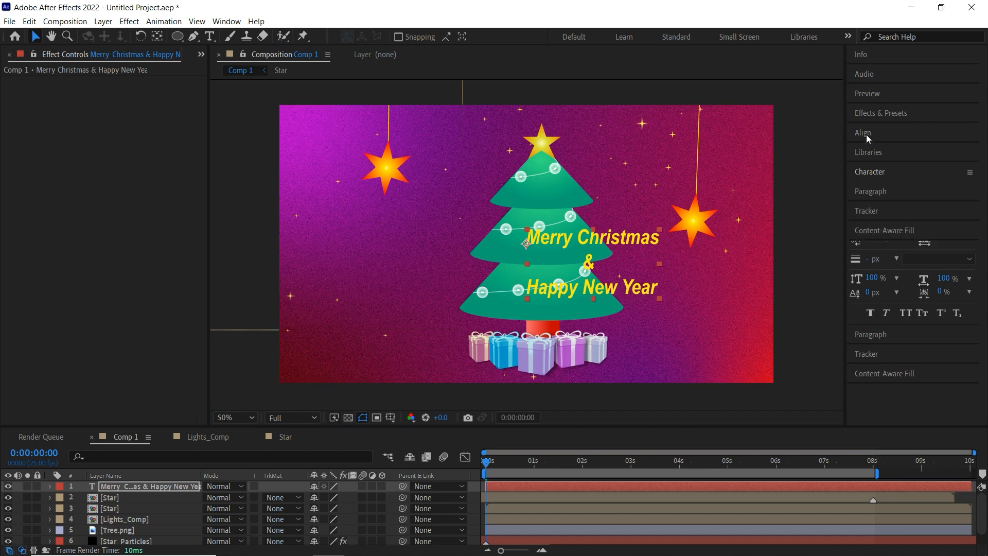
pyautogui.click(948, 166)
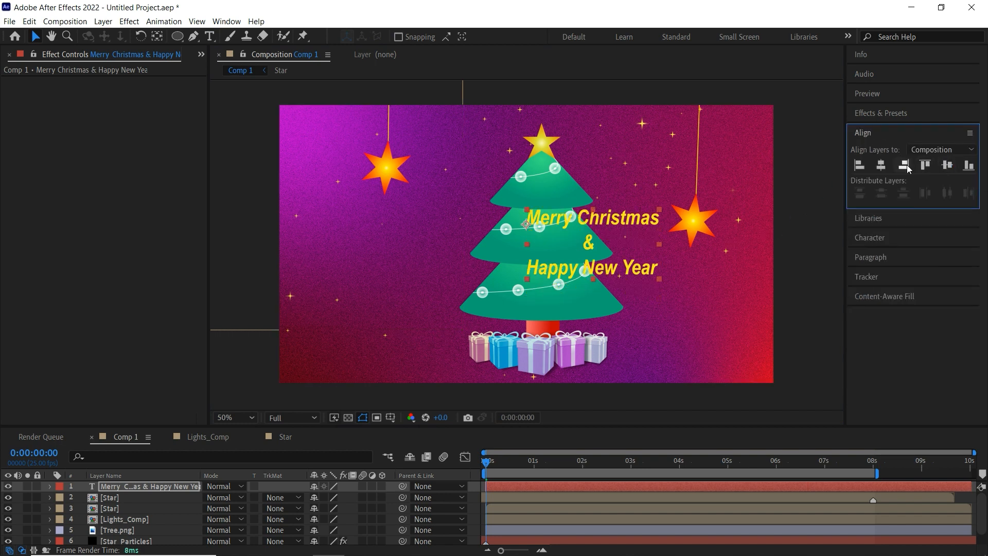
pyautogui.click(882, 165)
pyautogui.moveTo(574, 222); pyautogui.dragTo(436, 229)
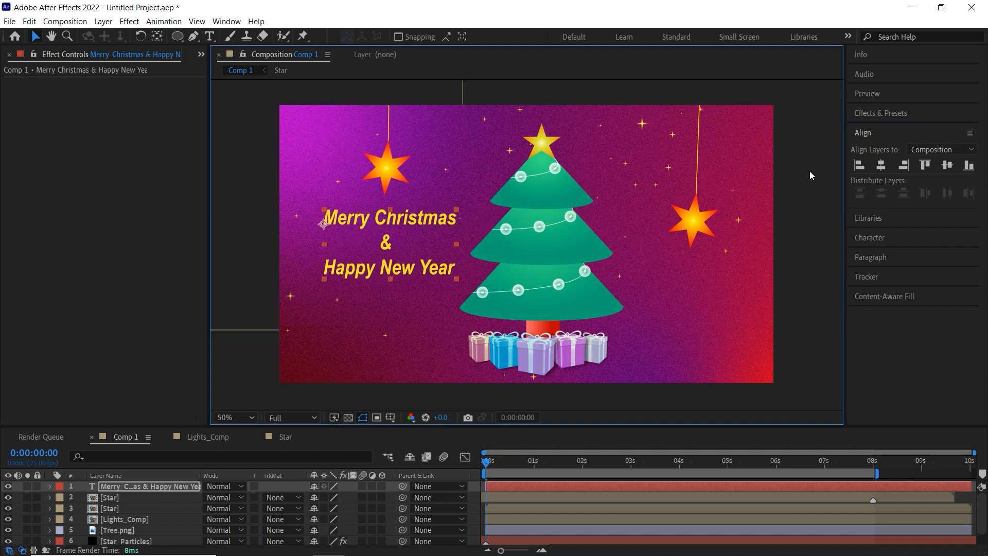
# Step: Add a space before the "&" in the greeting text to center it between the other two lines
pyautogui.click(874, 237)
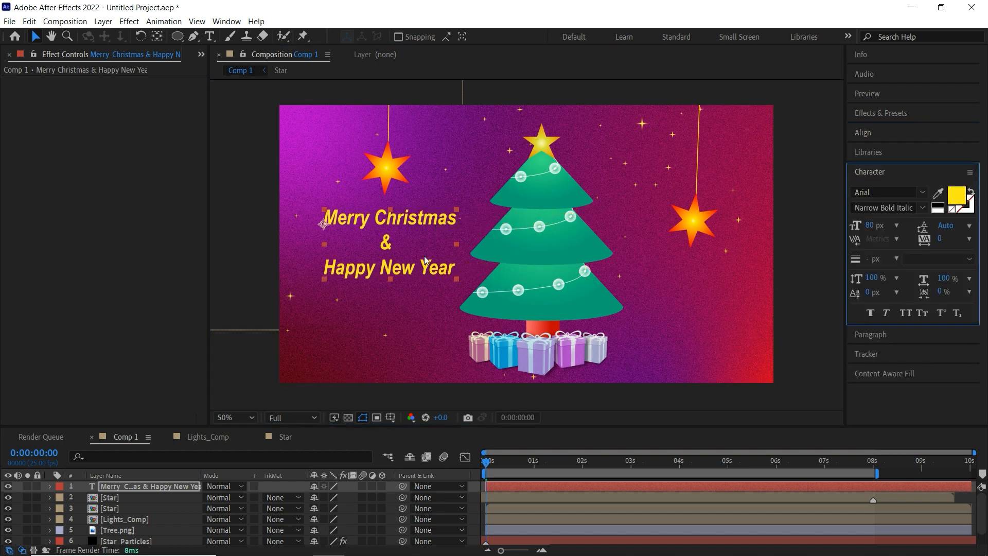
pyautogui.doubleClick(388, 250)
pyautogui.click(382, 243)
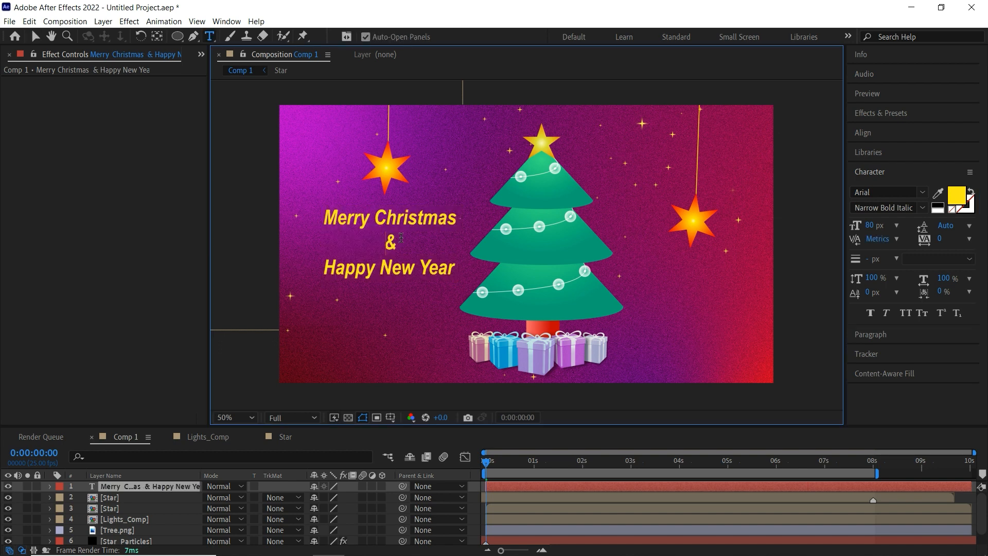
pyautogui.click(35, 36)
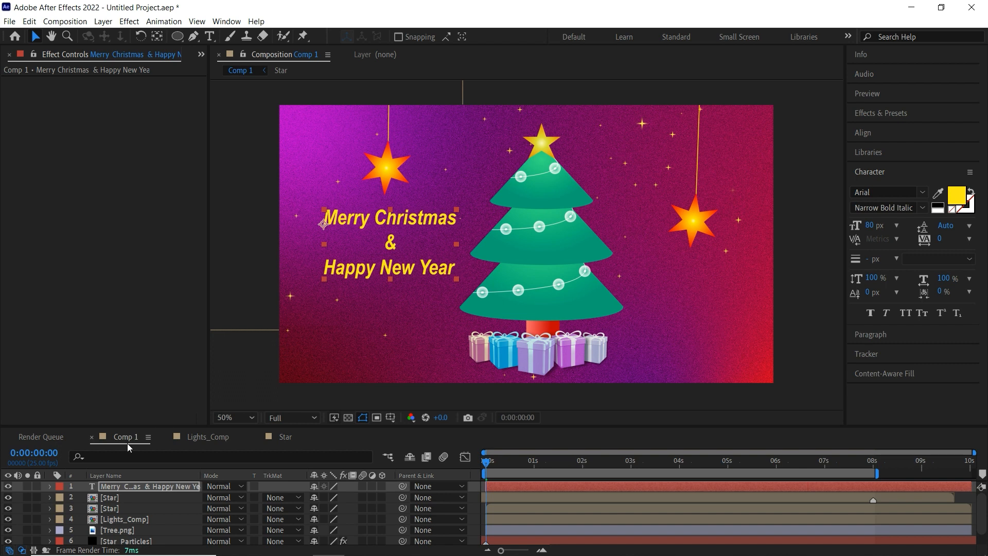
# Step: Add a Position animator to the greeting text layer and set its Position to 0.0, 300.0
pyautogui.click(114, 488)
pyautogui.click(50, 487)
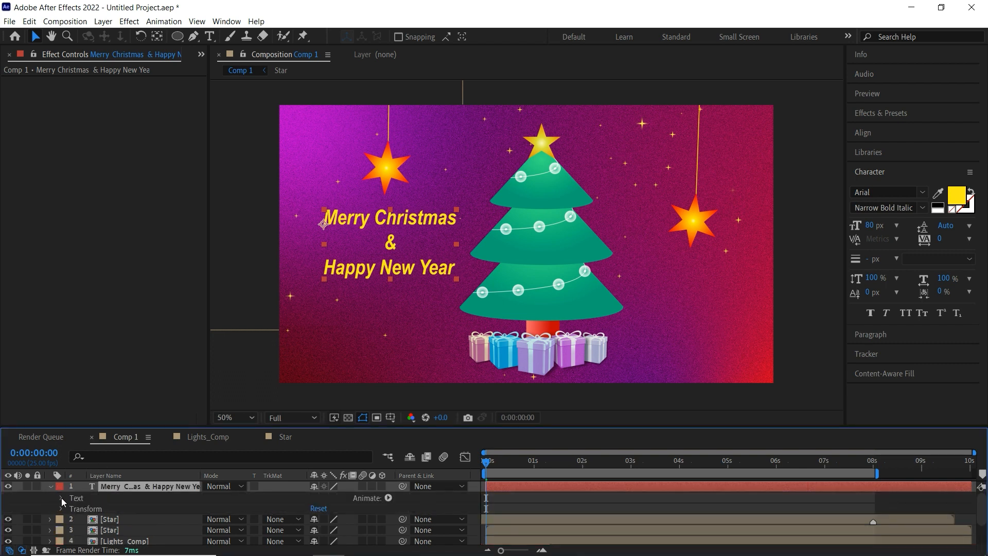
pyautogui.click(62, 498)
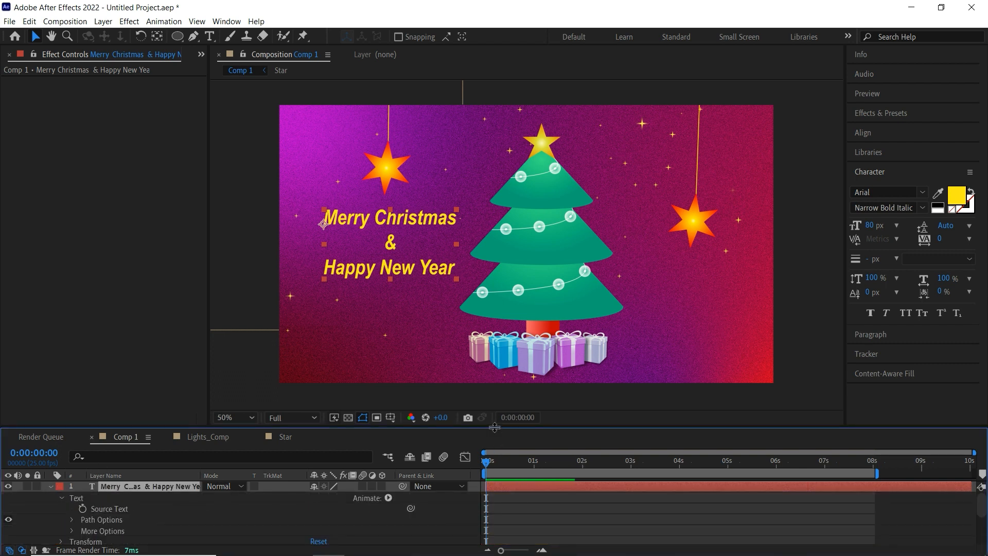
pyautogui.moveTo(485, 428); pyautogui.dragTo(484, 375)
pyautogui.click(389, 446)
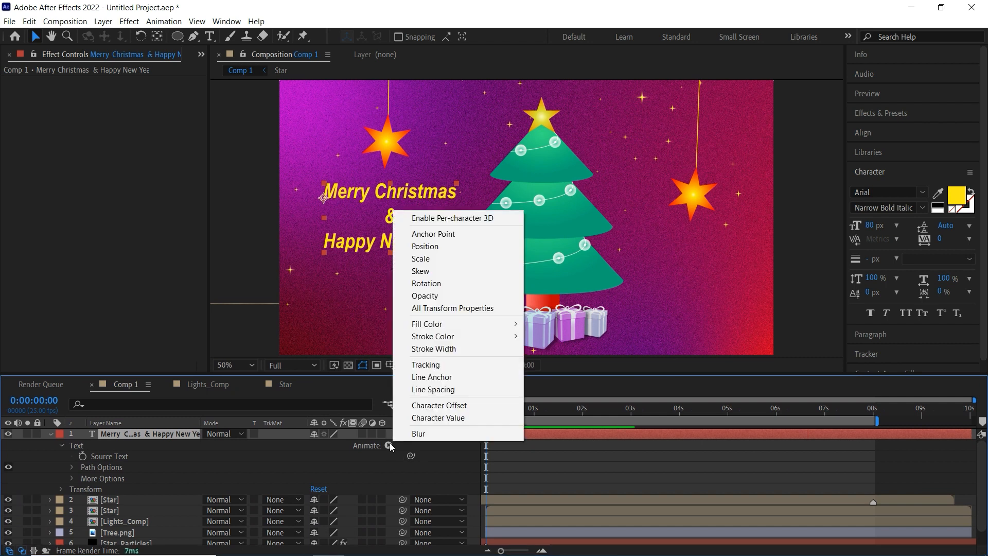
pyautogui.click(488, 251)
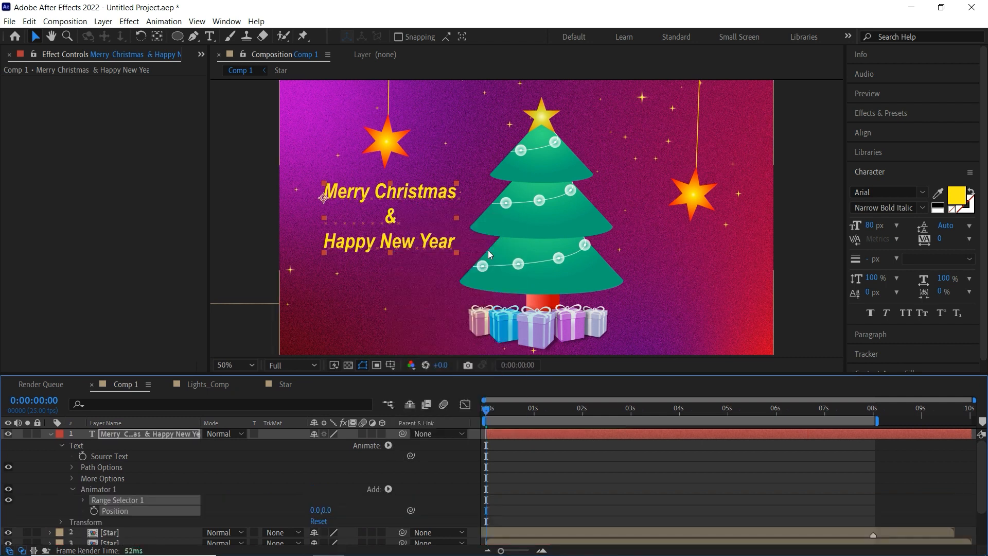
pyautogui.click(329, 509)
pyautogui.write('300')
pyautogui.press('Return')
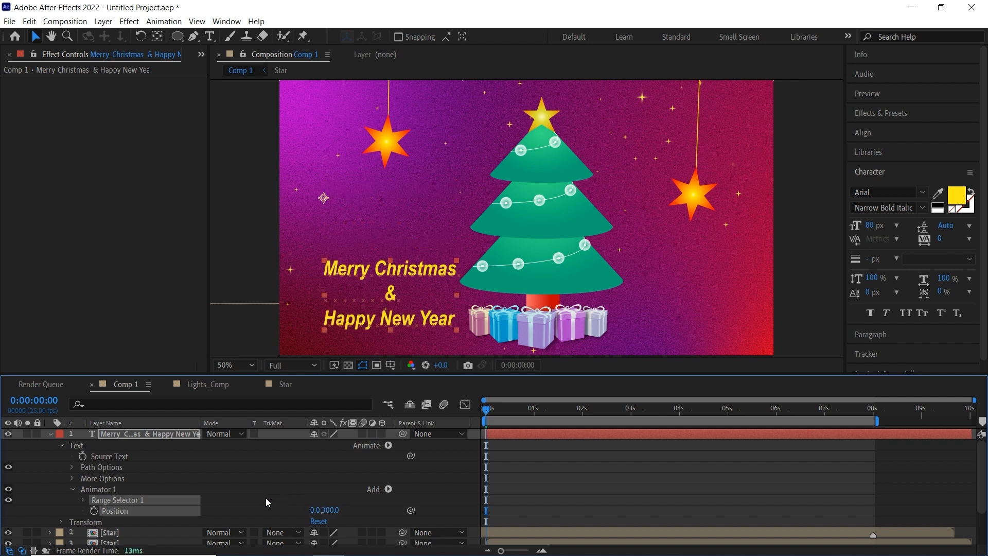
# Step: Keyframe the Range Selector's Offset from a negative value at 0 seconds to 100% at 0:00:01:07, and preview the text animation
pyautogui.click(83, 500)
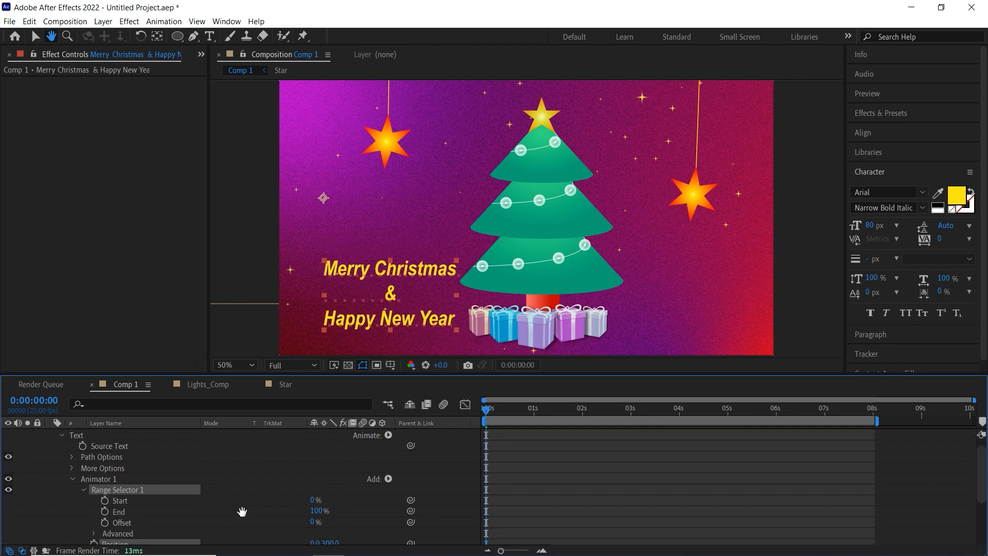
pyautogui.moveTo(594, 374); pyautogui.dragTo(594, 316)
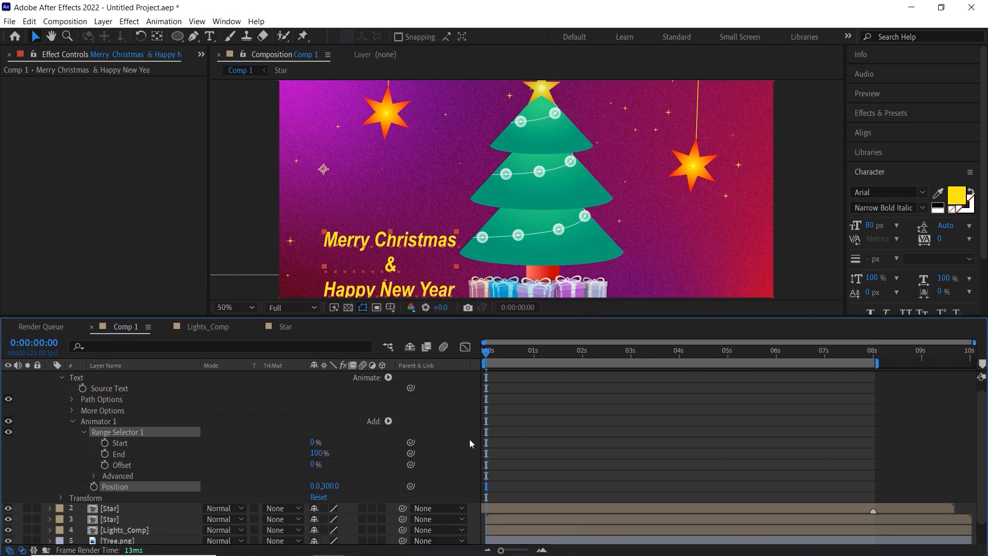
pyautogui.scroll(1, 535, 427)
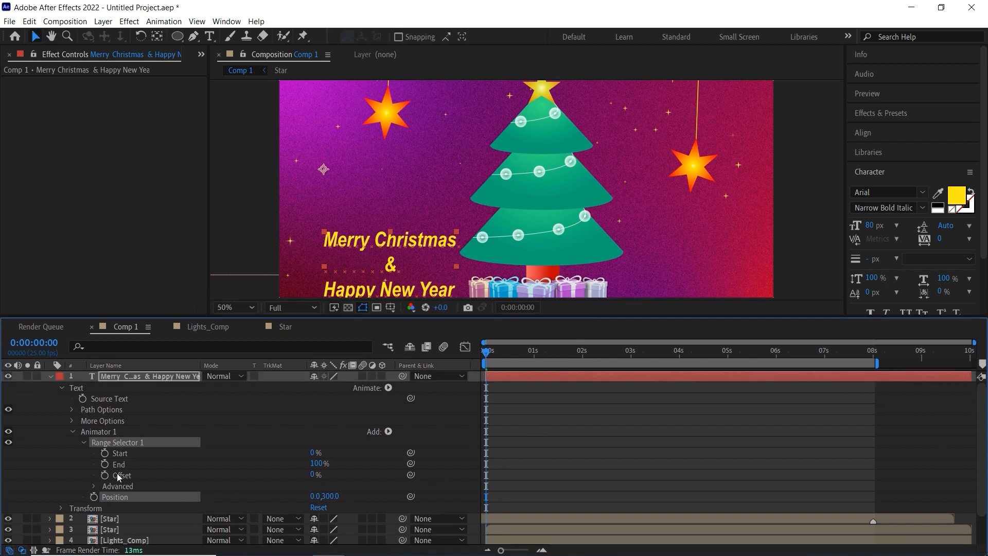
pyautogui.click(104, 476)
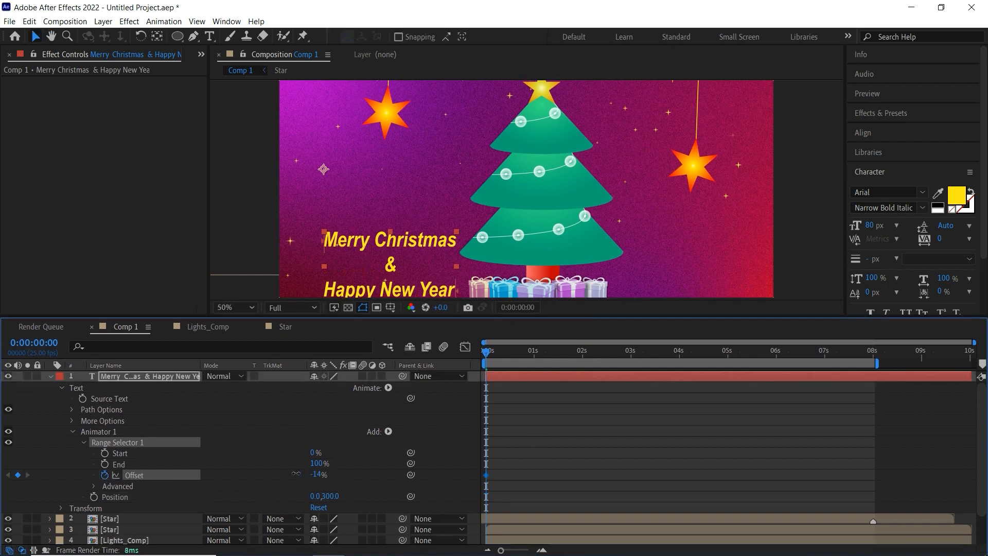
pyautogui.moveTo(296, 473); pyautogui.dragTo(229, 474)
pyautogui.moveTo(531, 353); pyautogui.dragTo(548, 354)
pyautogui.moveTo(319, 476); pyautogui.dragTo(453, 467)
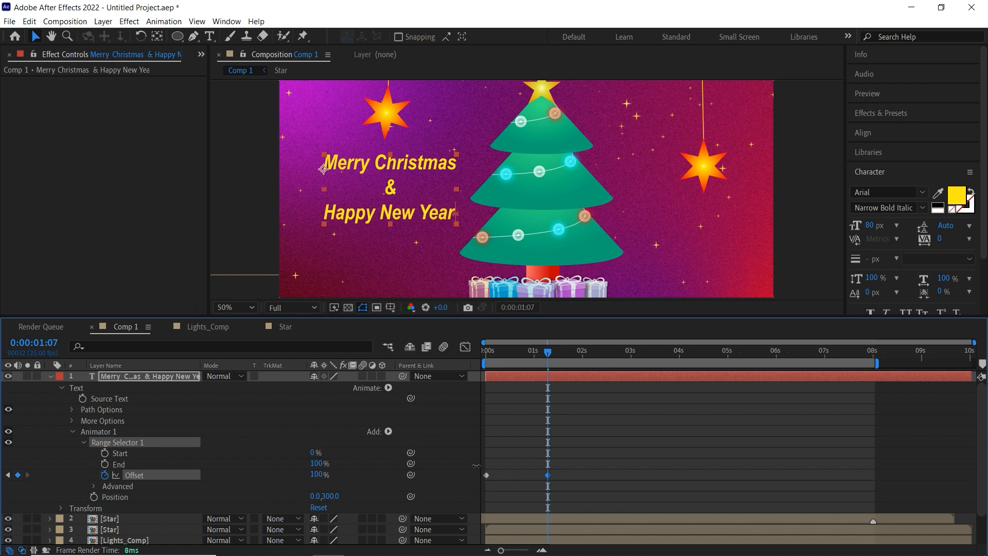
pyautogui.press('space')
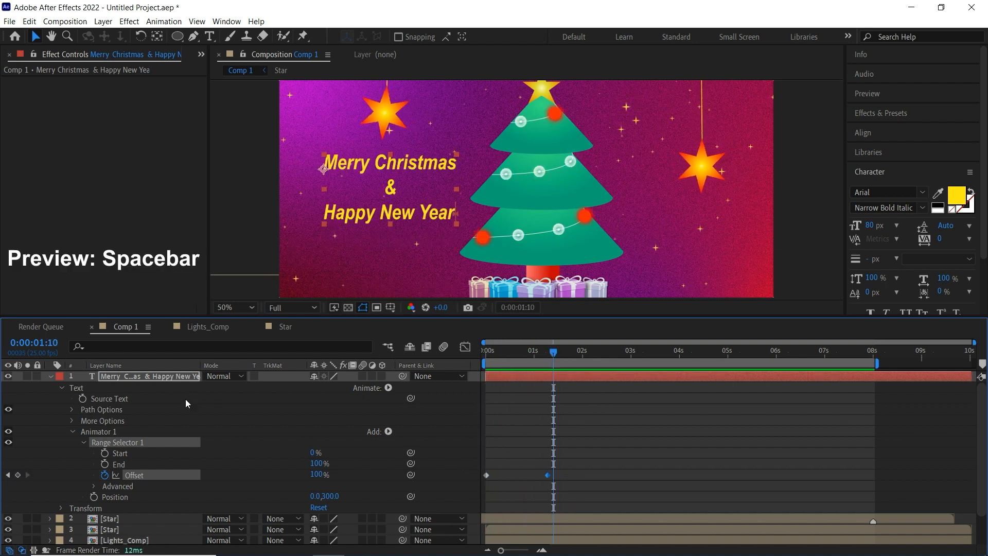
# Step: Solo the greeting text layer and preview its animation on its own
pyautogui.click(27, 376)
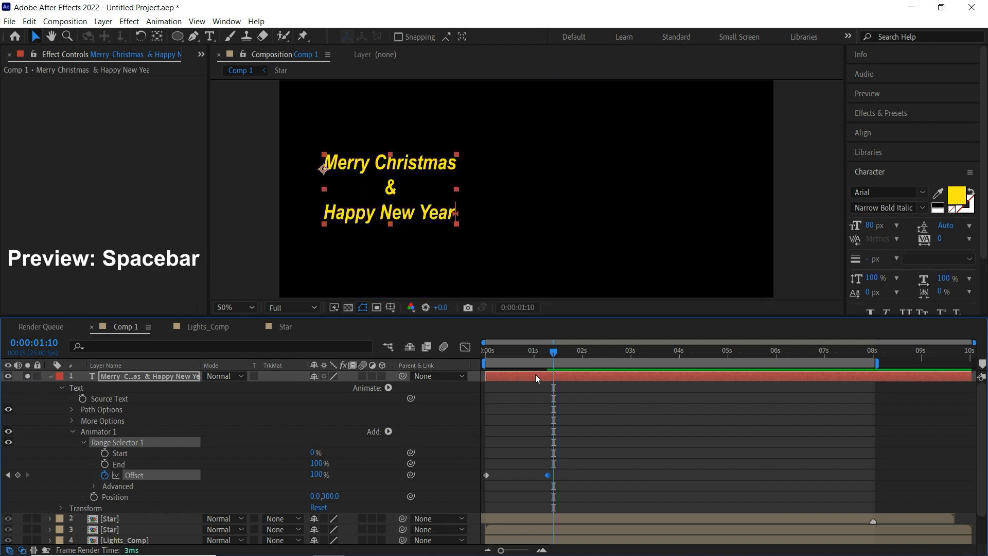
pyautogui.press('space')
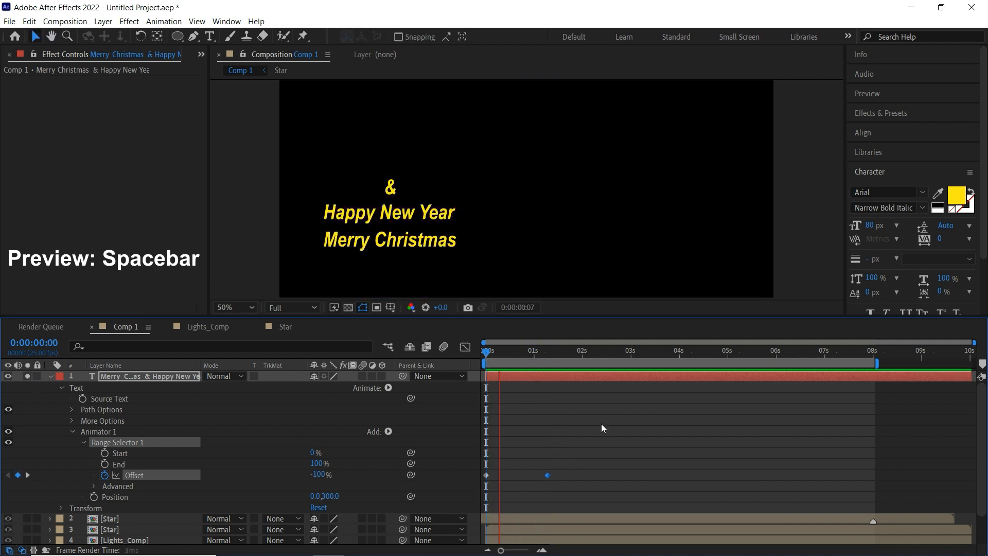
pyautogui.press('space')
pyautogui.moveTo(555, 352); pyautogui.dragTo(504, 362)
pyautogui.click(517, 376)
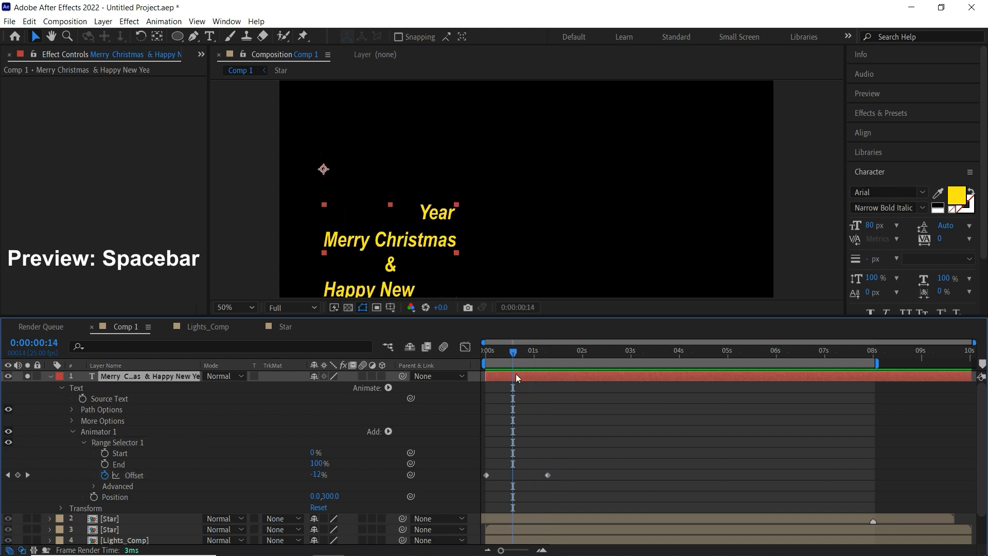
# Step: Set the Range Selector's advanced Shape option to Ramp Up and preview the text animation in an enlarged composition view
pyautogui.click(93, 487)
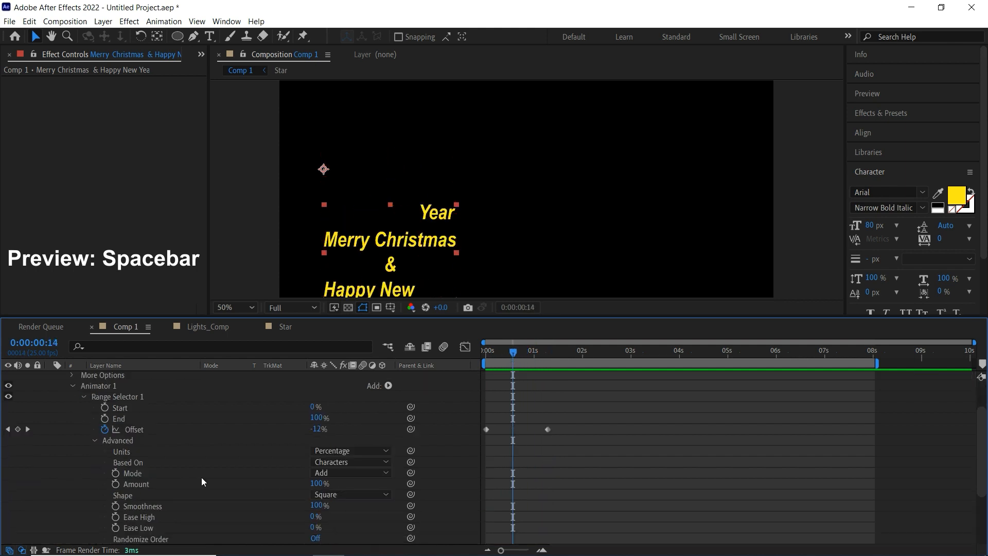
pyautogui.click(348, 494)
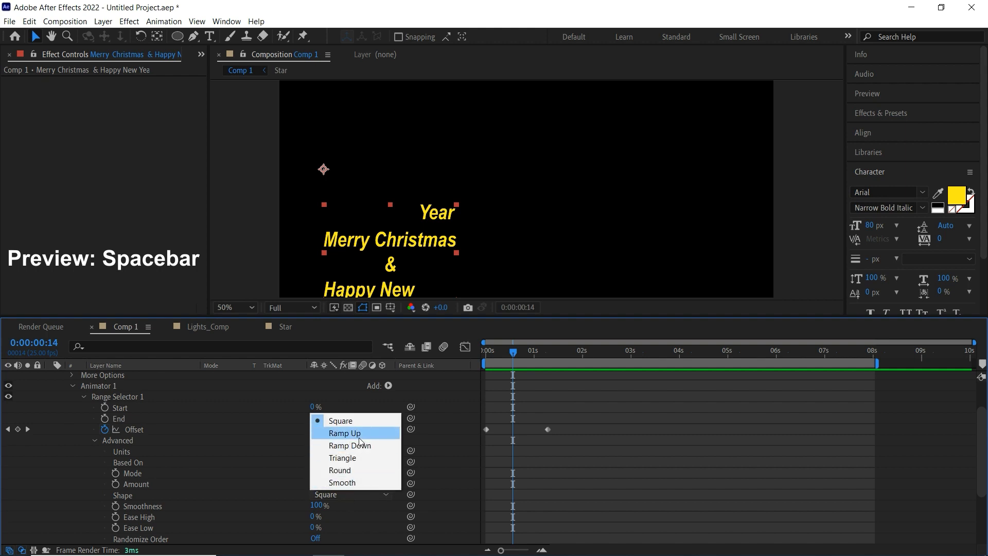
pyautogui.click(350, 376)
pyautogui.press('space')
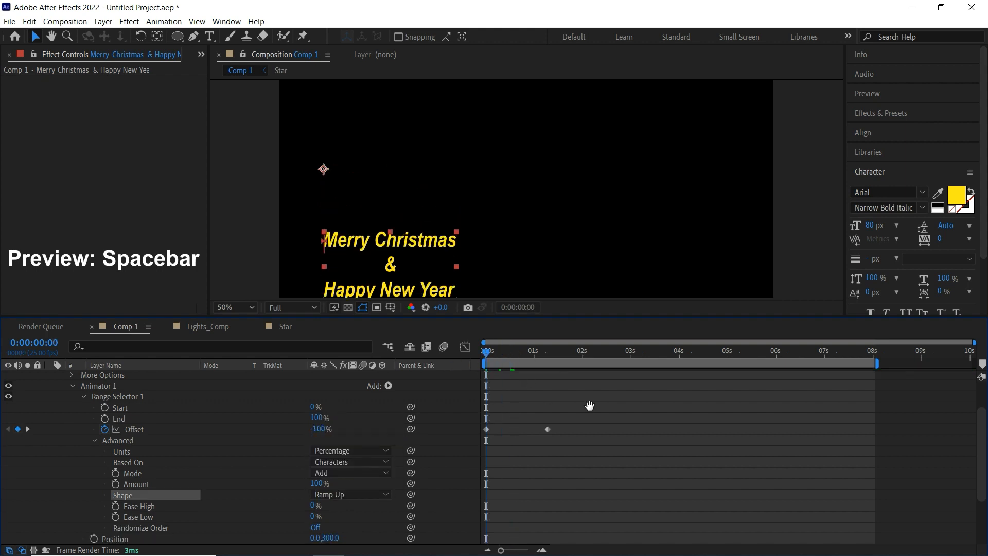
pyautogui.moveTo(635, 317); pyautogui.dragTo(634, 347)
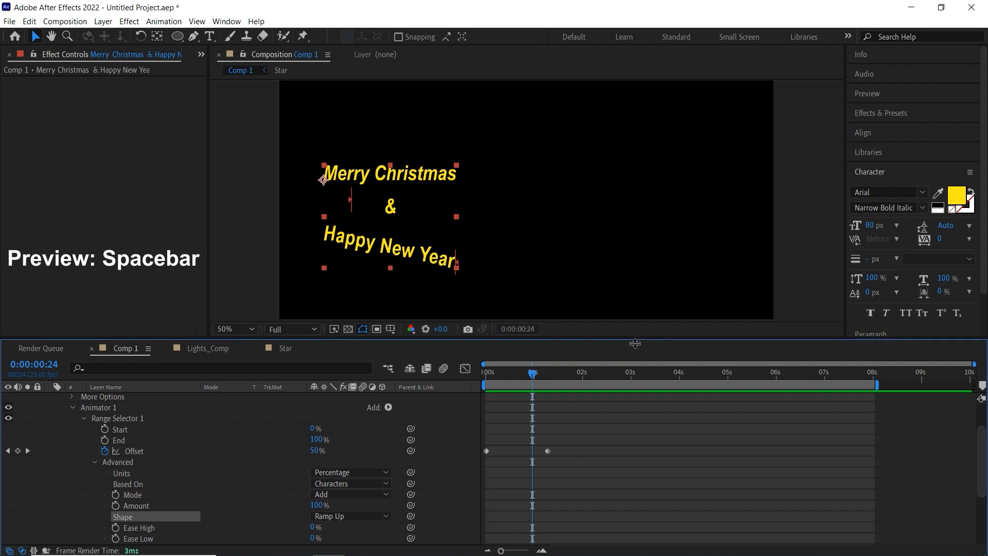
pyautogui.press('space')
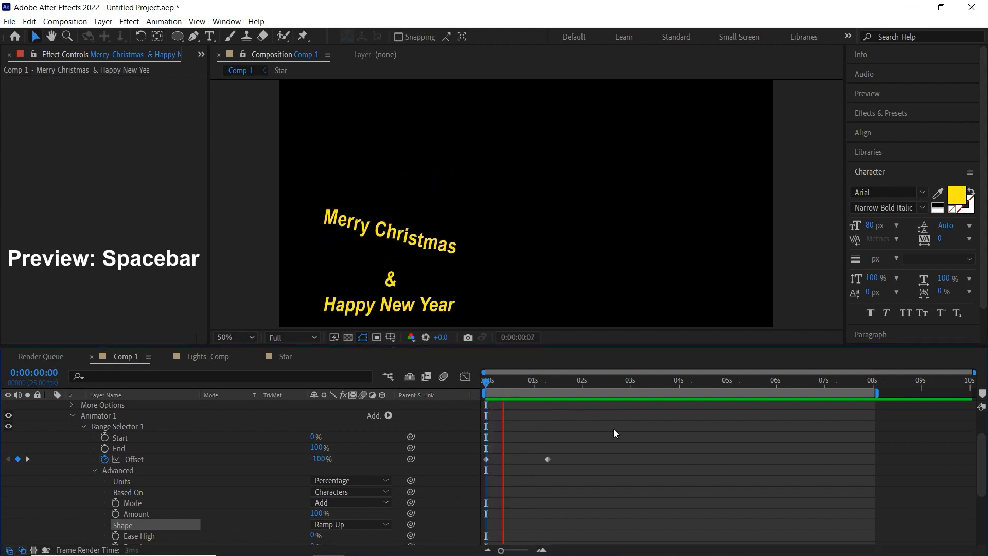
pyautogui.press('space')
pyautogui.moveTo(573, 383); pyautogui.dragTo(478, 390)
pyautogui.press('space')
pyautogui.press('space')
pyautogui.moveTo(573, 385); pyautogui.dragTo(513, 389)
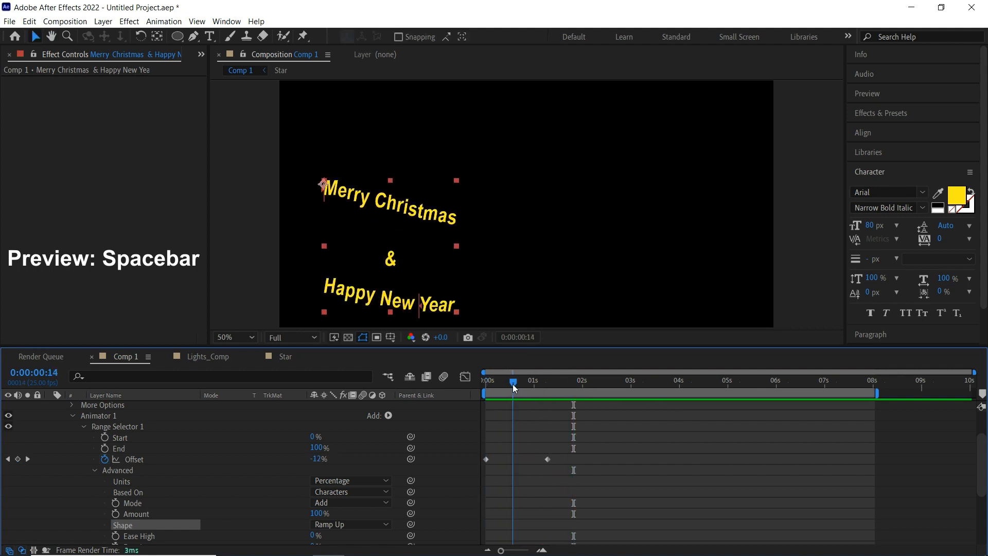
# Step: Set the Range Selector's Based On option to Words and preview the text animation
pyautogui.click(386, 492)
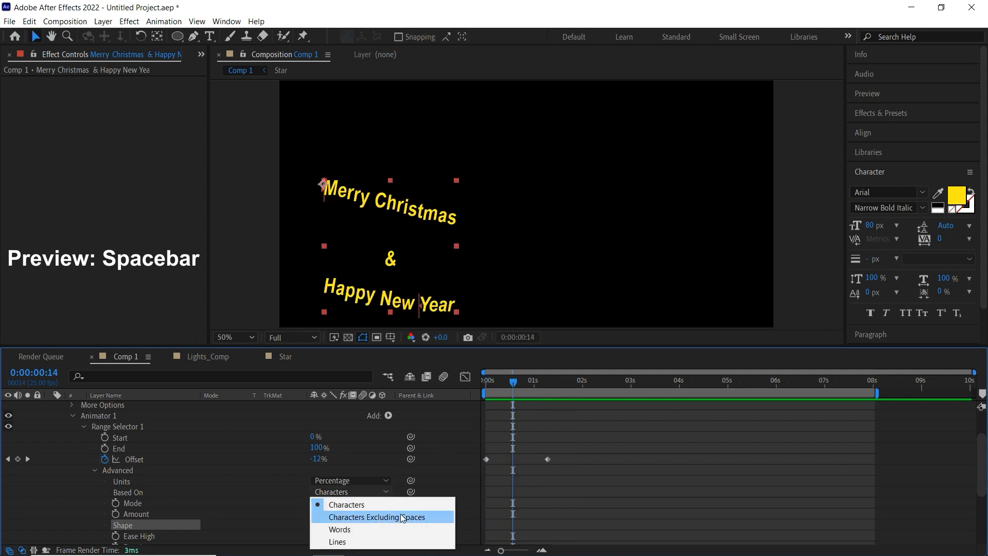
pyautogui.click(402, 529)
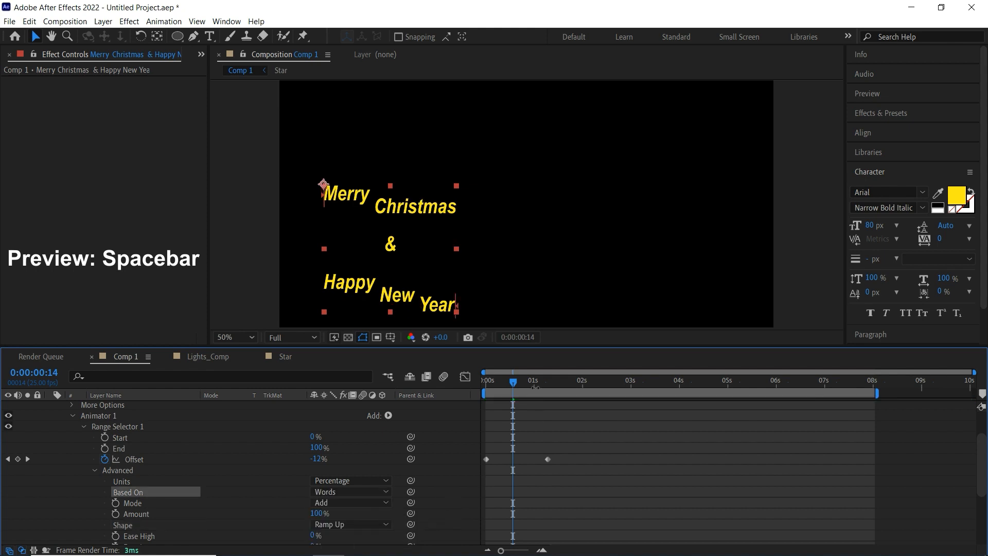
pyautogui.press('space')
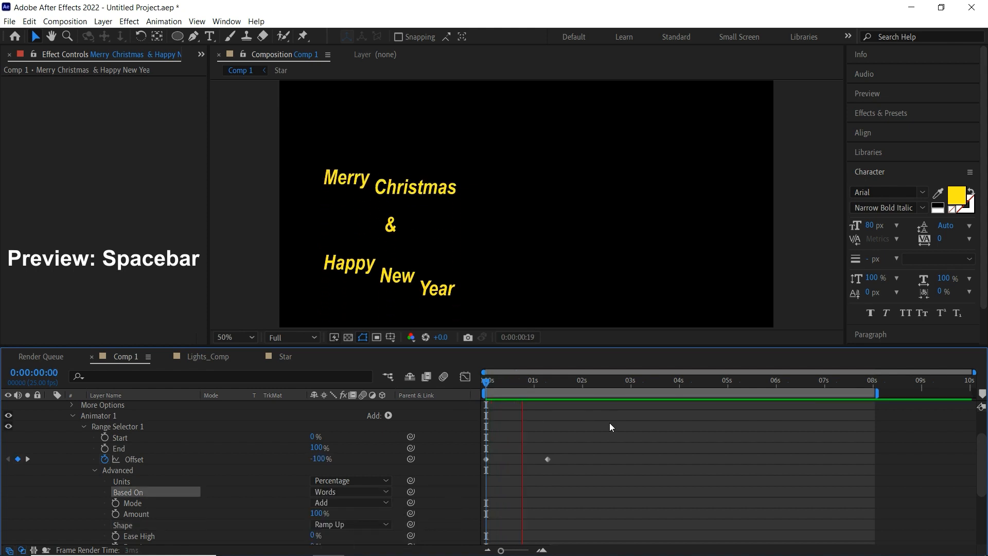
pyautogui.press('space')
pyautogui.moveTo(555, 384); pyautogui.dragTo(511, 393)
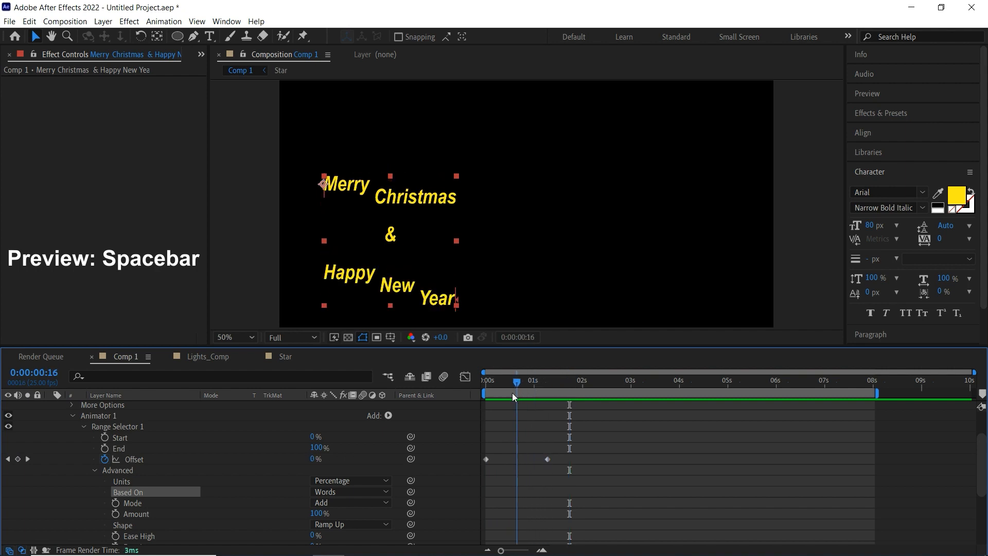
# Step: Set the Range Selector's Ease Low to 50% and preview the text animation from the start
pyautogui.scroll(-3, 363, 520)
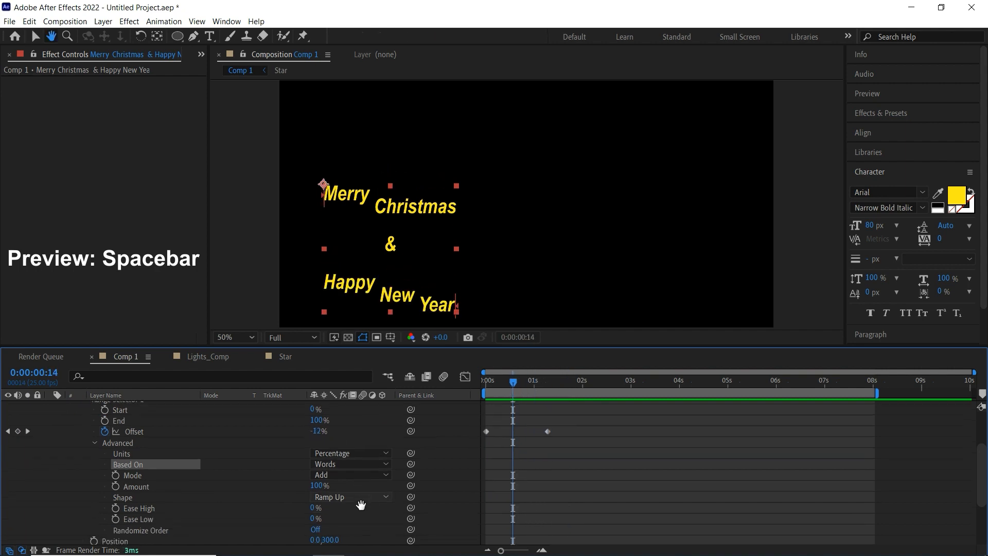
pyautogui.write('50')
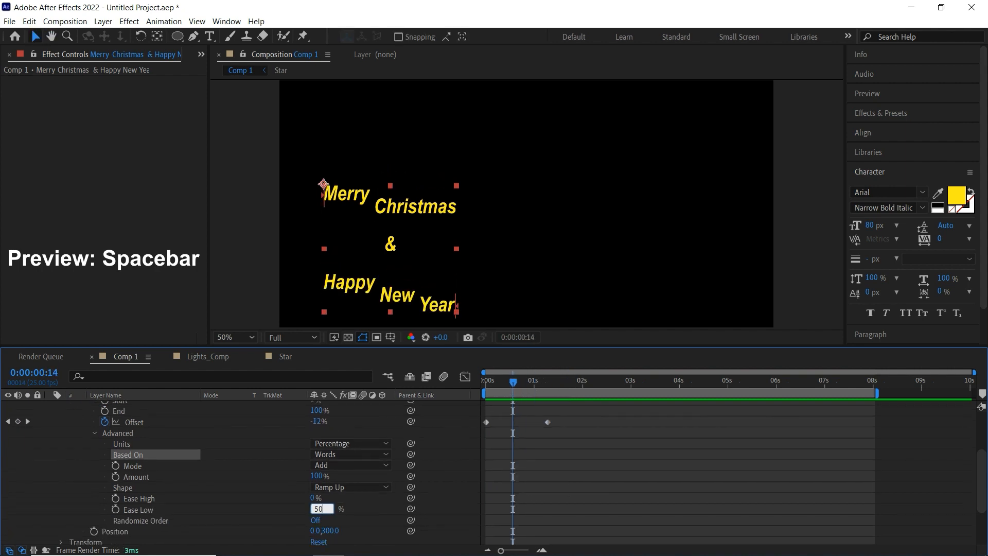
pyautogui.press('Return')
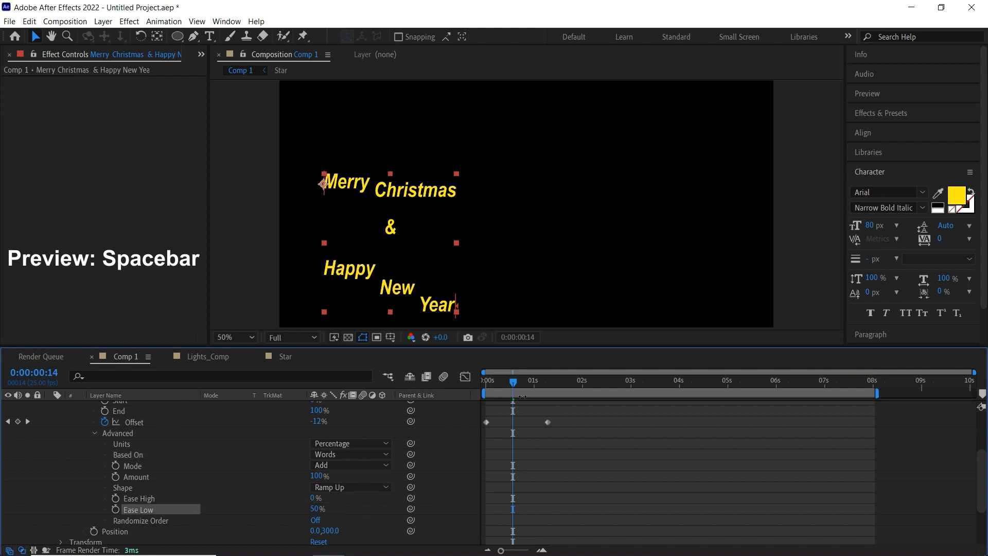
pyautogui.moveTo(513, 381); pyautogui.dragTo(474, 387)
pyautogui.press('space')
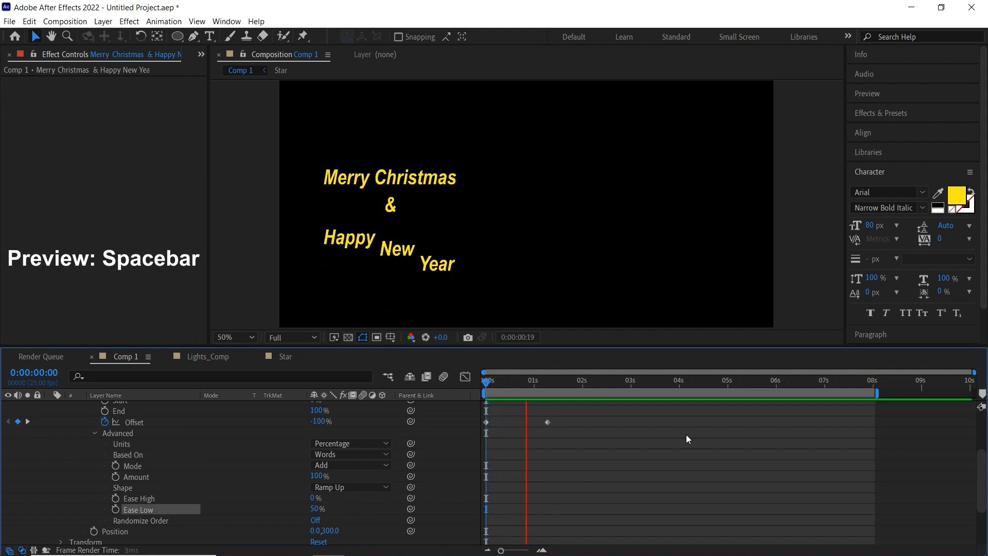
pyautogui.press('space')
pyautogui.moveTo(576, 384); pyautogui.dragTo(438, 393)
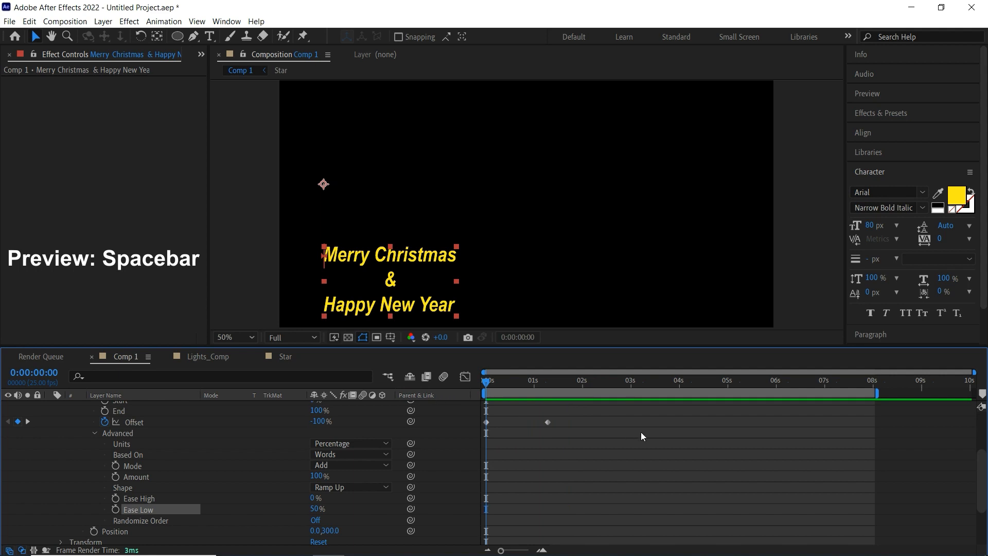
pyautogui.press('space')
pyautogui.press('space')
# Step: Collapse the text layer's properties and draw a rectangular mask around the fully assembled greeting at 0:00:01:15
pyautogui.moveTo(551, 437); pyautogui.dragTo(548, 505)
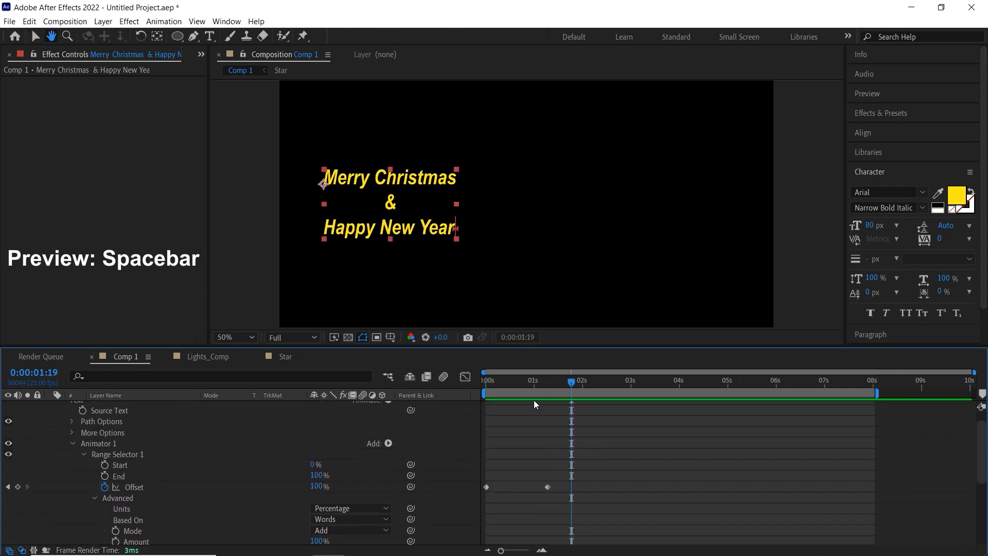
pyautogui.click(521, 381)
pyautogui.moveTo(135, 478); pyautogui.dragTo(140, 503)
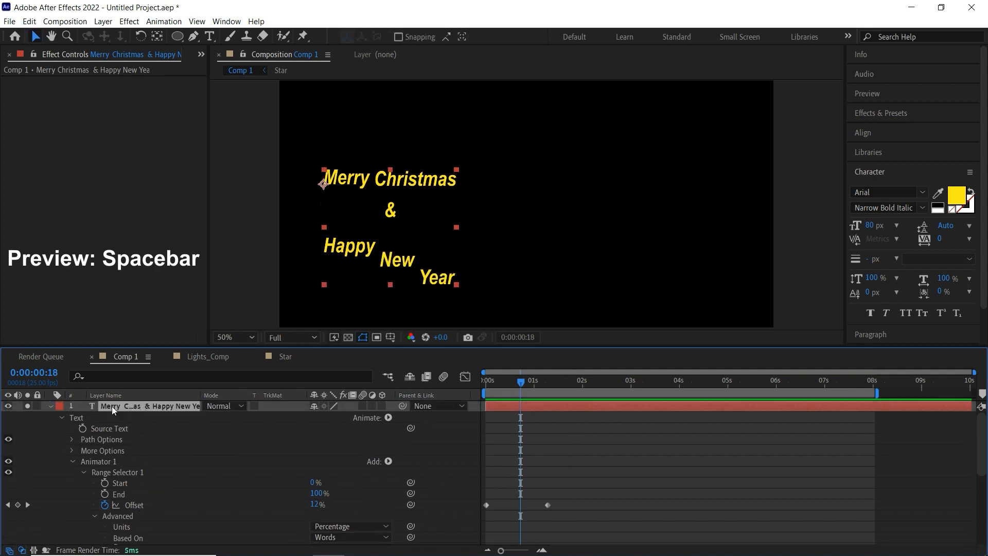
pyautogui.click(49, 407)
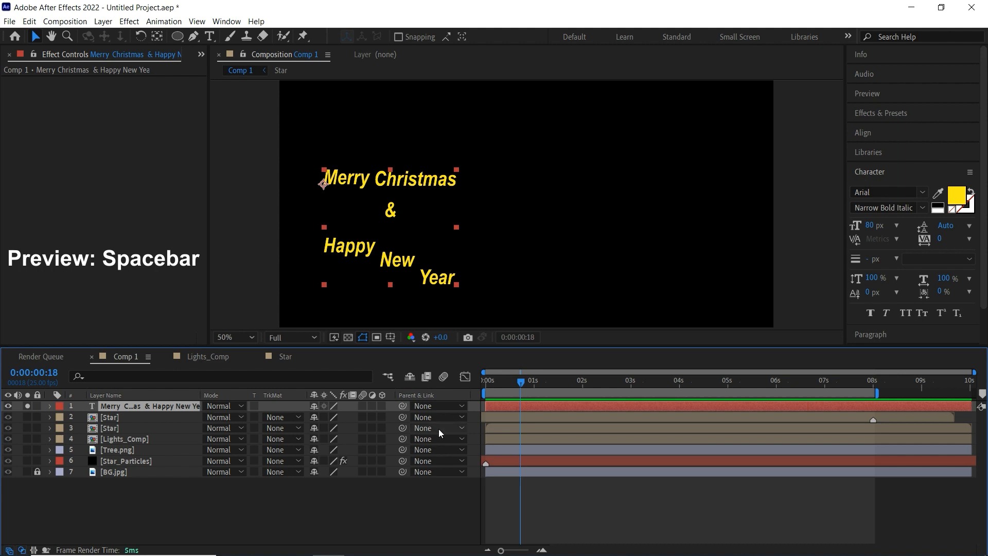
pyautogui.moveTo(522, 387); pyautogui.dragTo(556, 390)
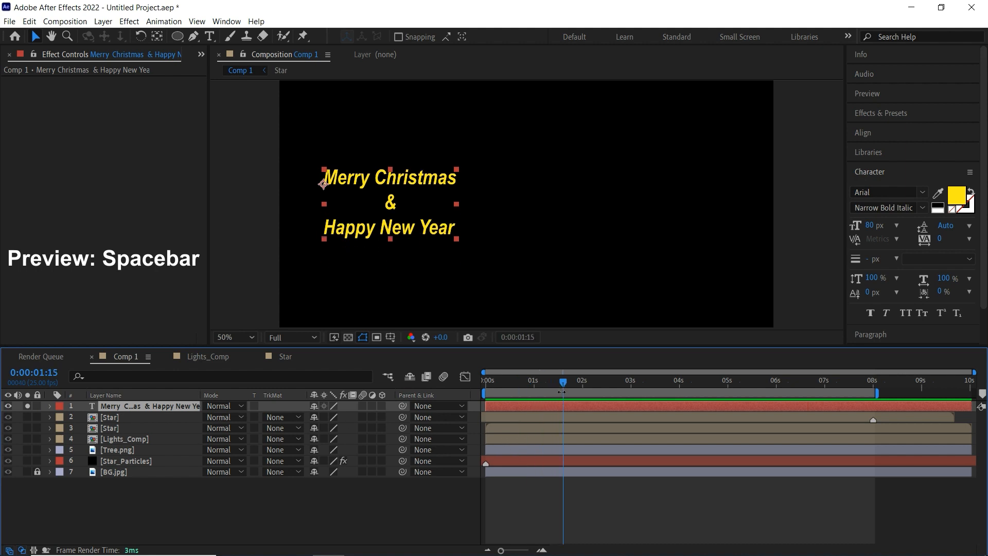
pyautogui.click(179, 41)
pyautogui.click(234, 36)
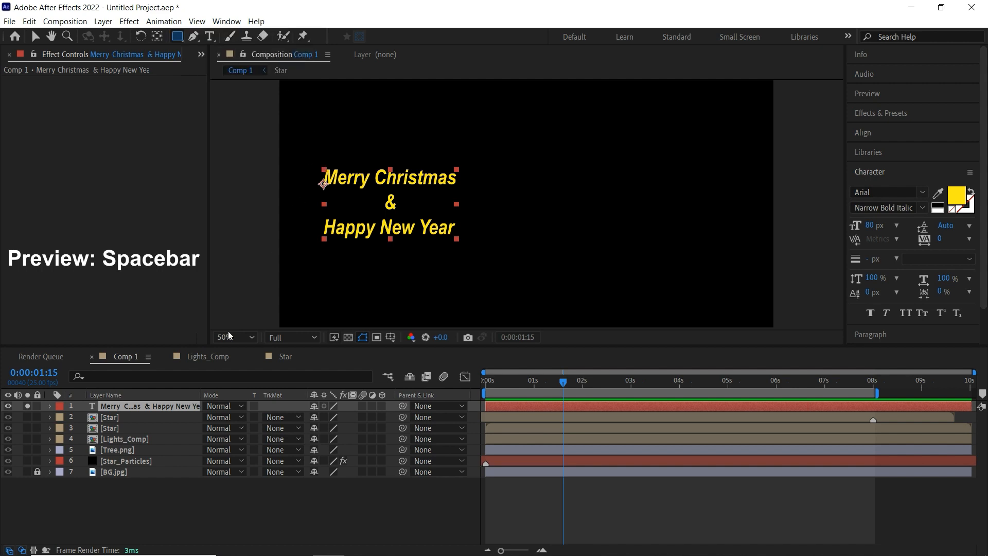
pyautogui.click(160, 407)
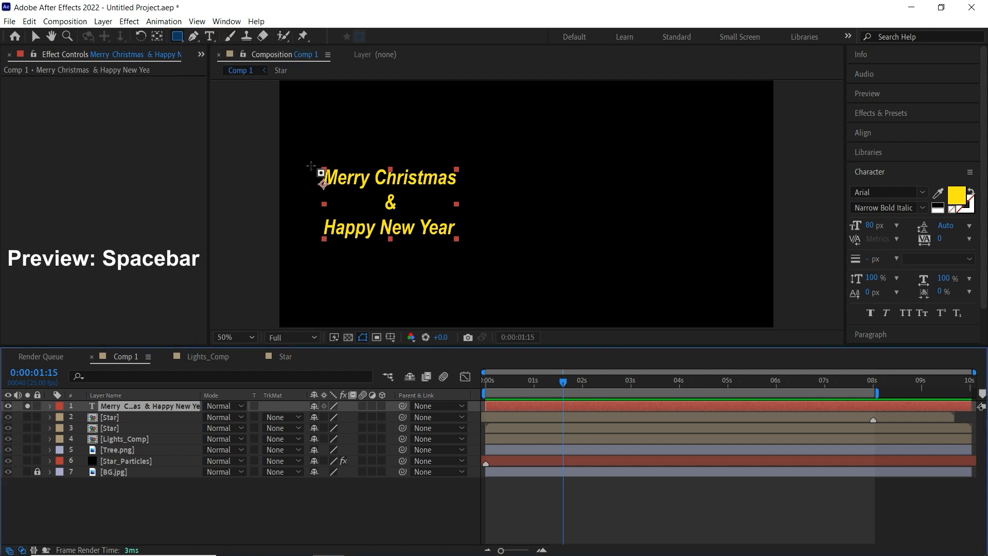
pyautogui.moveTo(311, 164); pyautogui.dragTo(469, 244)
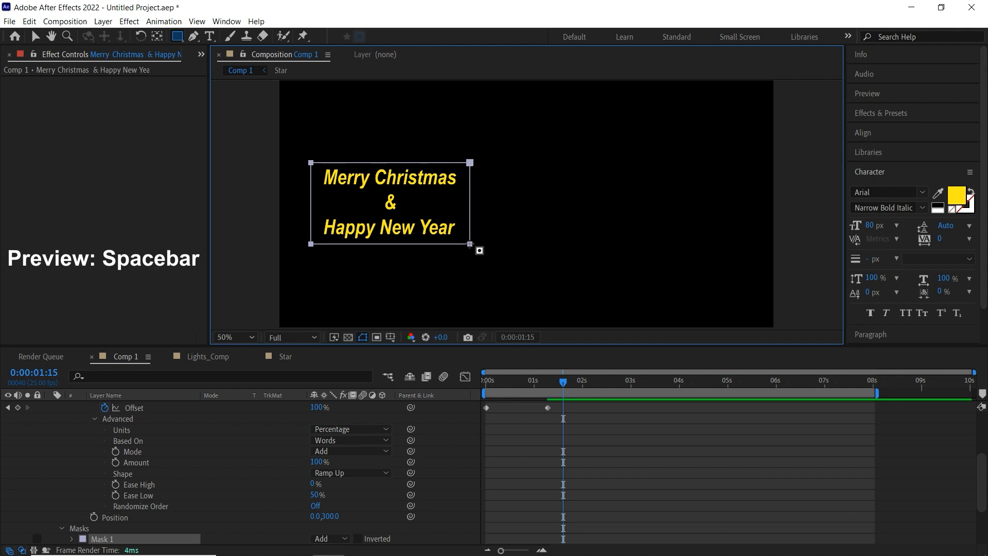
# Step: Change the color of the greeting text's Mask 1 outline to a bright orange-yellow
pyautogui.click(84, 539)
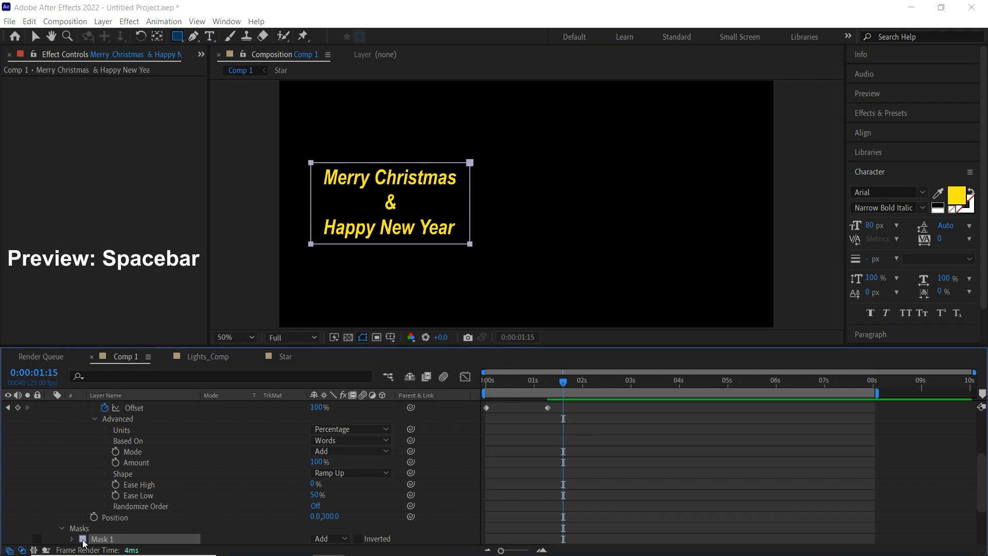
pyautogui.moveTo(266, 417); pyautogui.dragTo(267, 414)
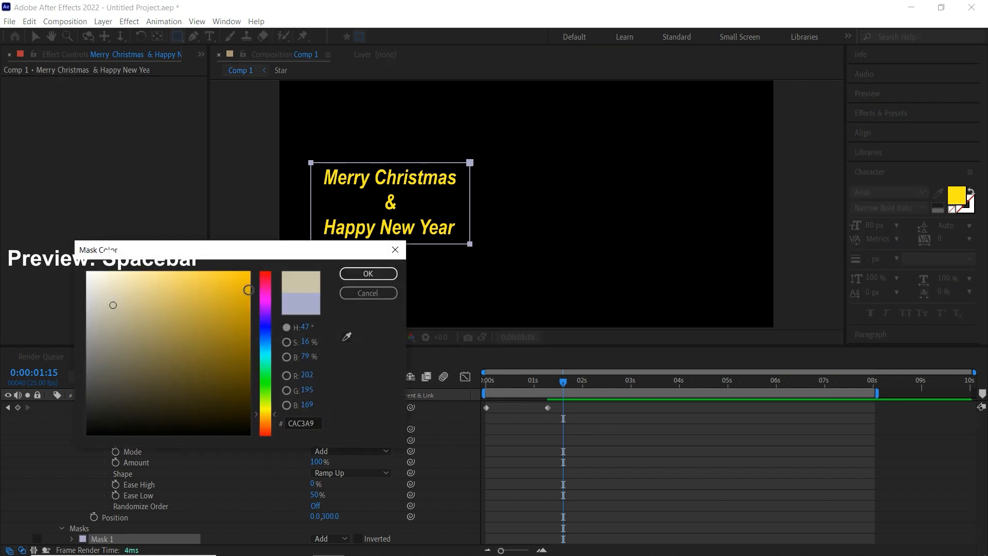
pyautogui.click(363, 274)
pyautogui.click(555, 433)
# Step: Turn off solo for the text layer and preview the masked greeting together with the whole scene from the start
pyautogui.moveTo(562, 383); pyautogui.dragTo(429, 412)
pyautogui.scroll(10, 175, 425)
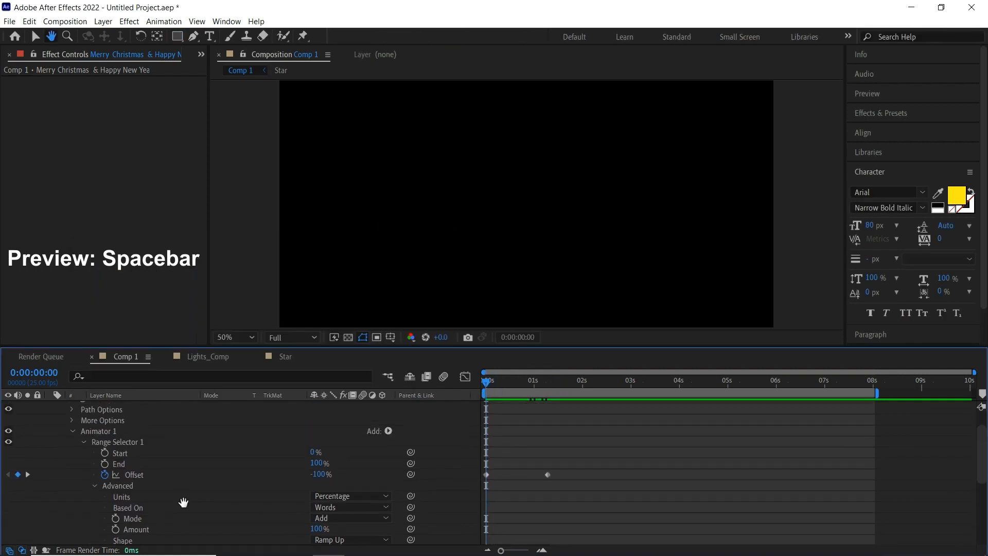
pyautogui.click(45, 406)
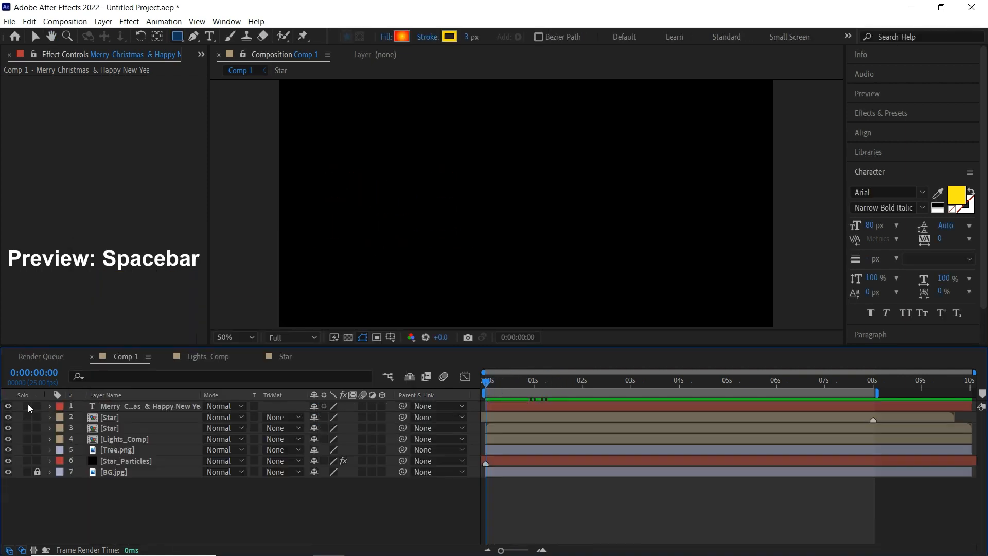
pyautogui.press('space')
pyautogui.press('space')
pyautogui.moveTo(576, 383); pyautogui.dragTo(471, 394)
pyautogui.press('space')
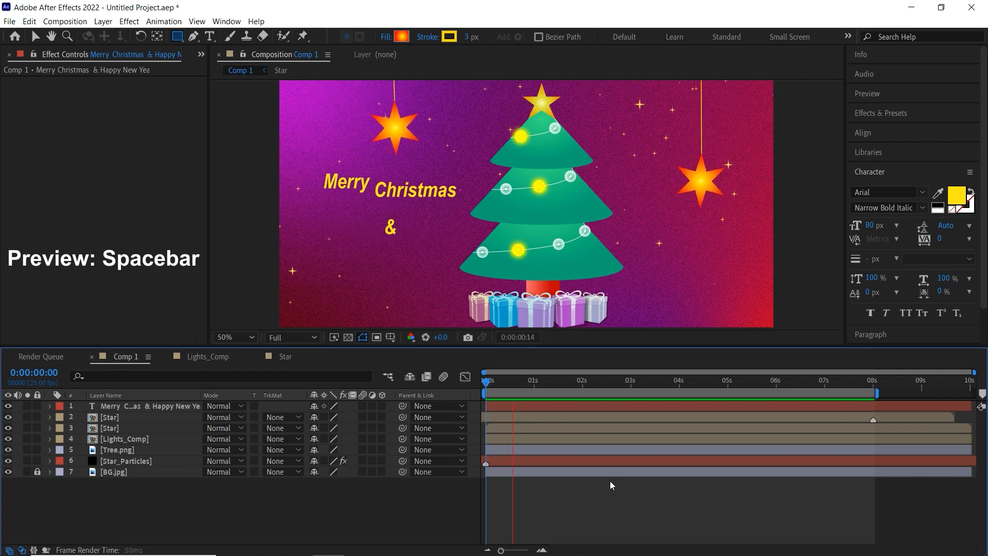
# Step: Shift the greeting text layer in time so that it starts at 0:00:01:05
pyautogui.click(536, 381)
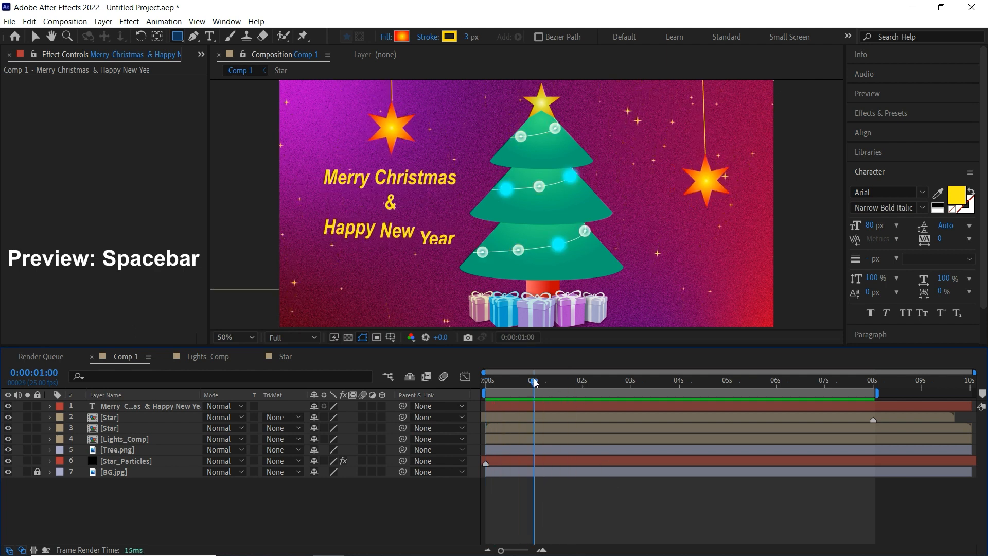
pyautogui.moveTo(499, 405); pyautogui.dragTo(545, 407)
pyautogui.press('i')
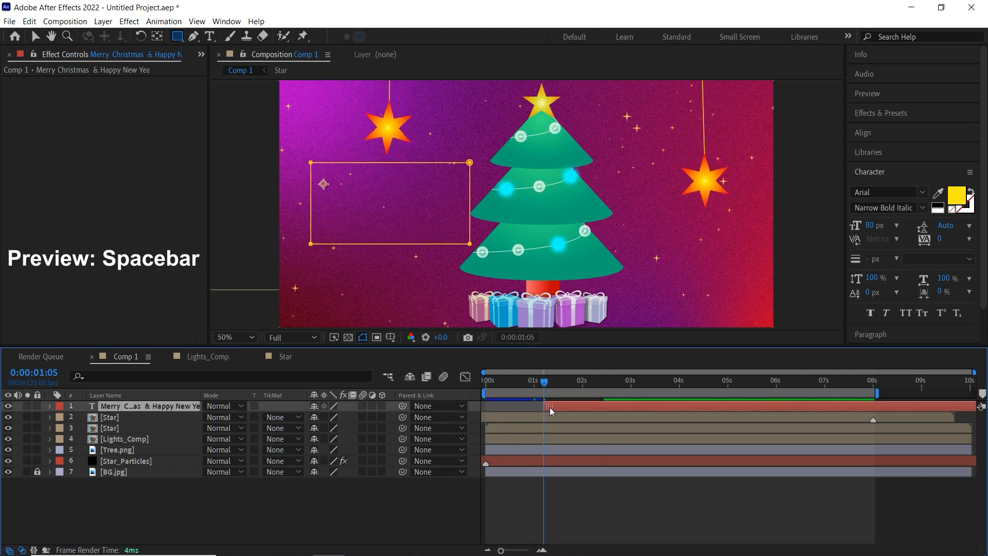
# Step: Fit the composition into an enlarged viewer and preview the complete Christmas animation from 0 seconds
pyautogui.click(236, 337)
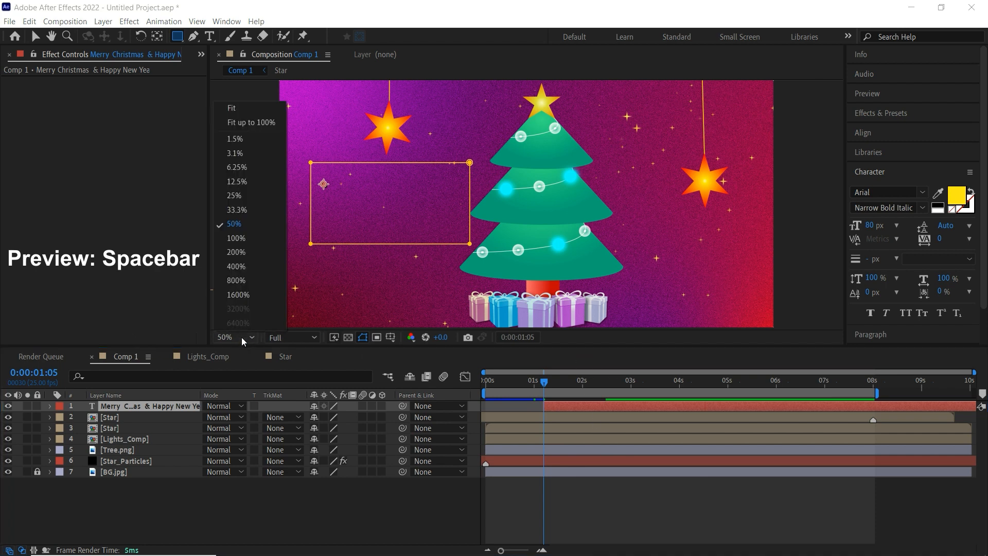
pyautogui.click(267, 110)
pyautogui.moveTo(565, 348); pyautogui.dragTo(547, 449)
pyautogui.click(527, 509)
pyautogui.moveTo(545, 486); pyautogui.dragTo(466, 493)
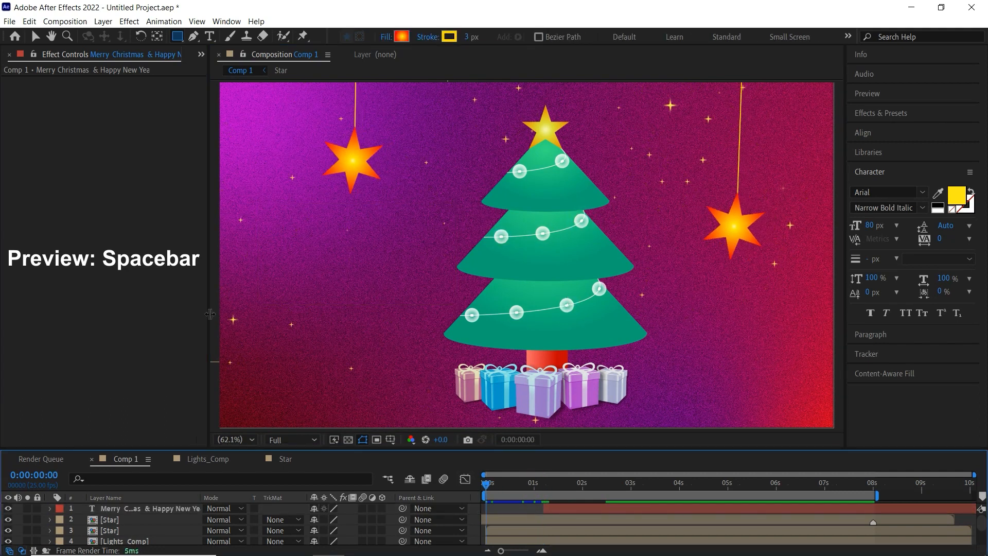
pyautogui.moveTo(210, 314); pyautogui.dragTo(149, 314)
pyautogui.click(317, 278)
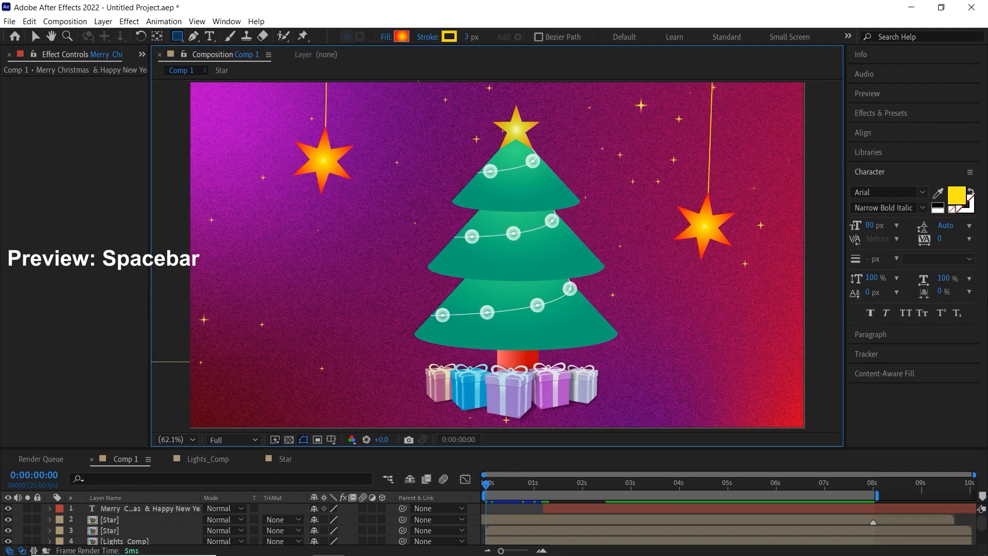
pyautogui.press('space')
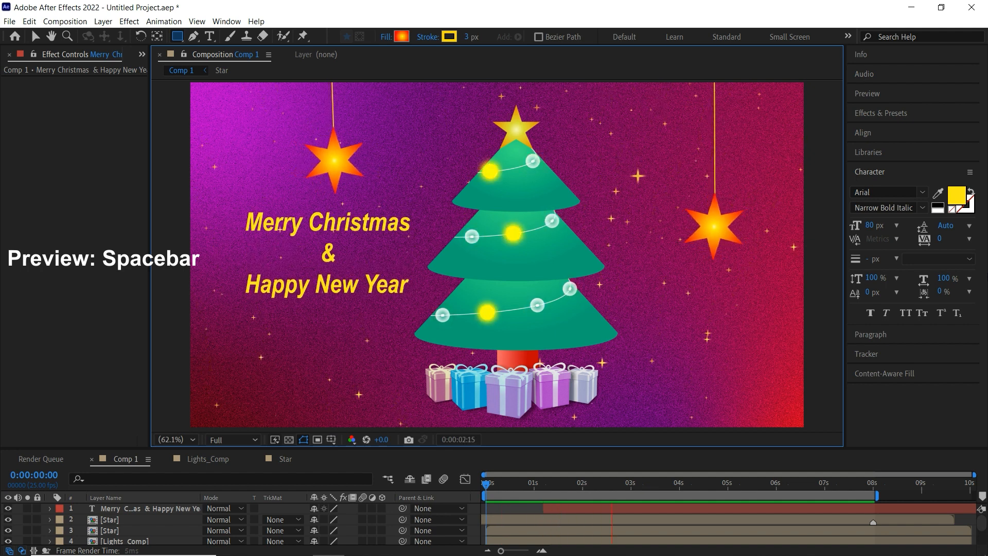